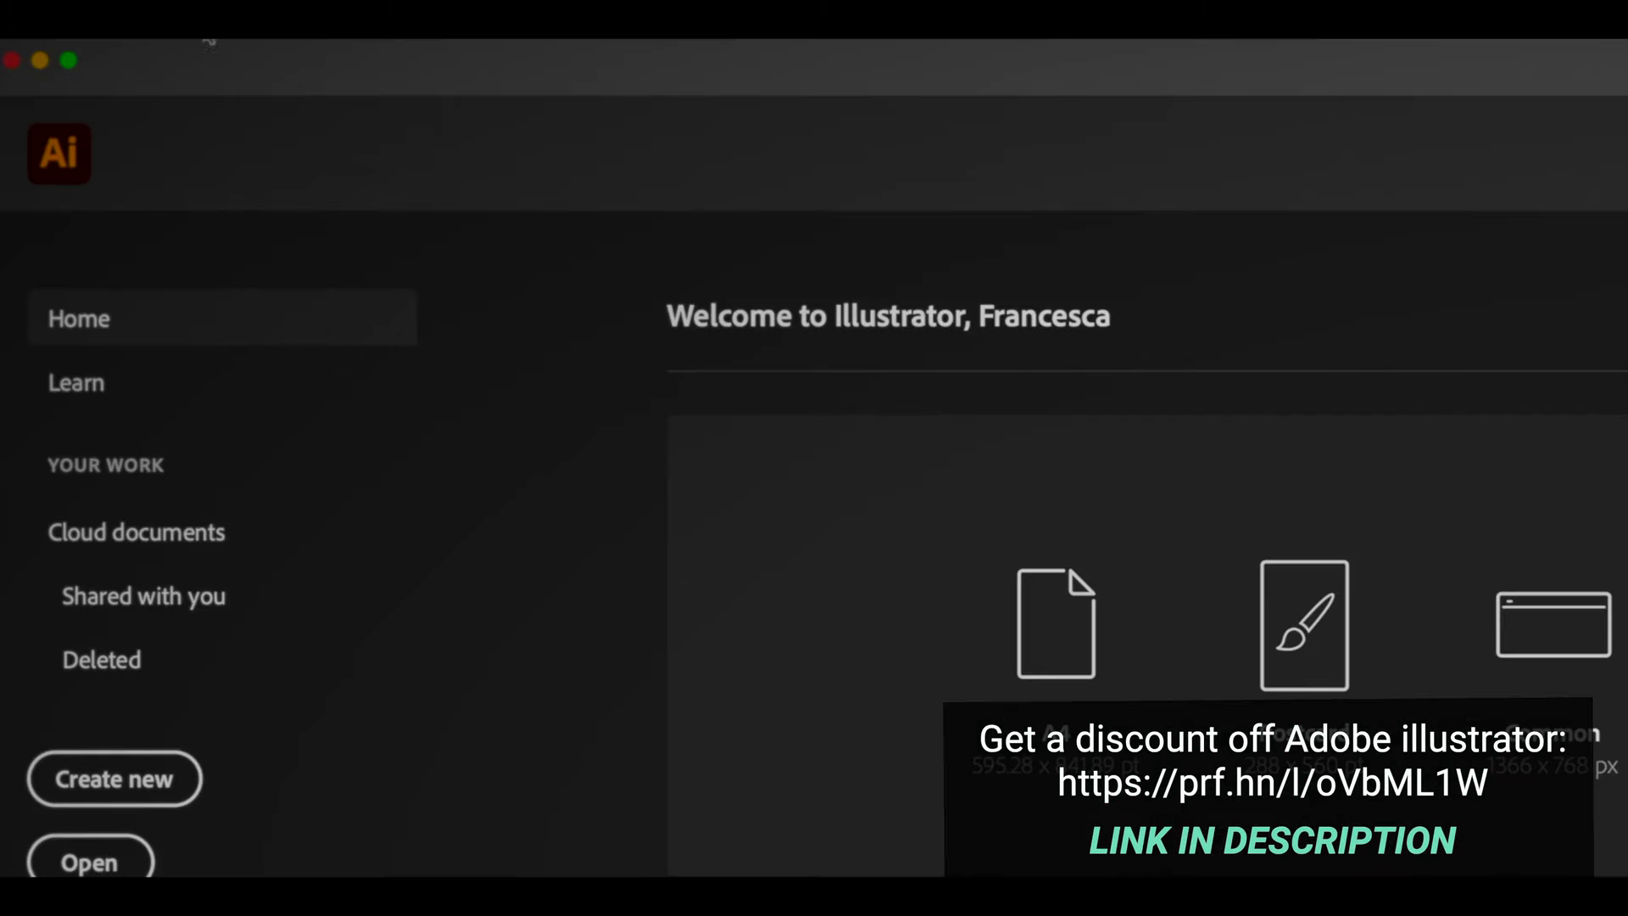
Step: Open the file POSTER PRINTING TEMPLATE.pdf
left_click(97, 44)
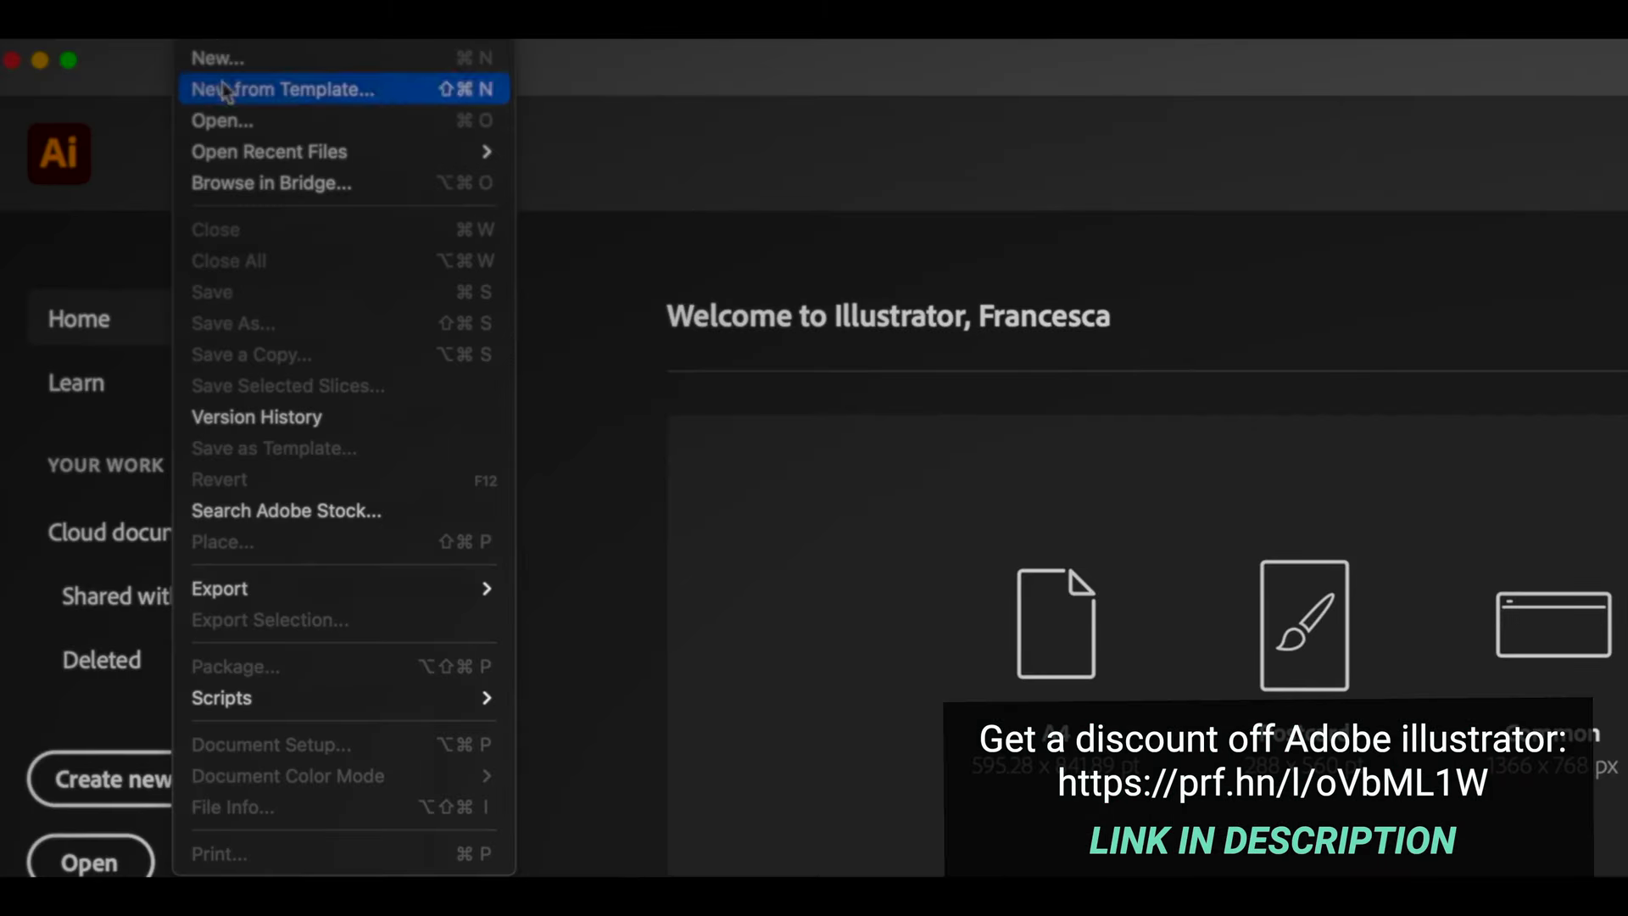
left_click(222, 120)
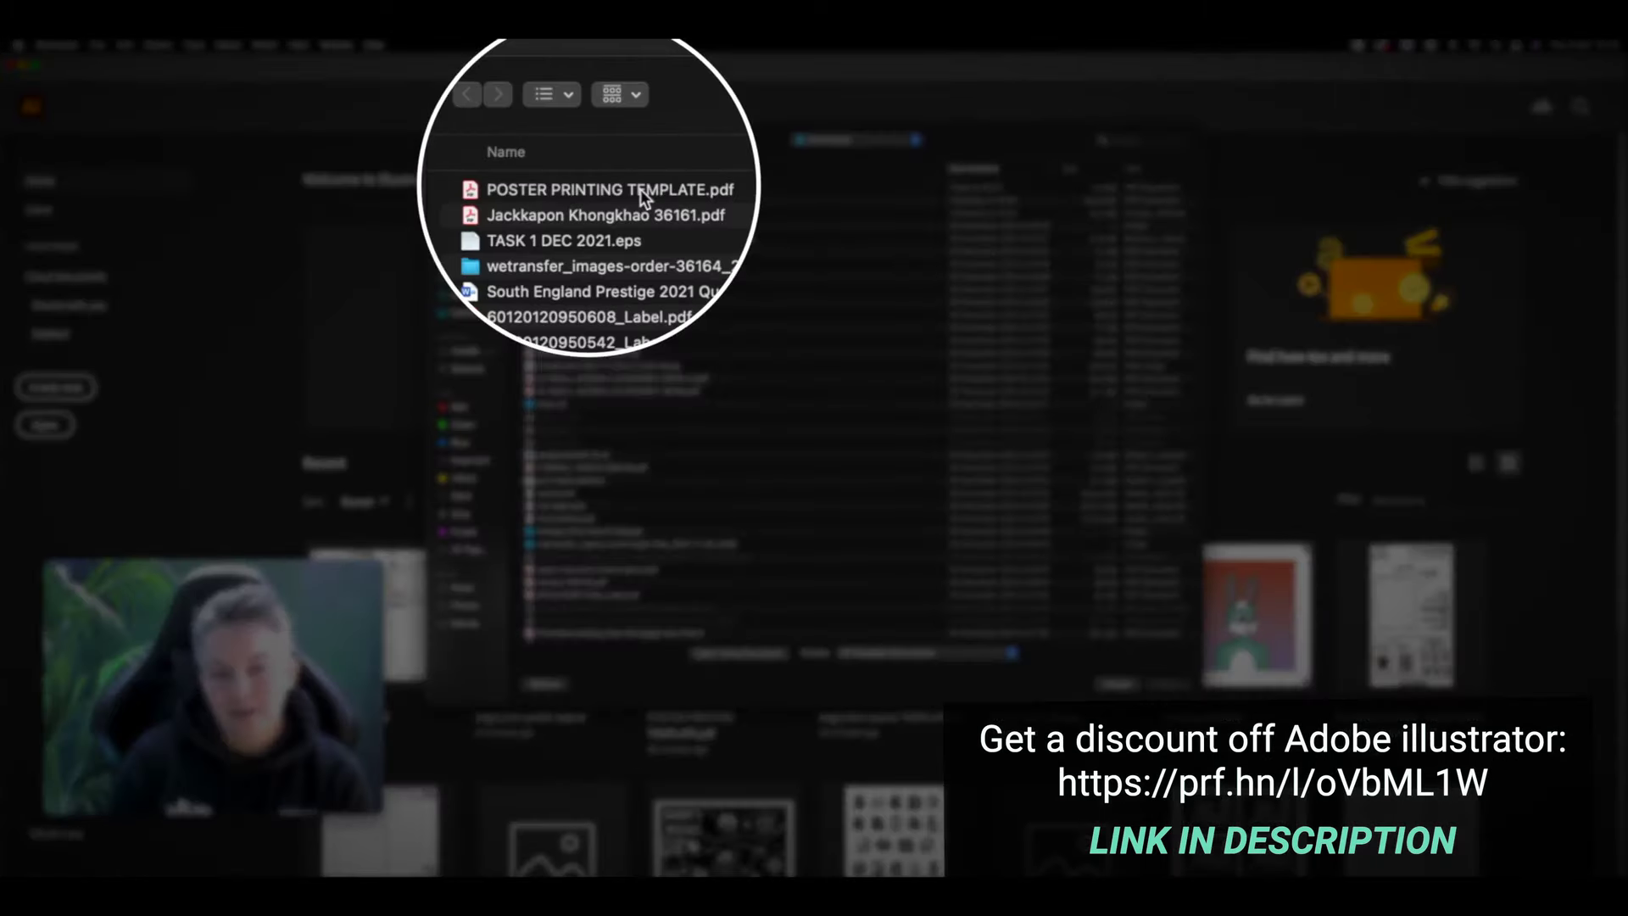
left_click(565, 188)
left_click(1174, 685)
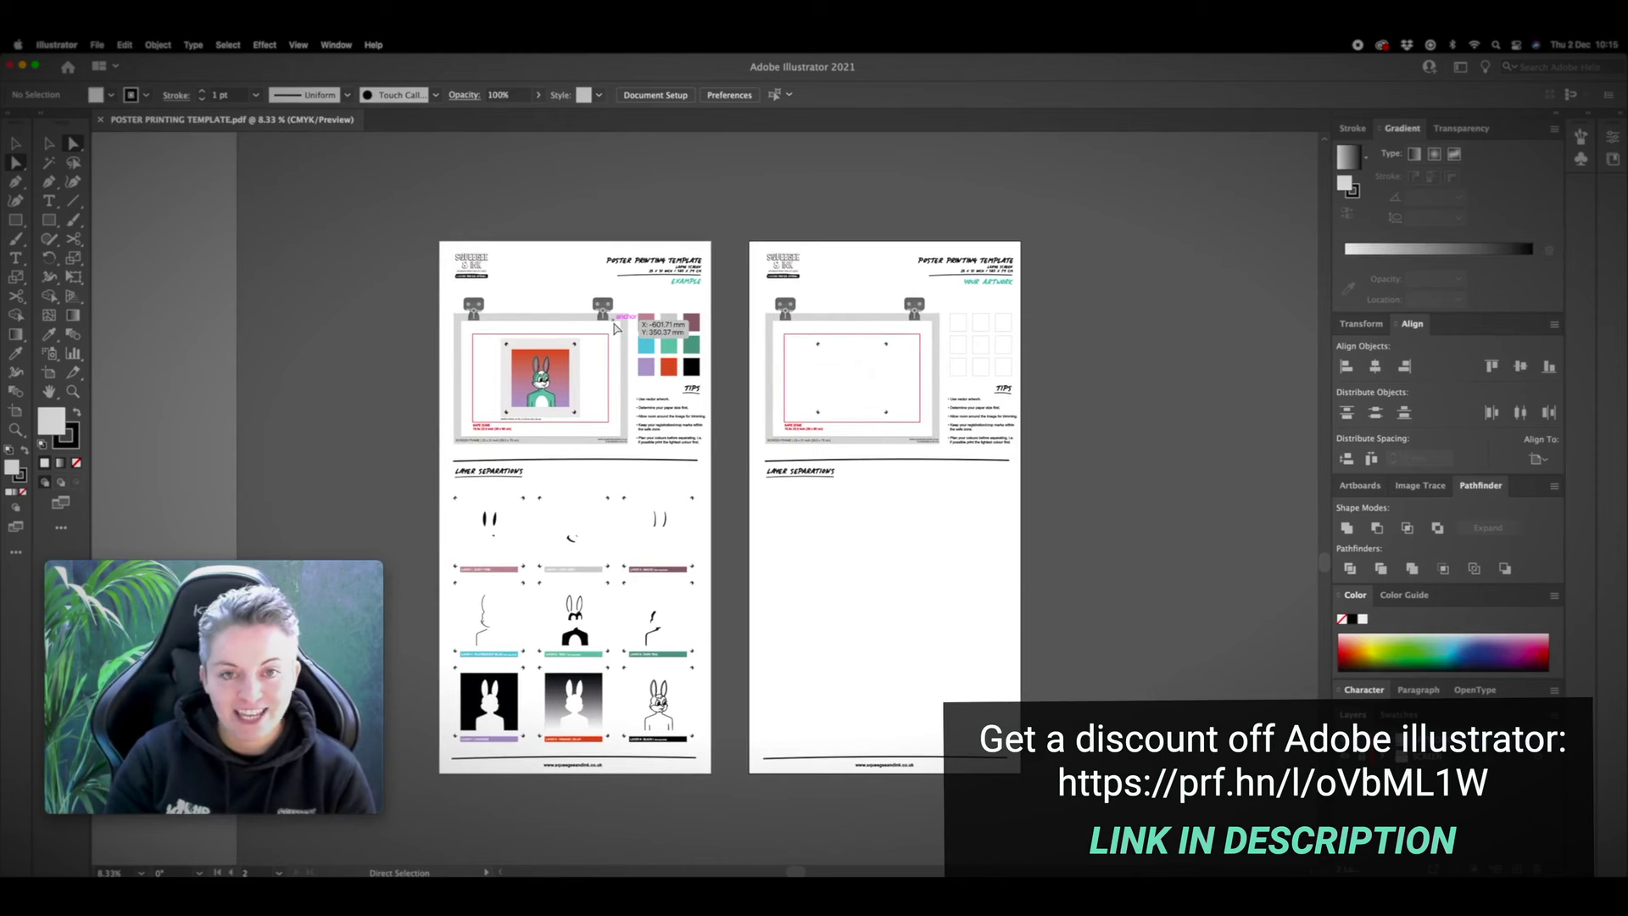
Step: Look over the template's example artboard, its layer separations and the blank artboard for own artwork
key("super+equal")
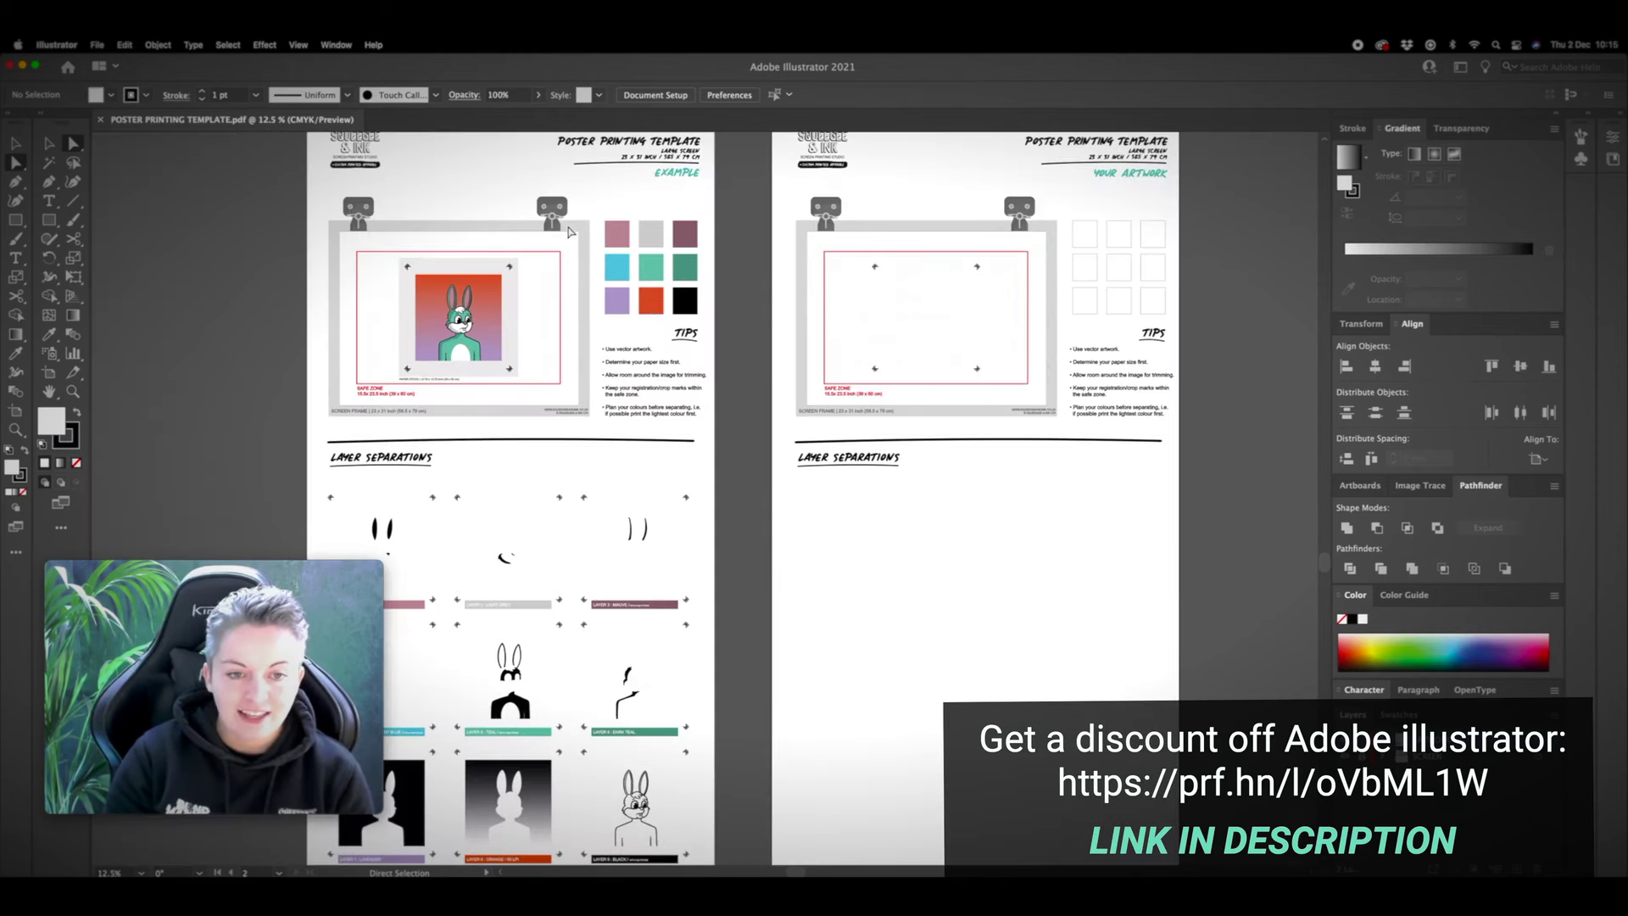
scroll(532, 228, "up", 2)
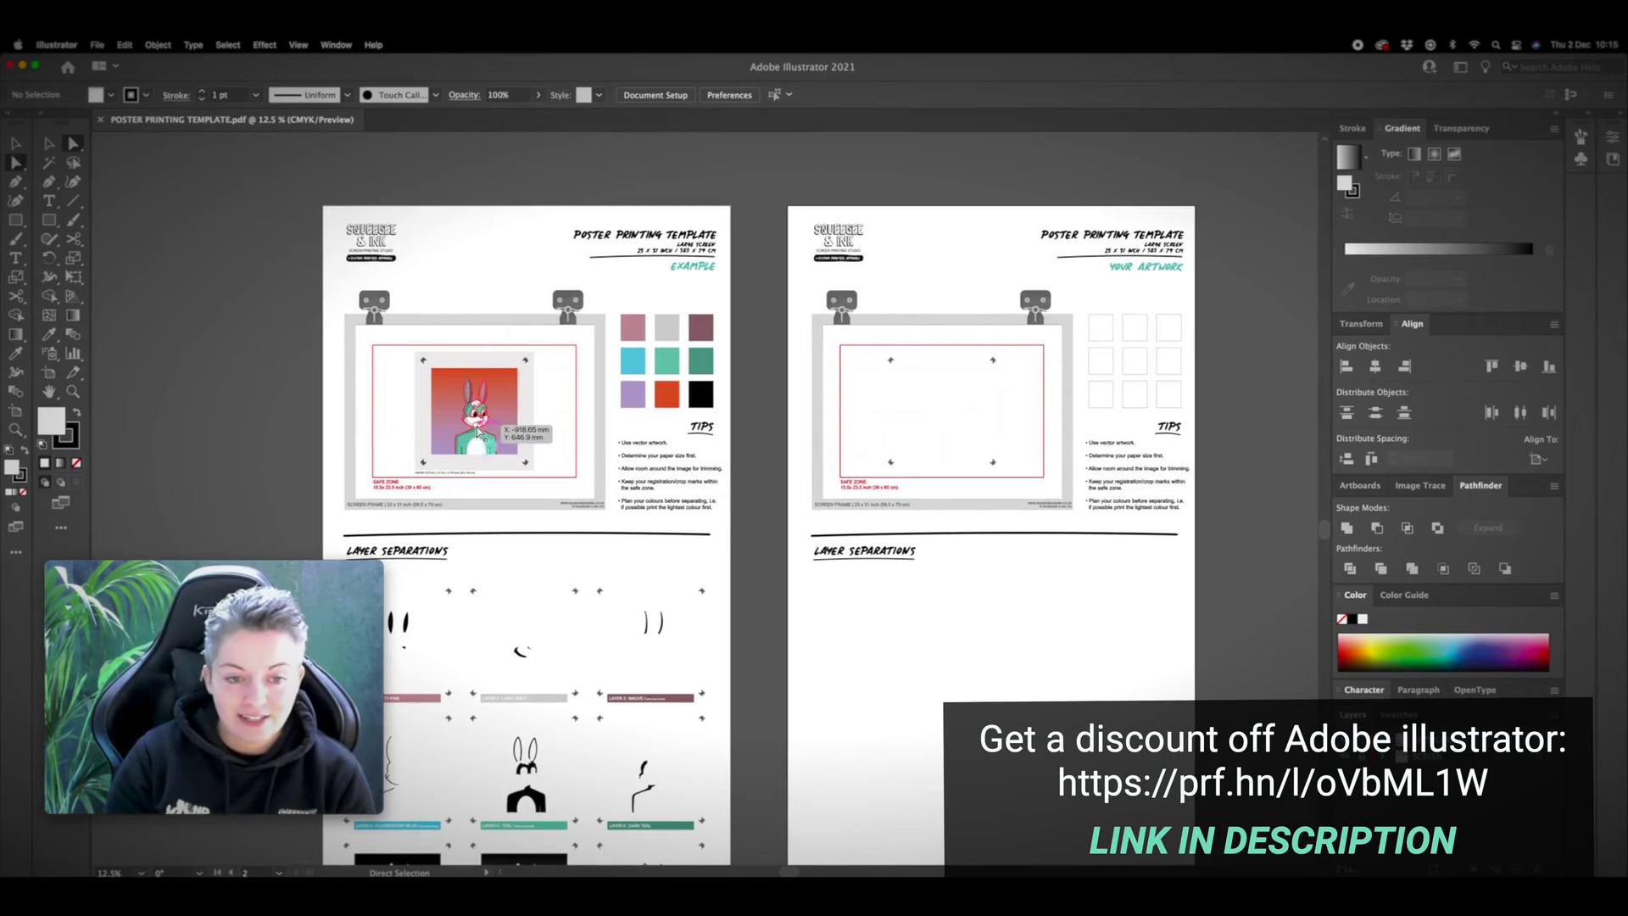
scroll(829, 685, "down", 3)
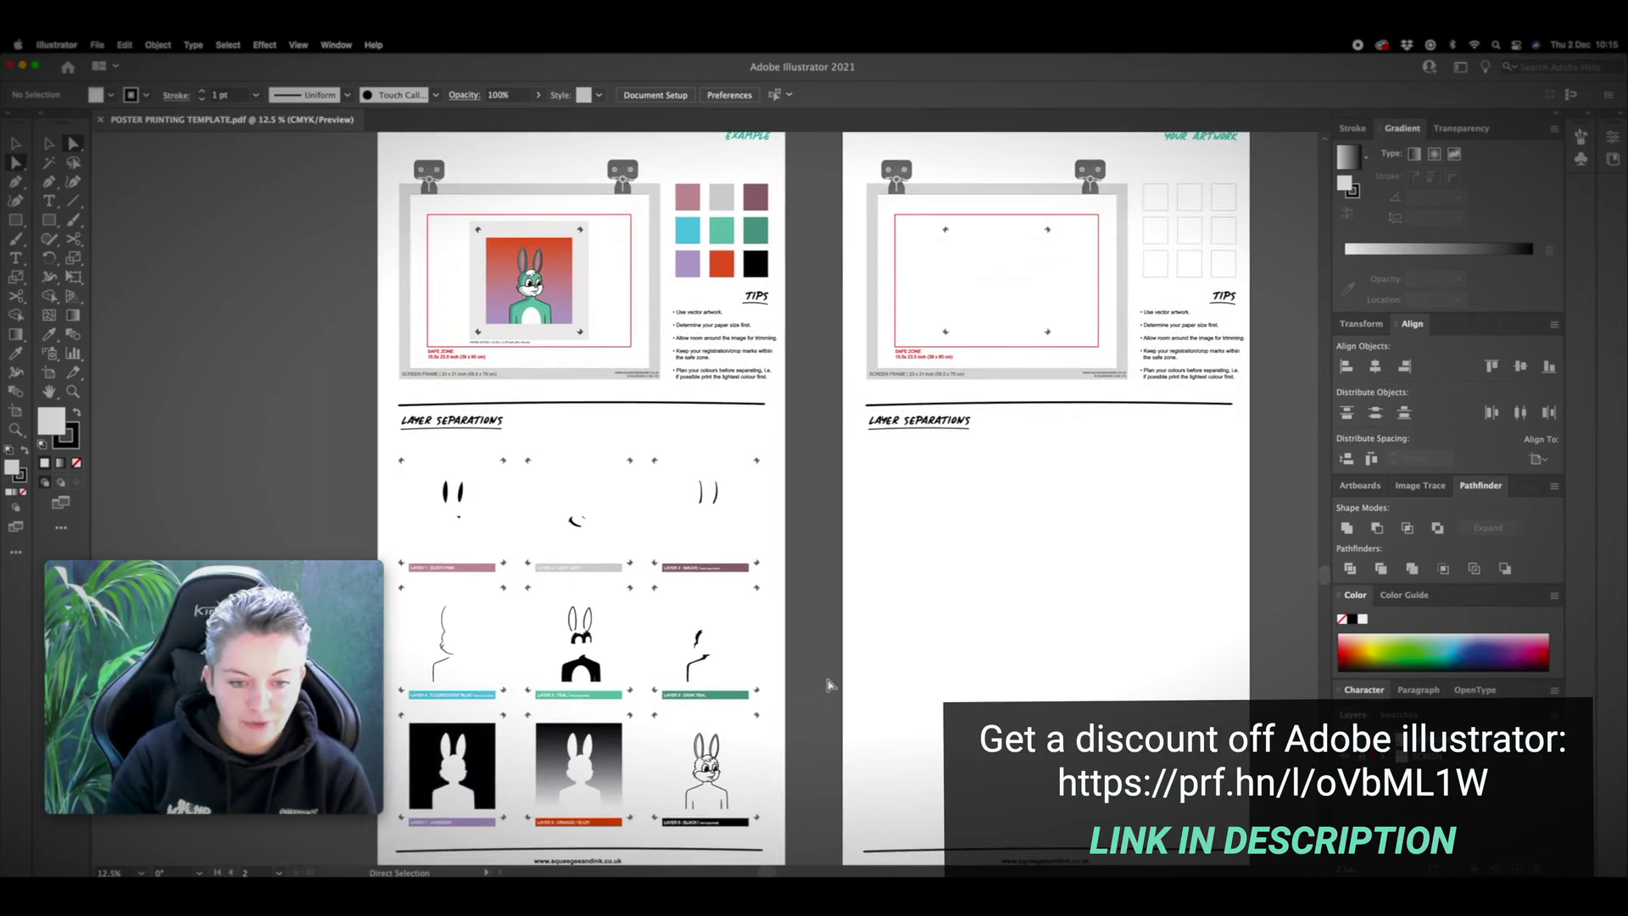
scroll(776, 623, "up", 3)
scroll(776, 624, "right", 3)
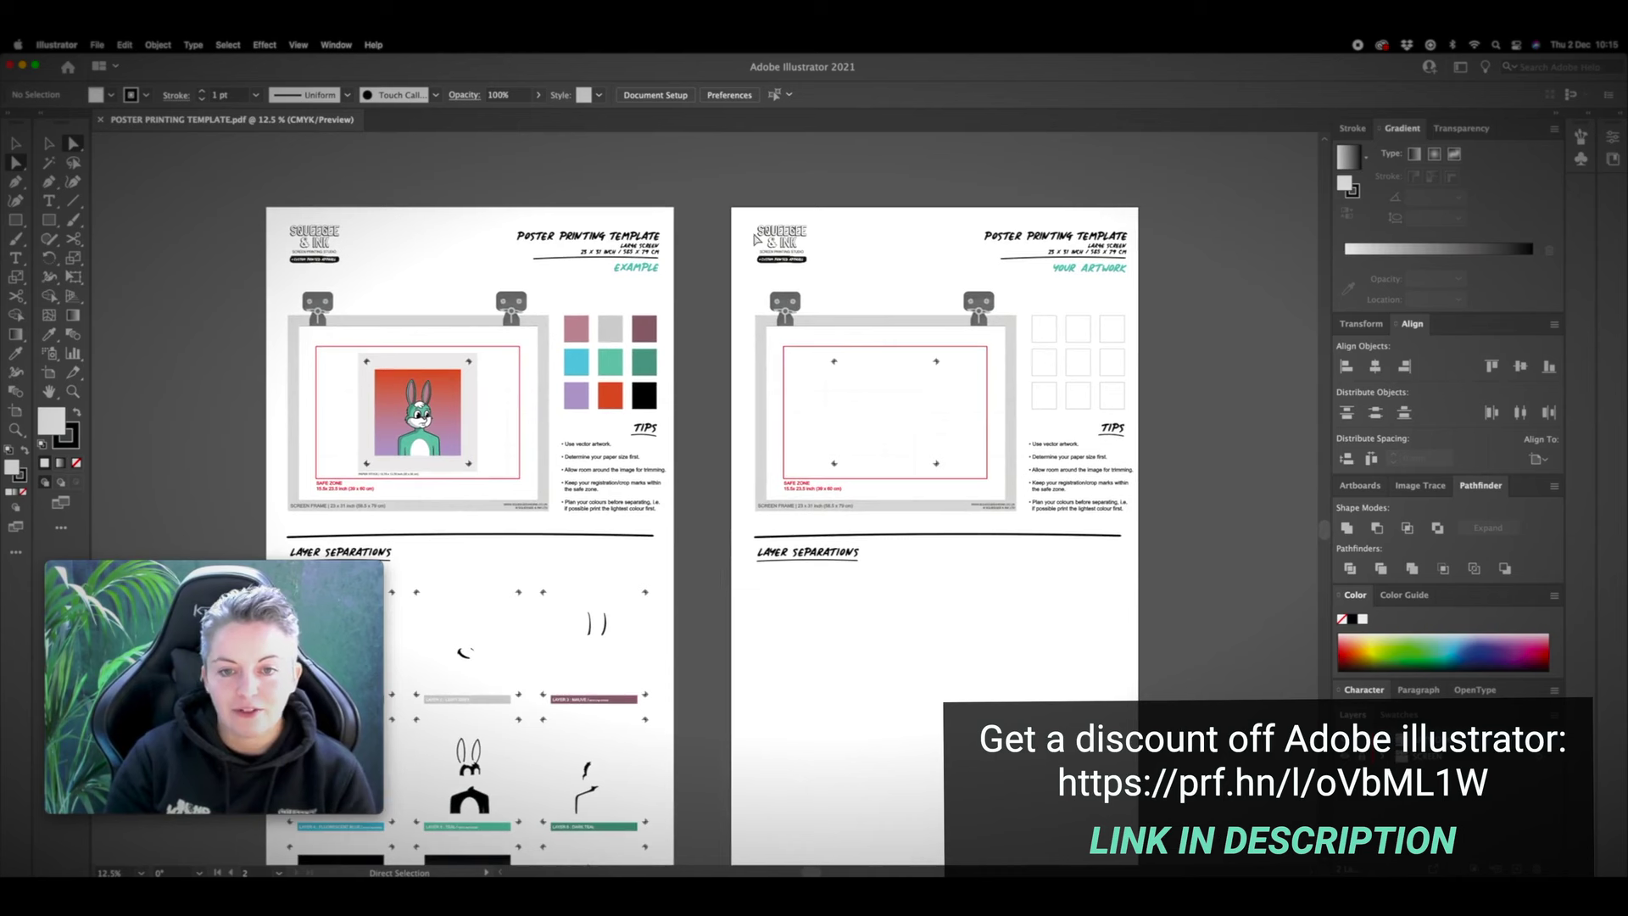
left_click(878, 424)
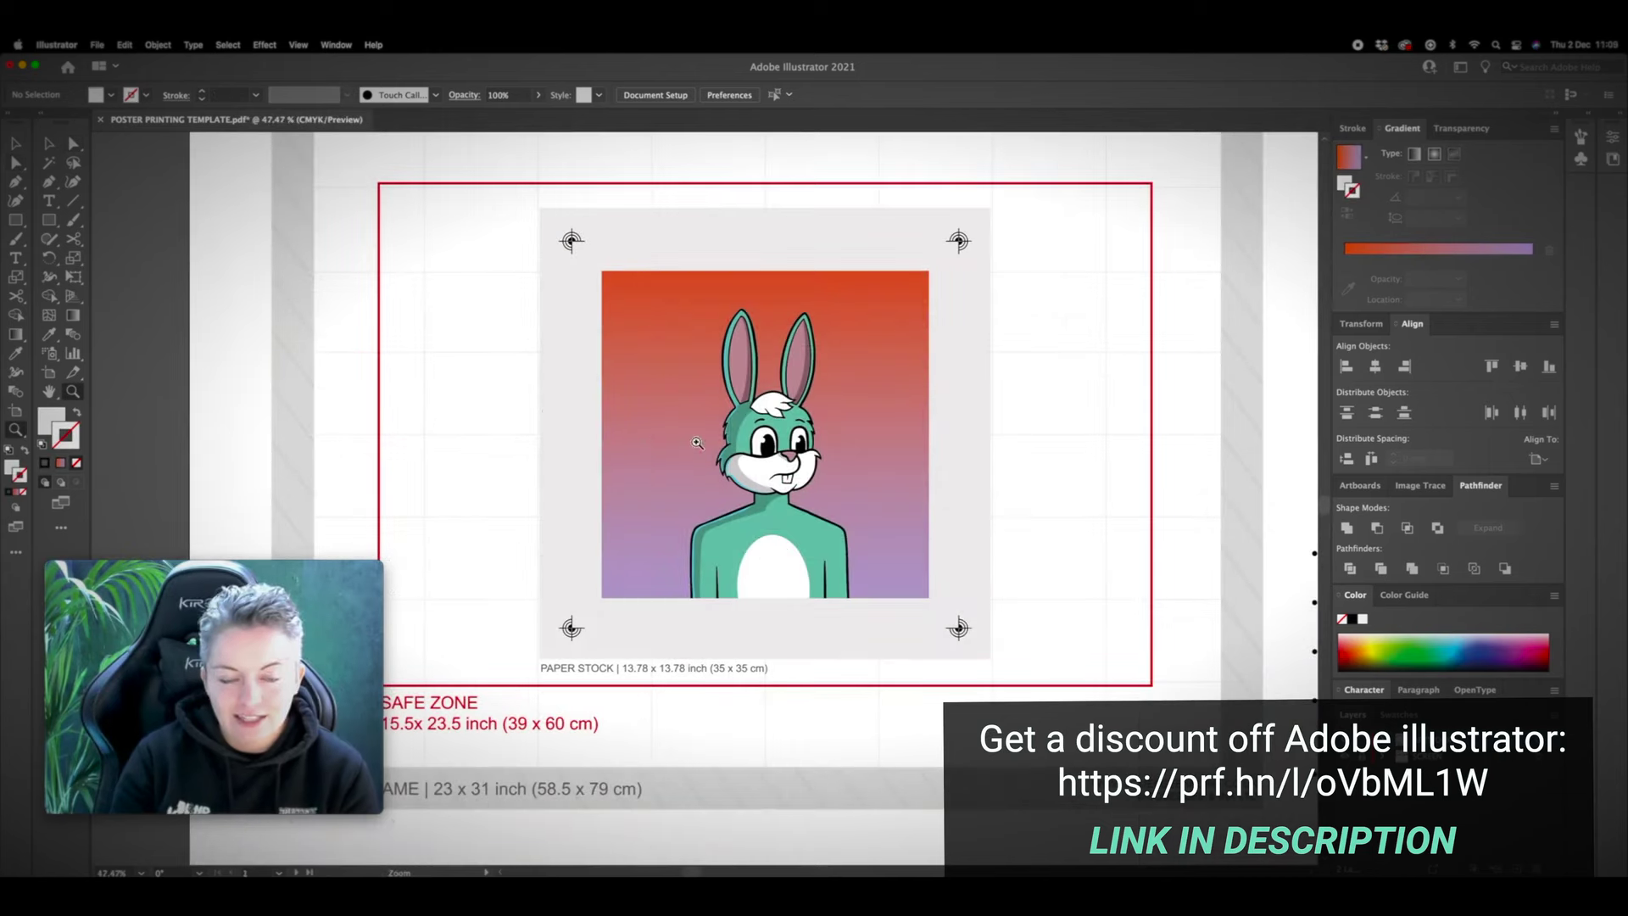
Step: Try moving the orange-to-purple gradient background away from the rabbit illustration, and undo the move
key("a")
left_click(679, 402)
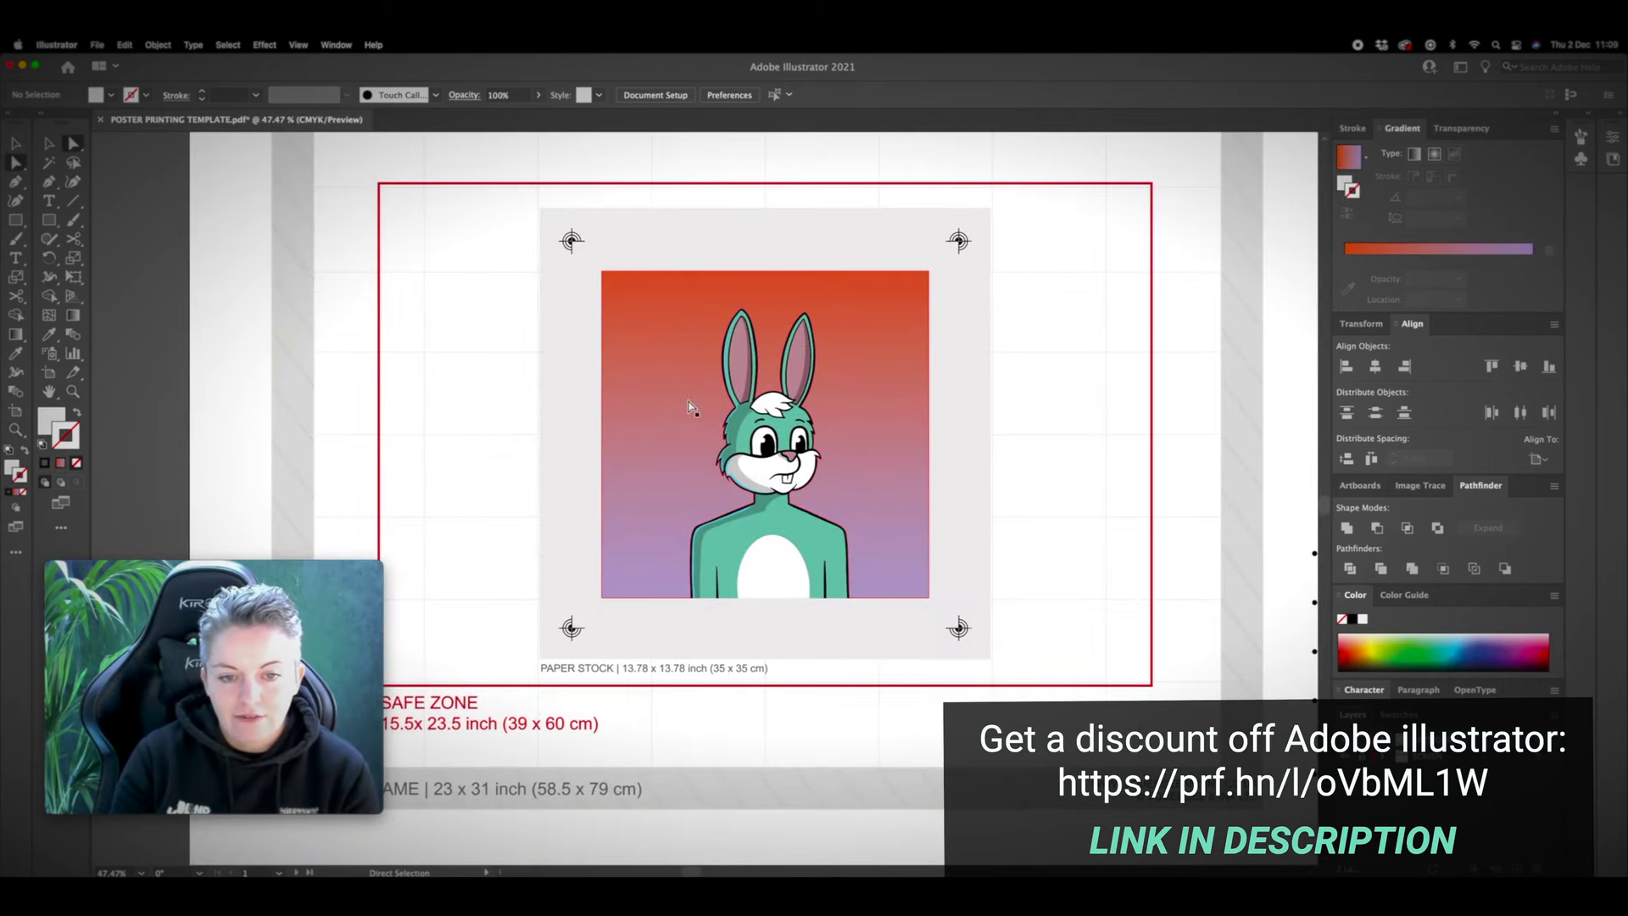
mouse_move(692, 378)
left_mouse_down()
mouse_move(589, 371)
mouse_move(555, 297)
mouse_move(700, 381)
left_mouse_up()
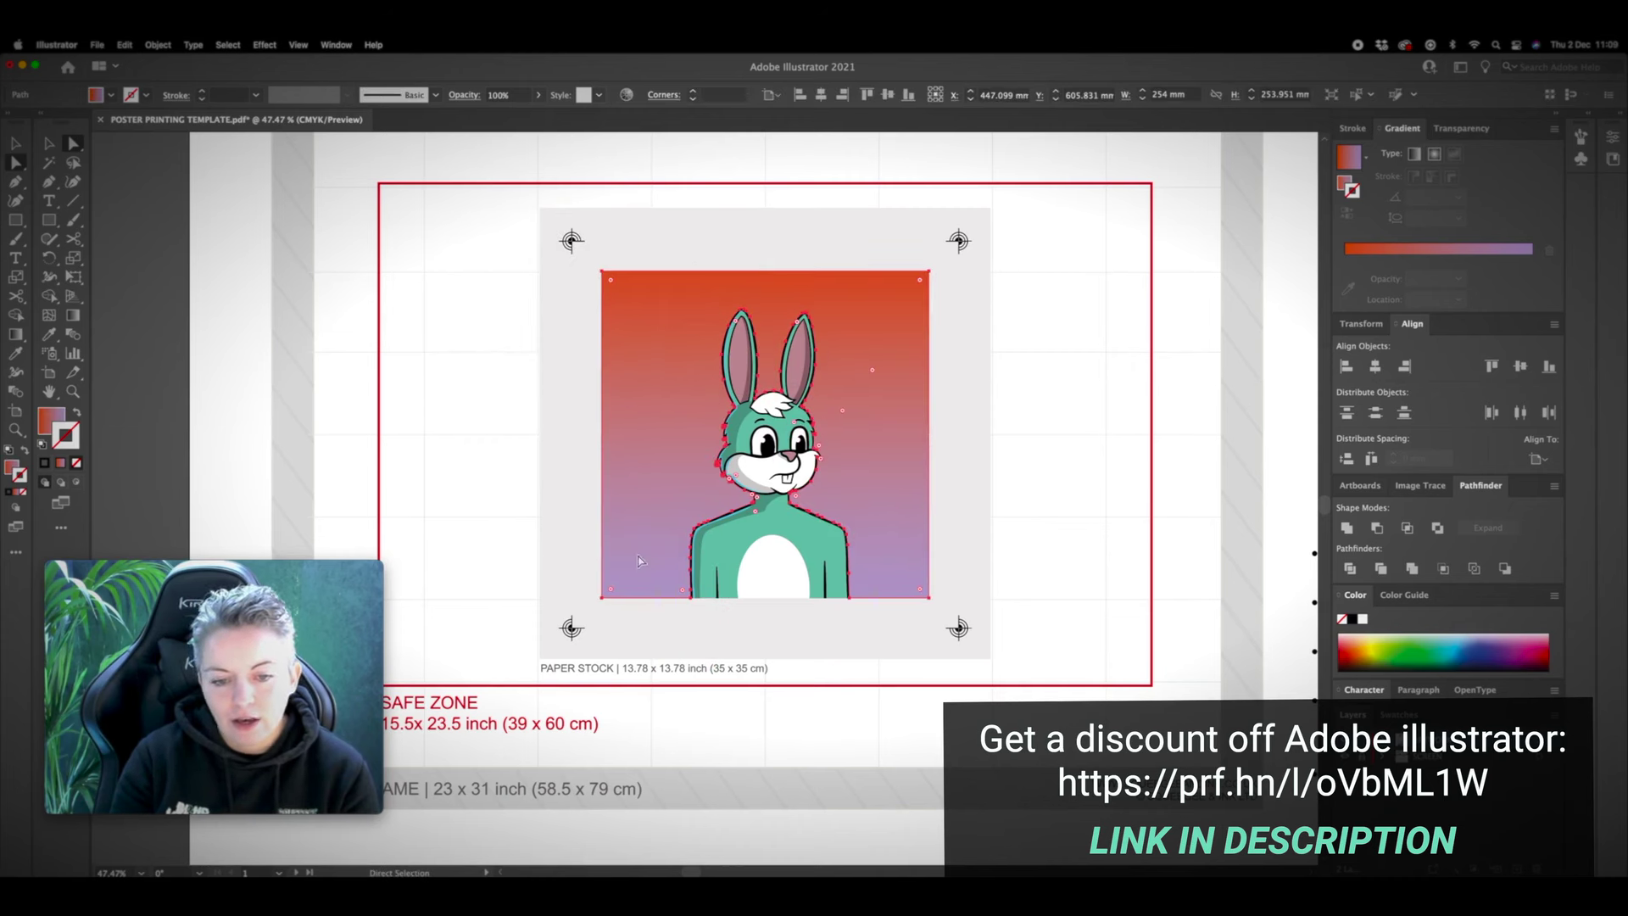
left_click(536, 424)
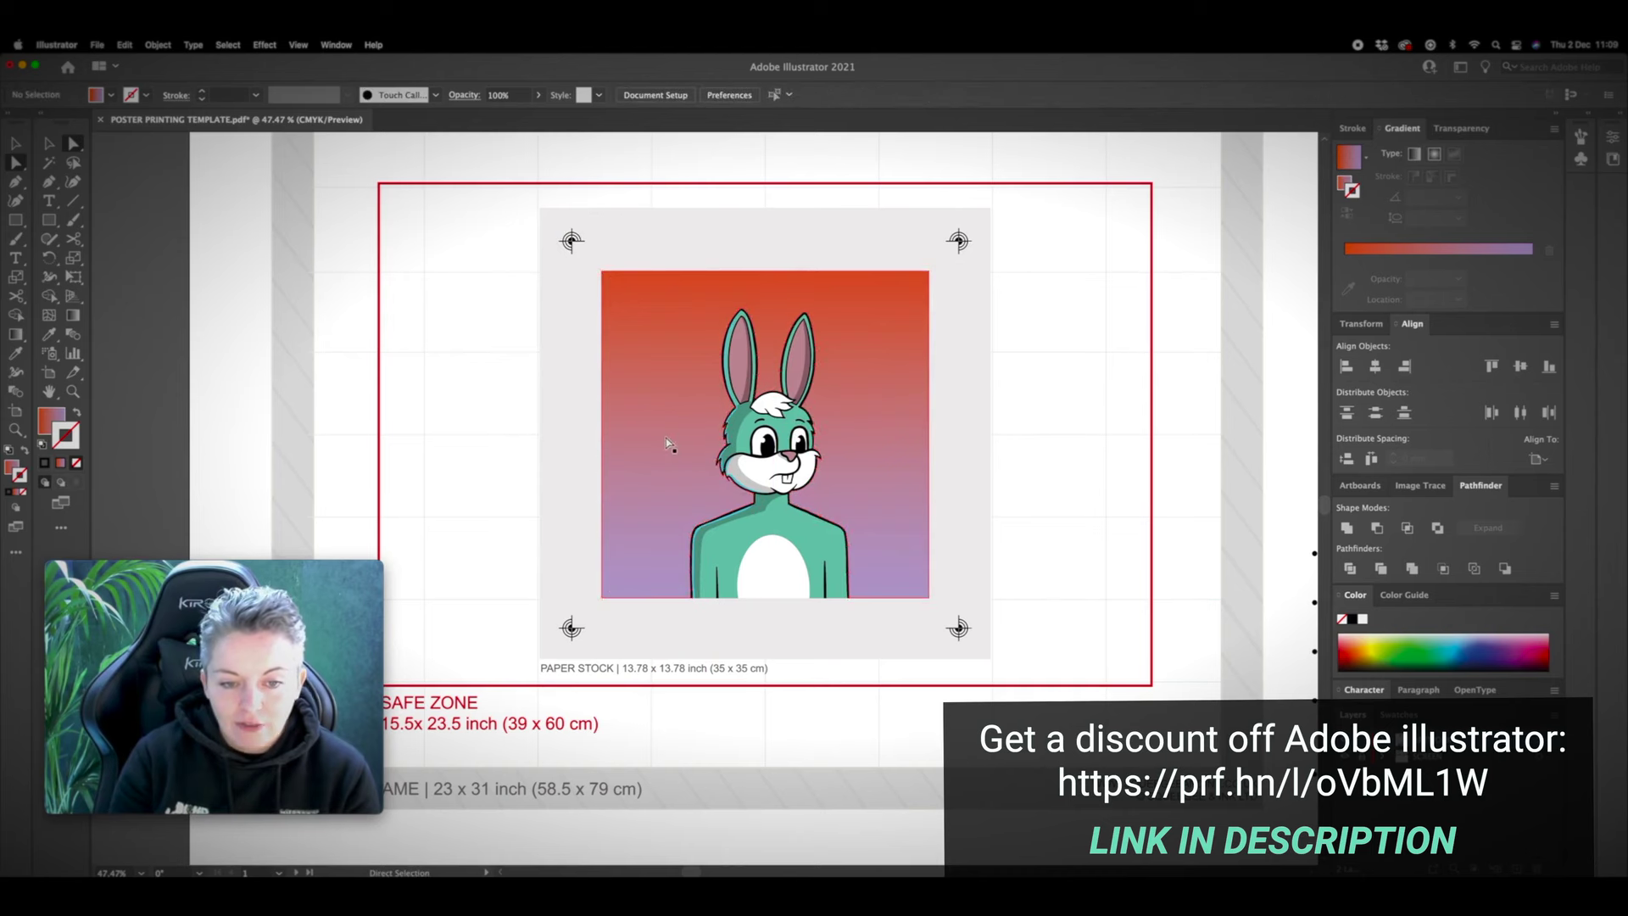
left_click_drag(669, 447, 386, 430)
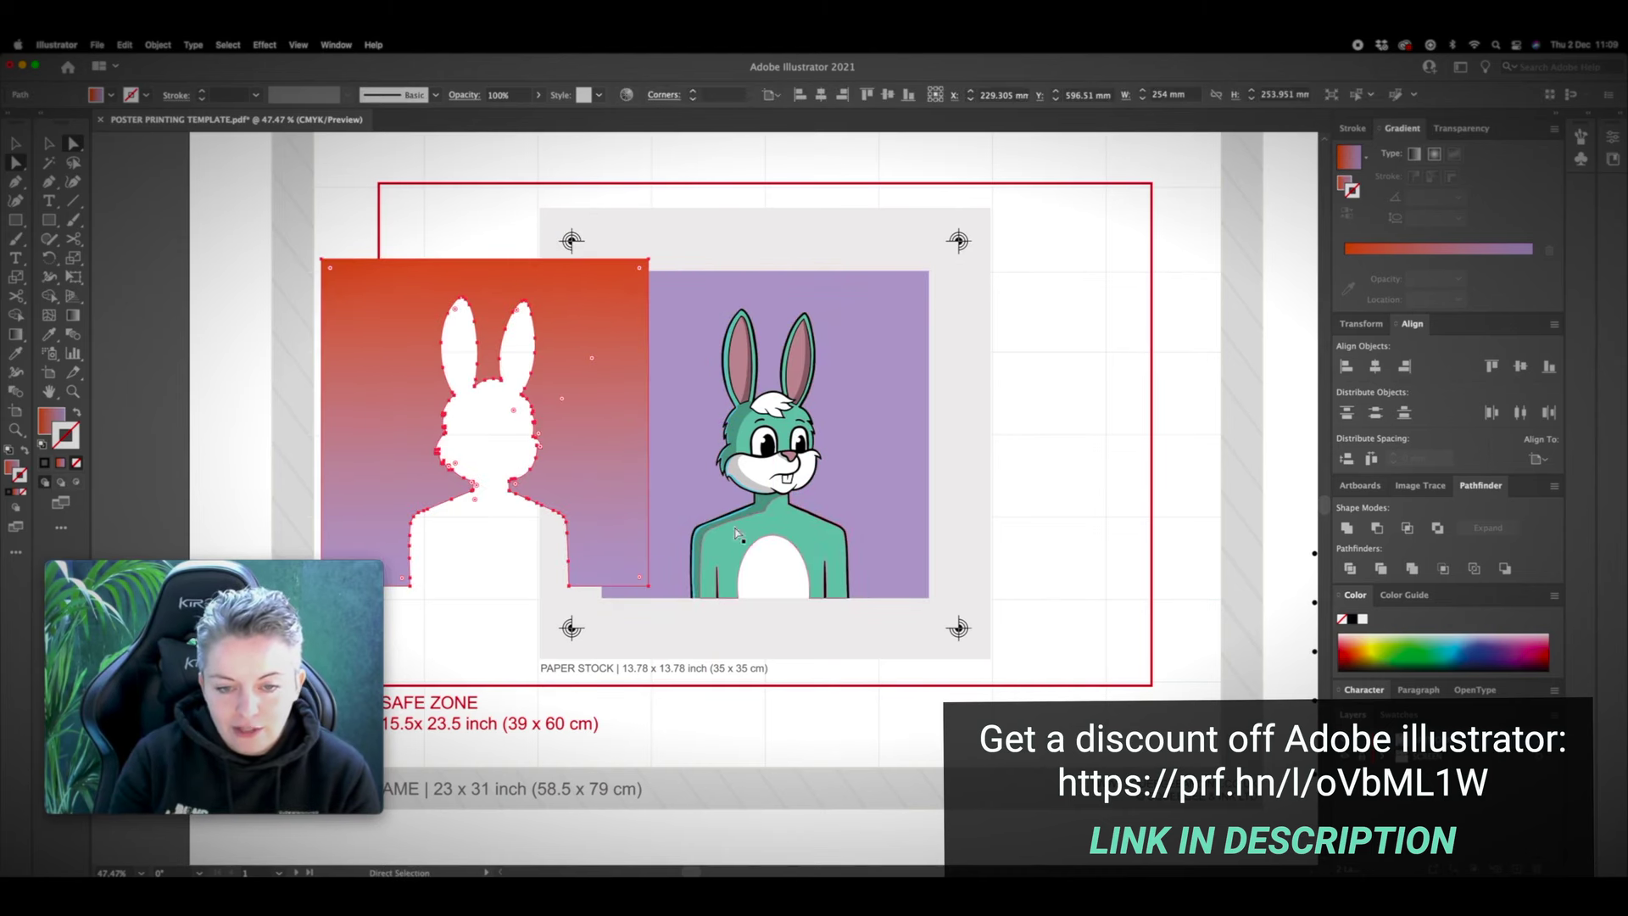
key("ctrl+z")
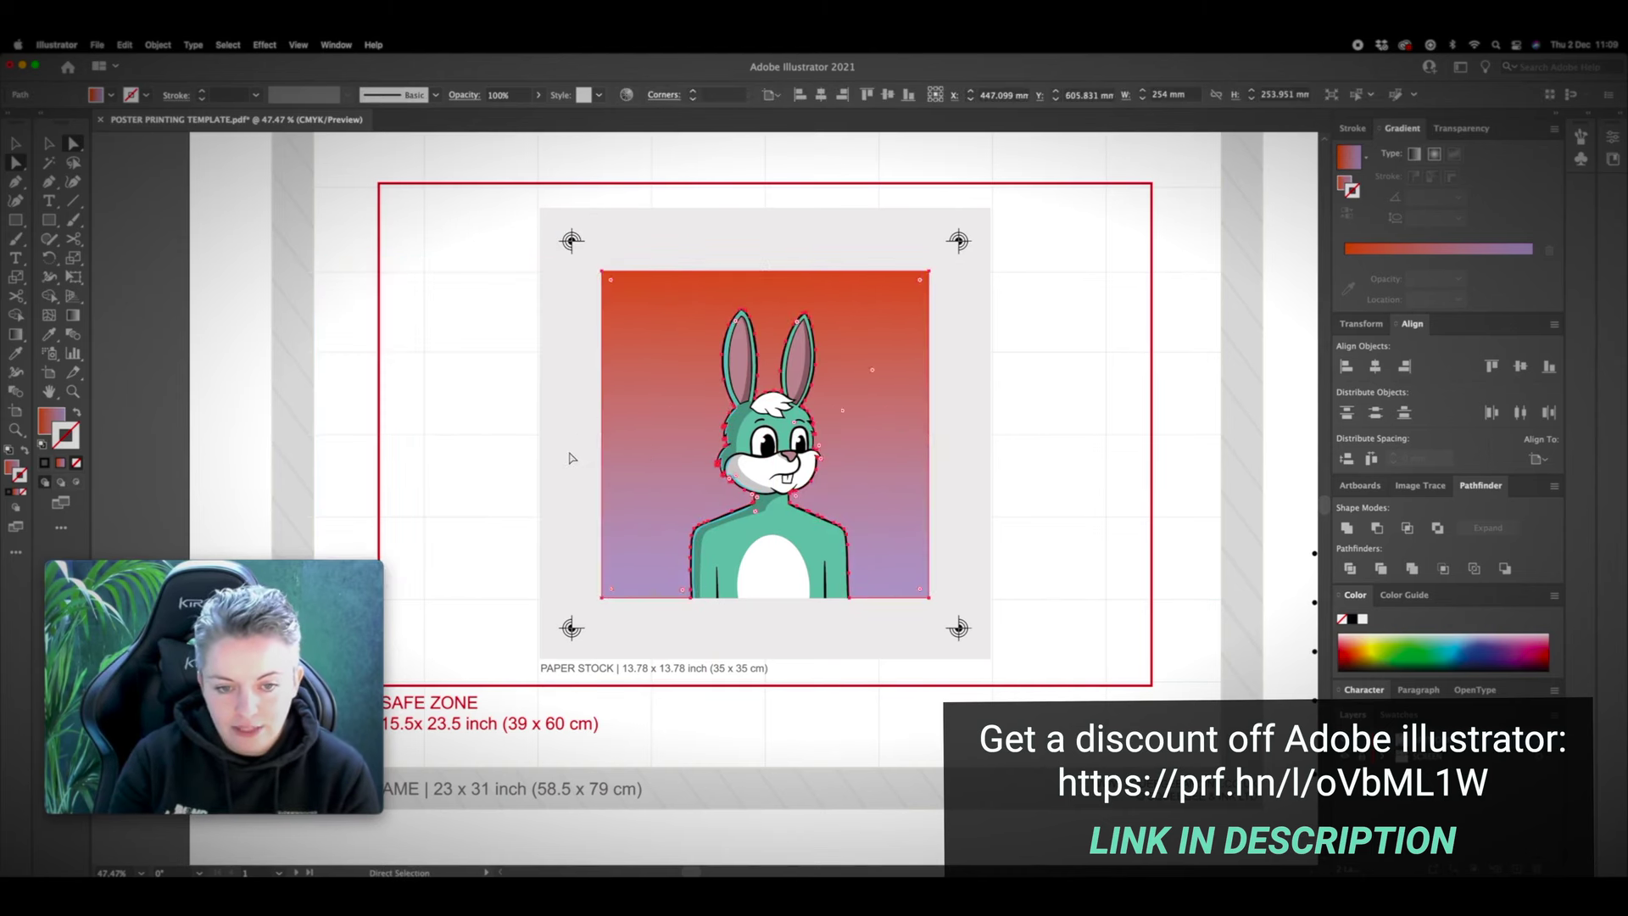
left_click(570, 458)
Step: Paste the bitmap copy of the rabbit artwork beside the vector version and compare their edges up close
scroll(570, 458, "left", 5)
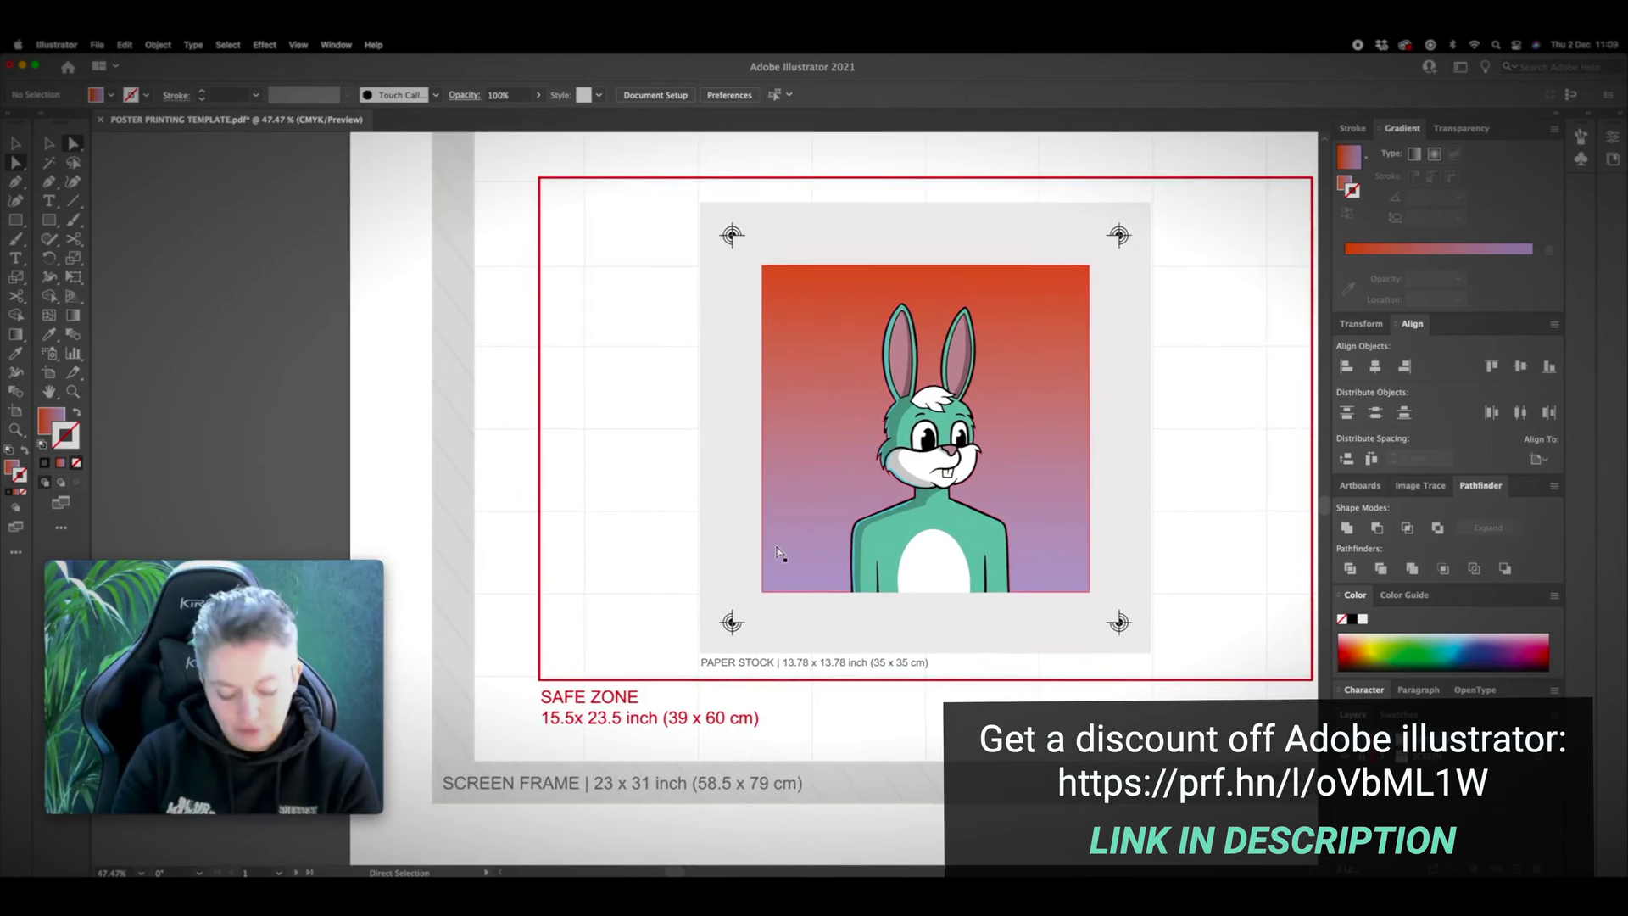
key("ctrl+v")
key("v")
left_click_drag(802, 507, 627, 446)
scroll(627, 447, "up", 8)
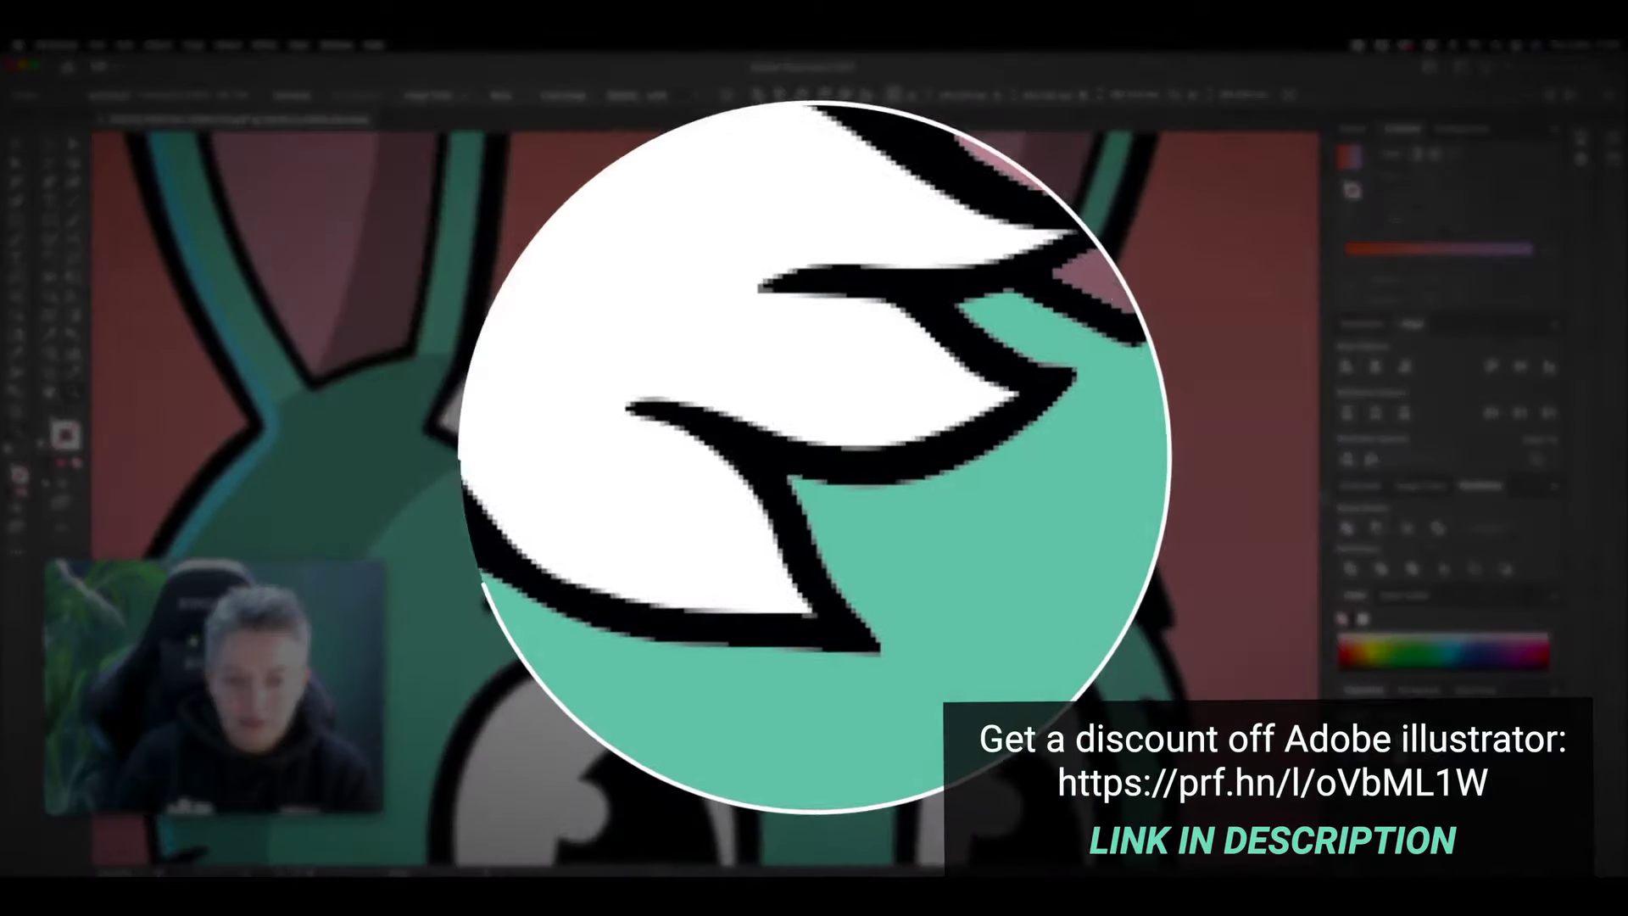
scroll(580, 362, "down", 6)
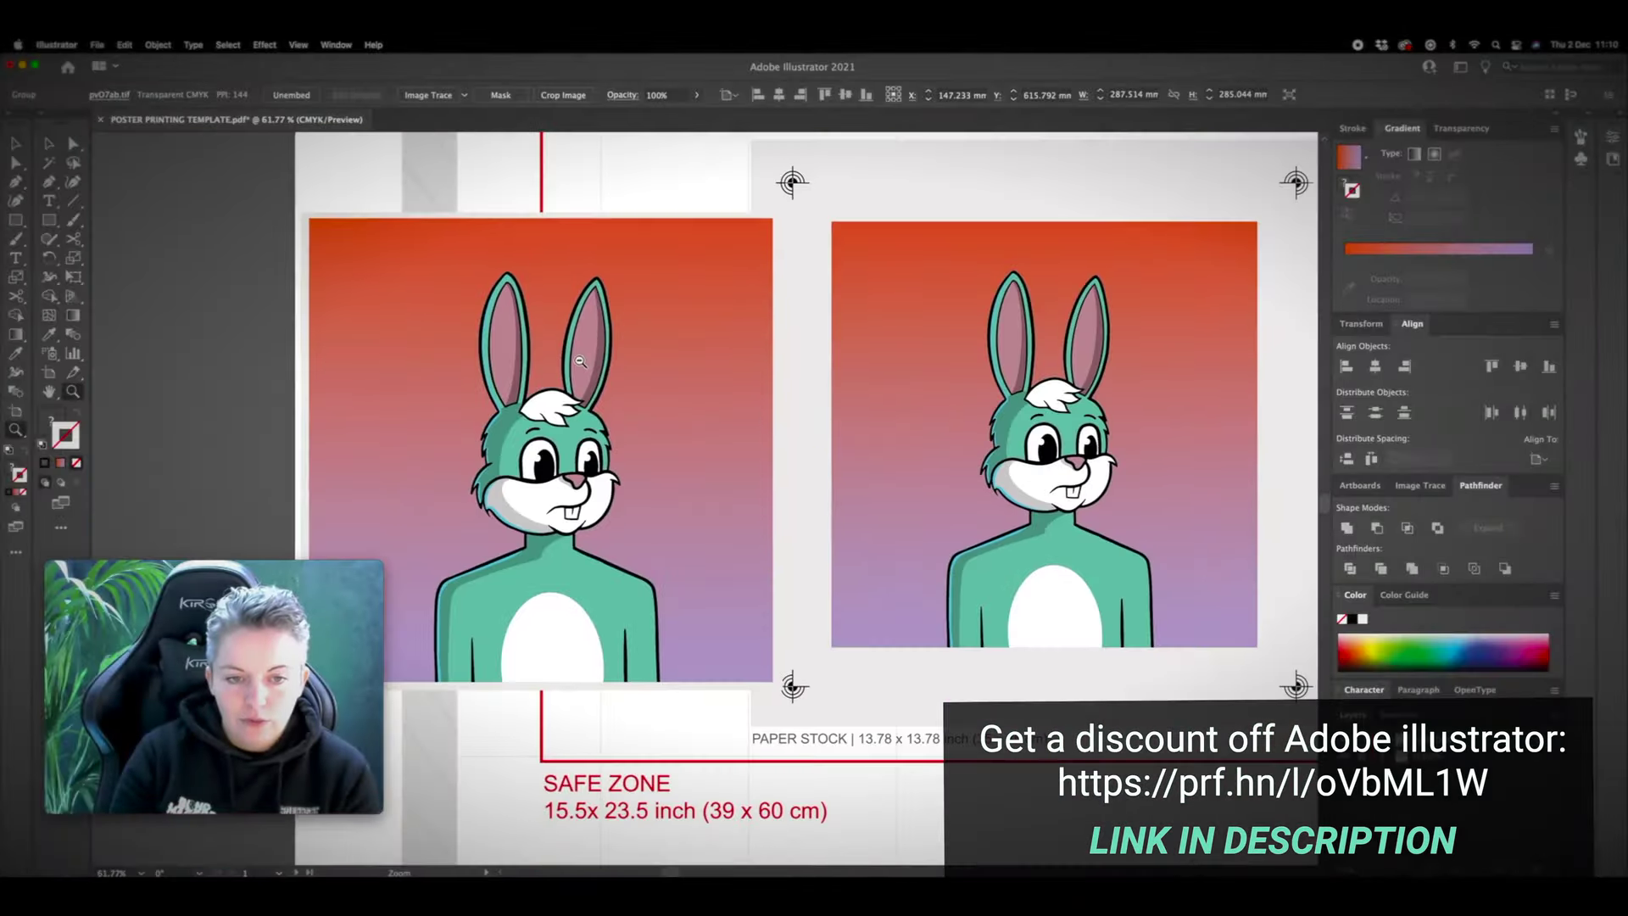
key("v")
left_click(701, 373)
left_click_drag(701, 373, 590, 363)
scroll(590, 363, "left", 5)
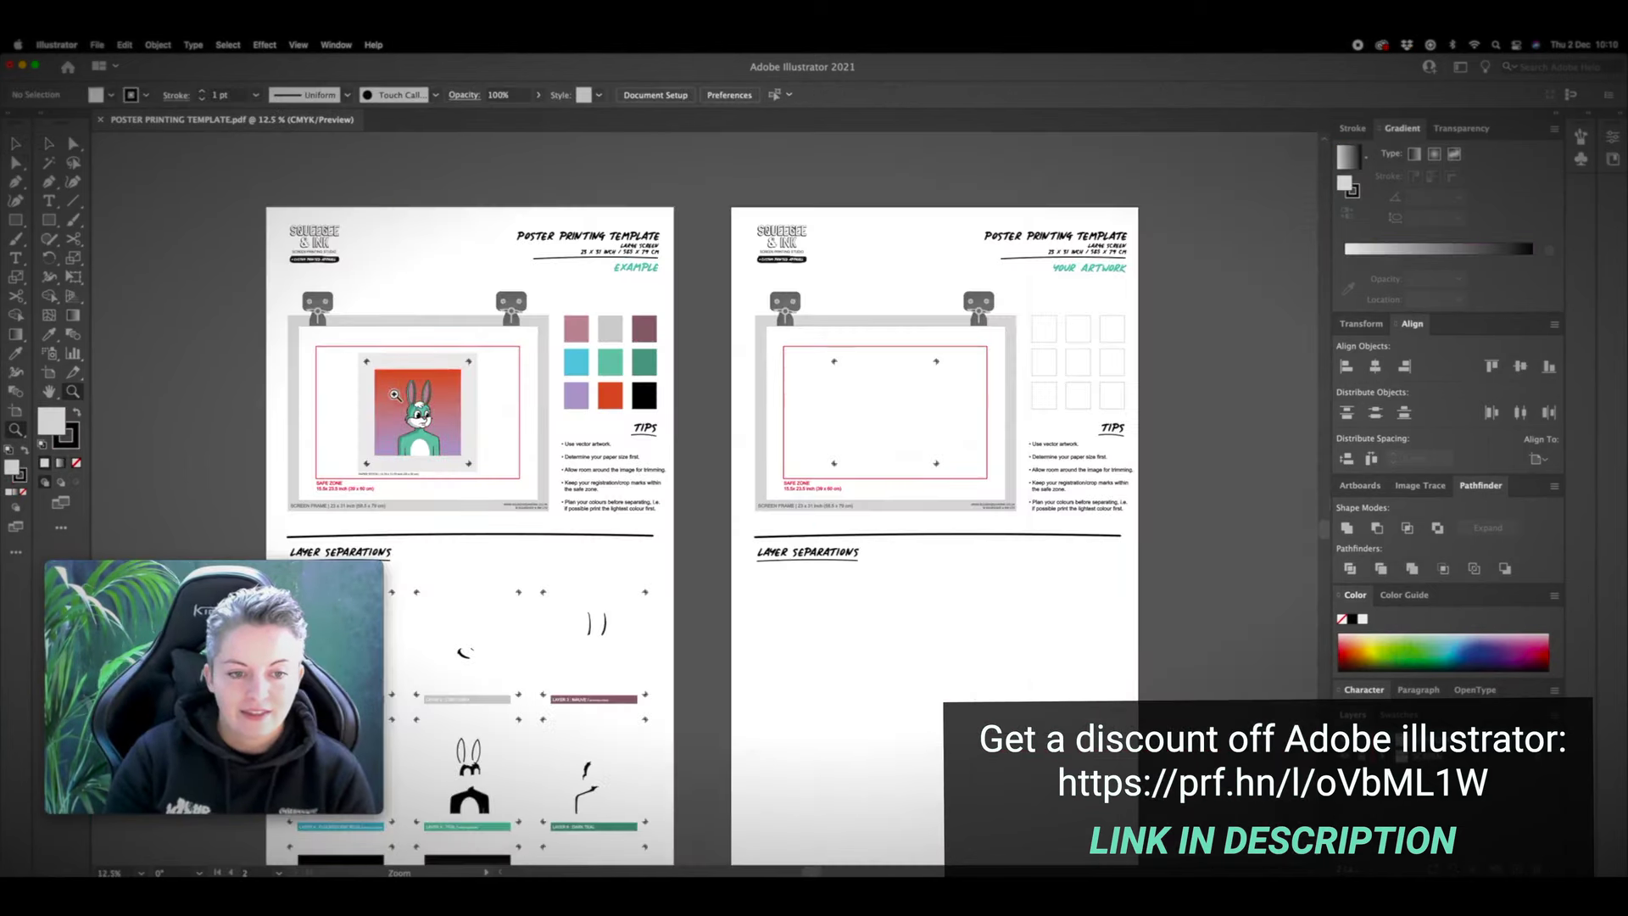
Step: Examine the example's screen frame, safe zone, paper stock size and printing tips
left_click_drag(395, 394, 548, 431)
scroll(548, 432, "left", 5)
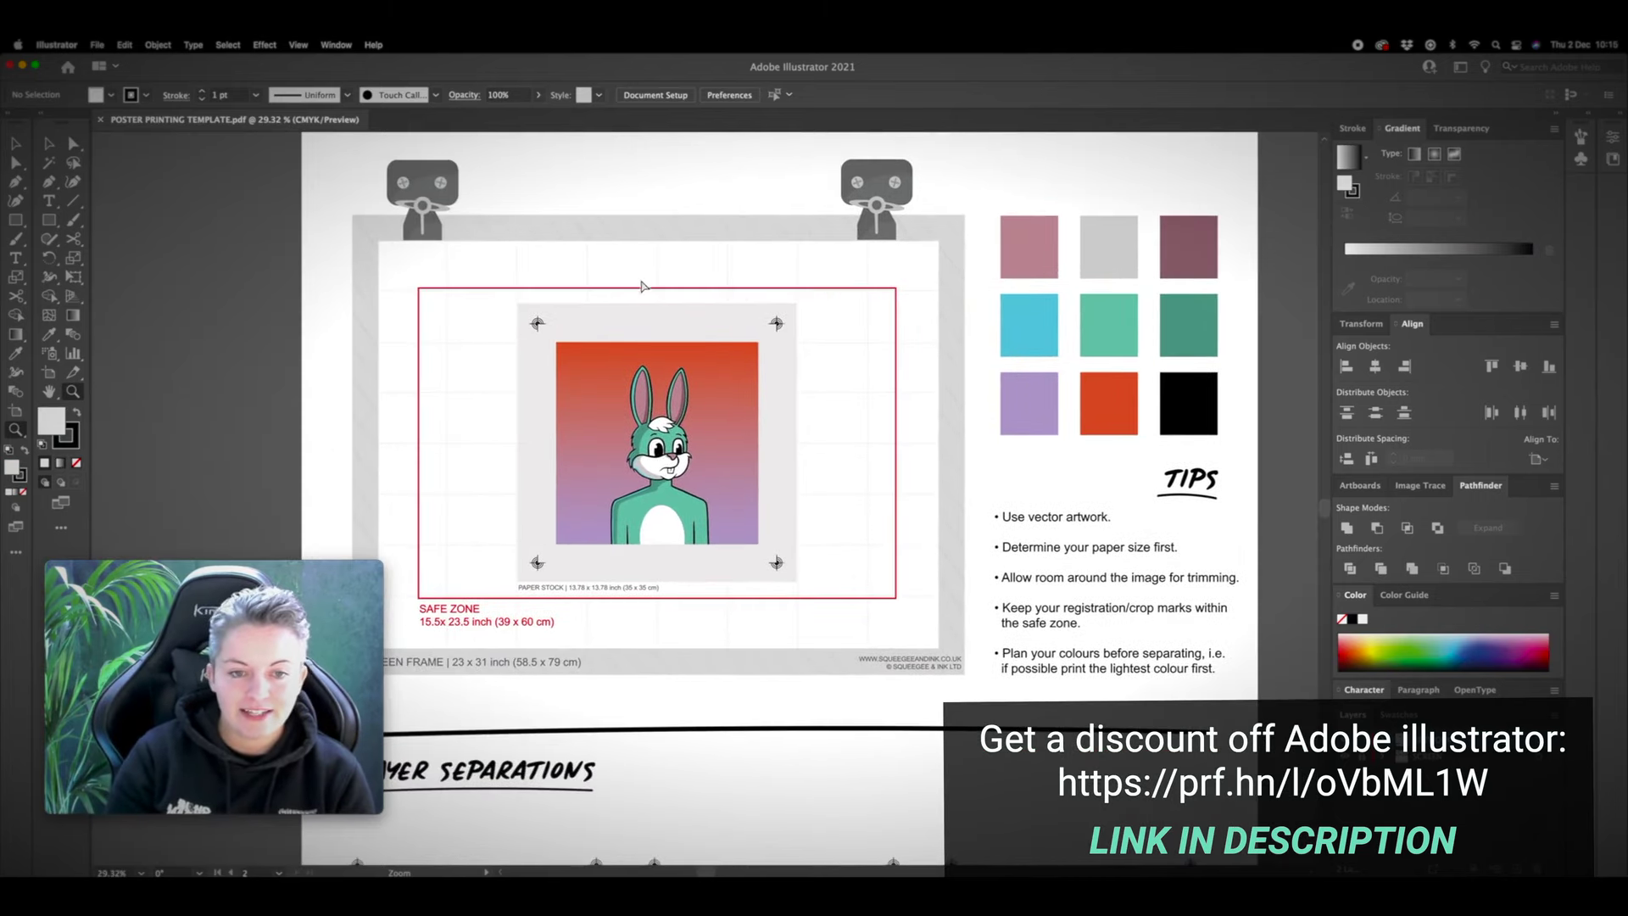
key("a")
scroll(625, 262, "up", 1)
scroll(625, 262, "left", 2)
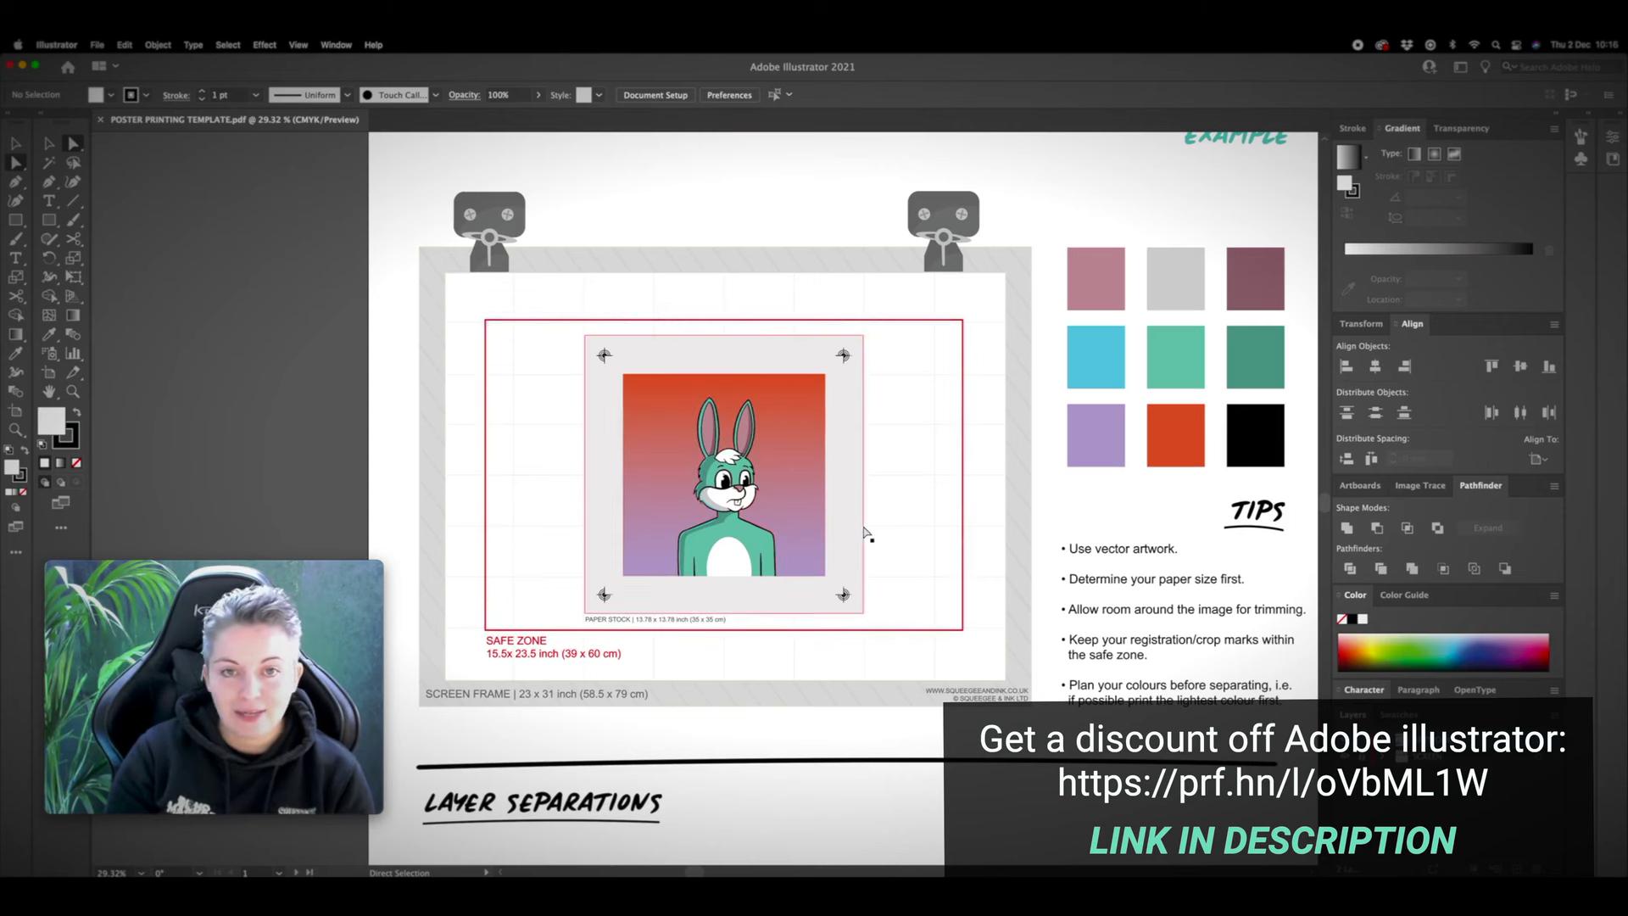
Step: Select the grey paper stock rectangle behind the example artwork and check its dimensions
left_click(758, 357)
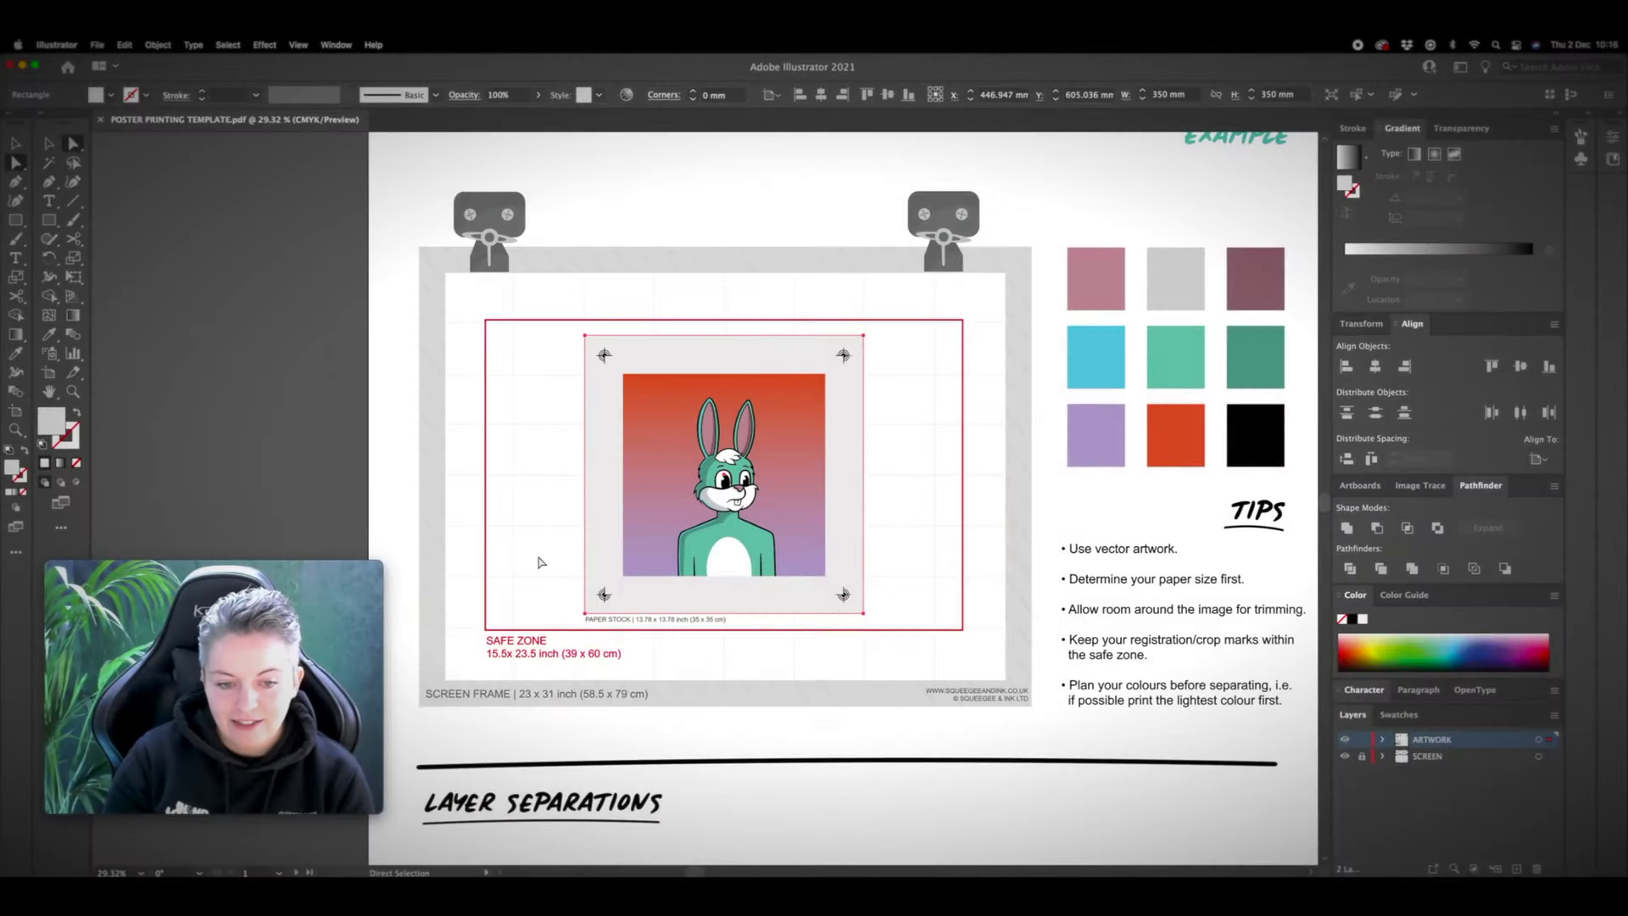
left_click(539, 563)
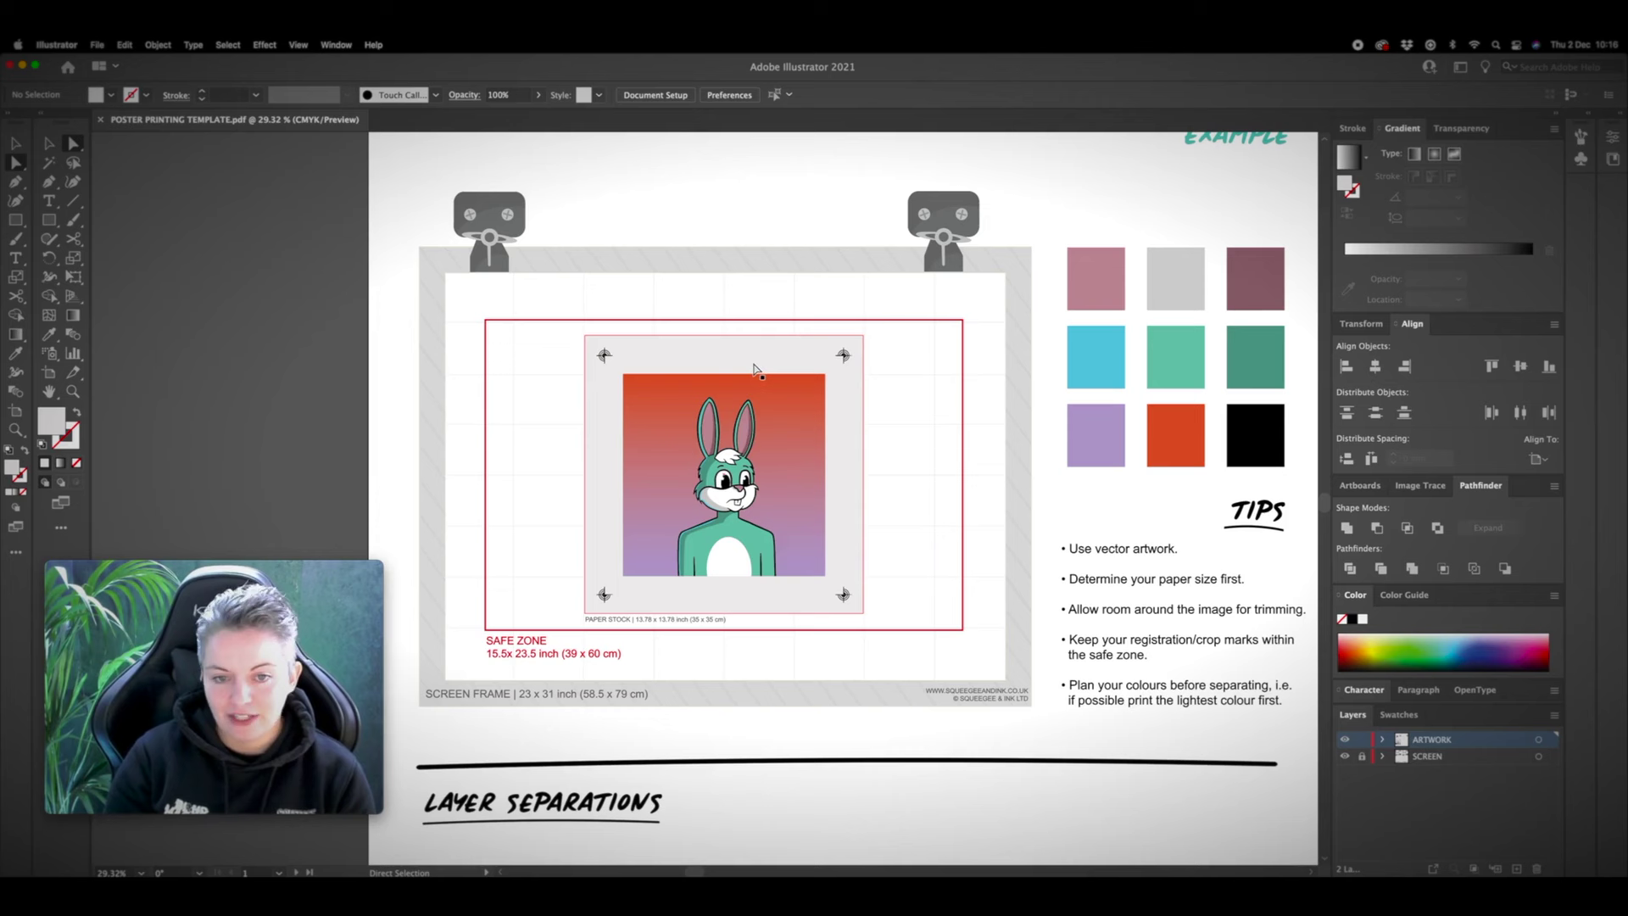
left_click(726, 363)
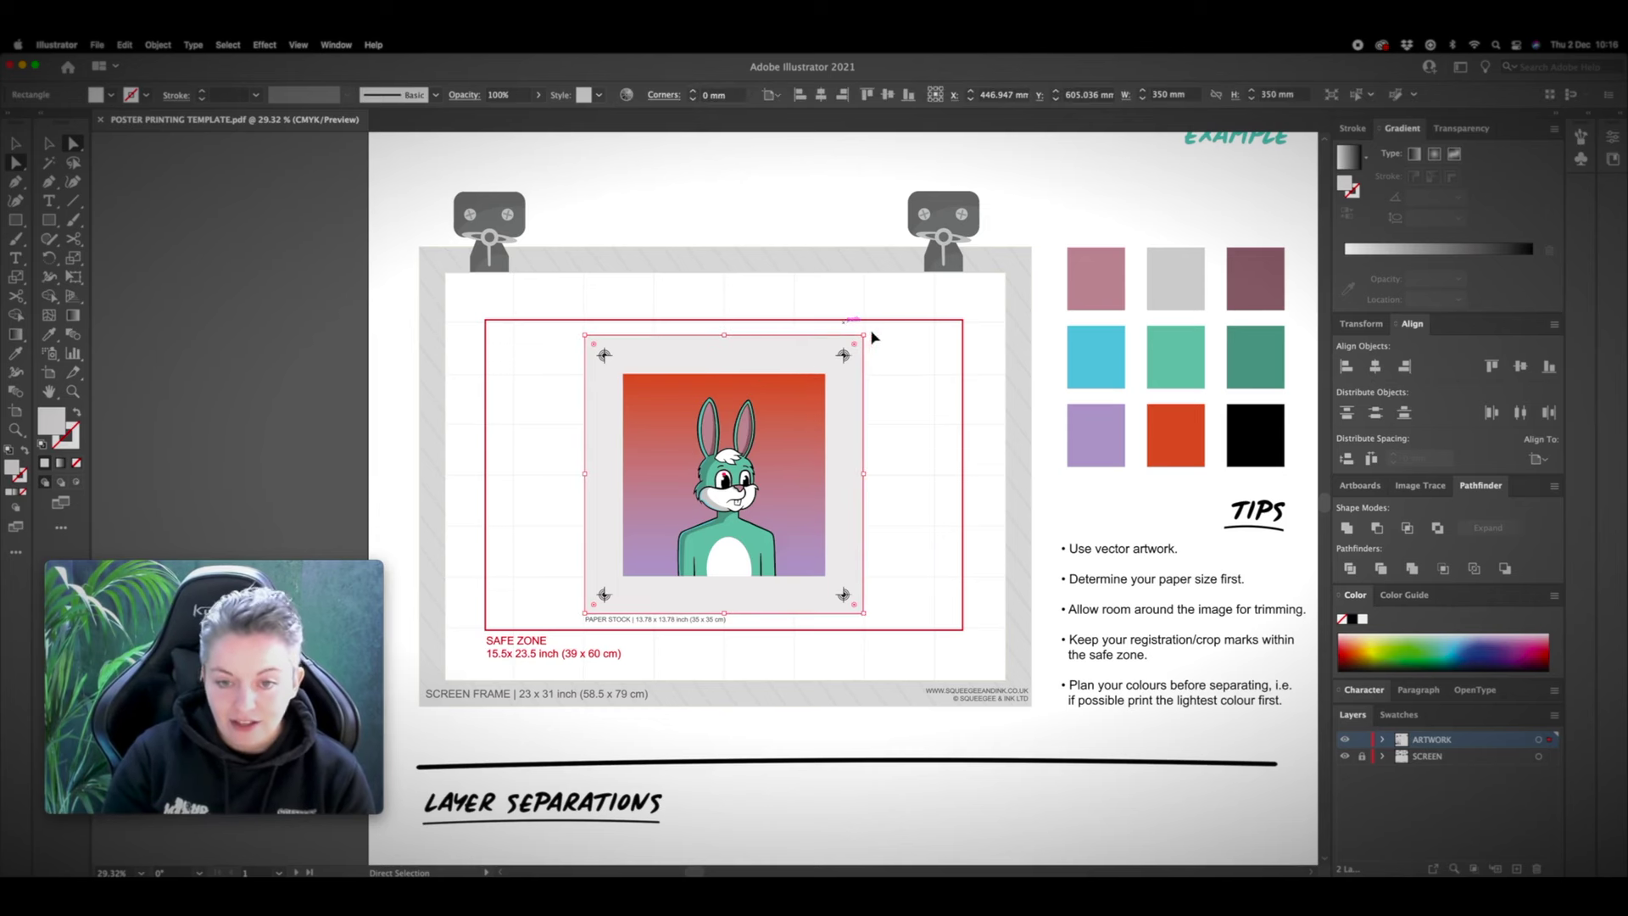
key("v")
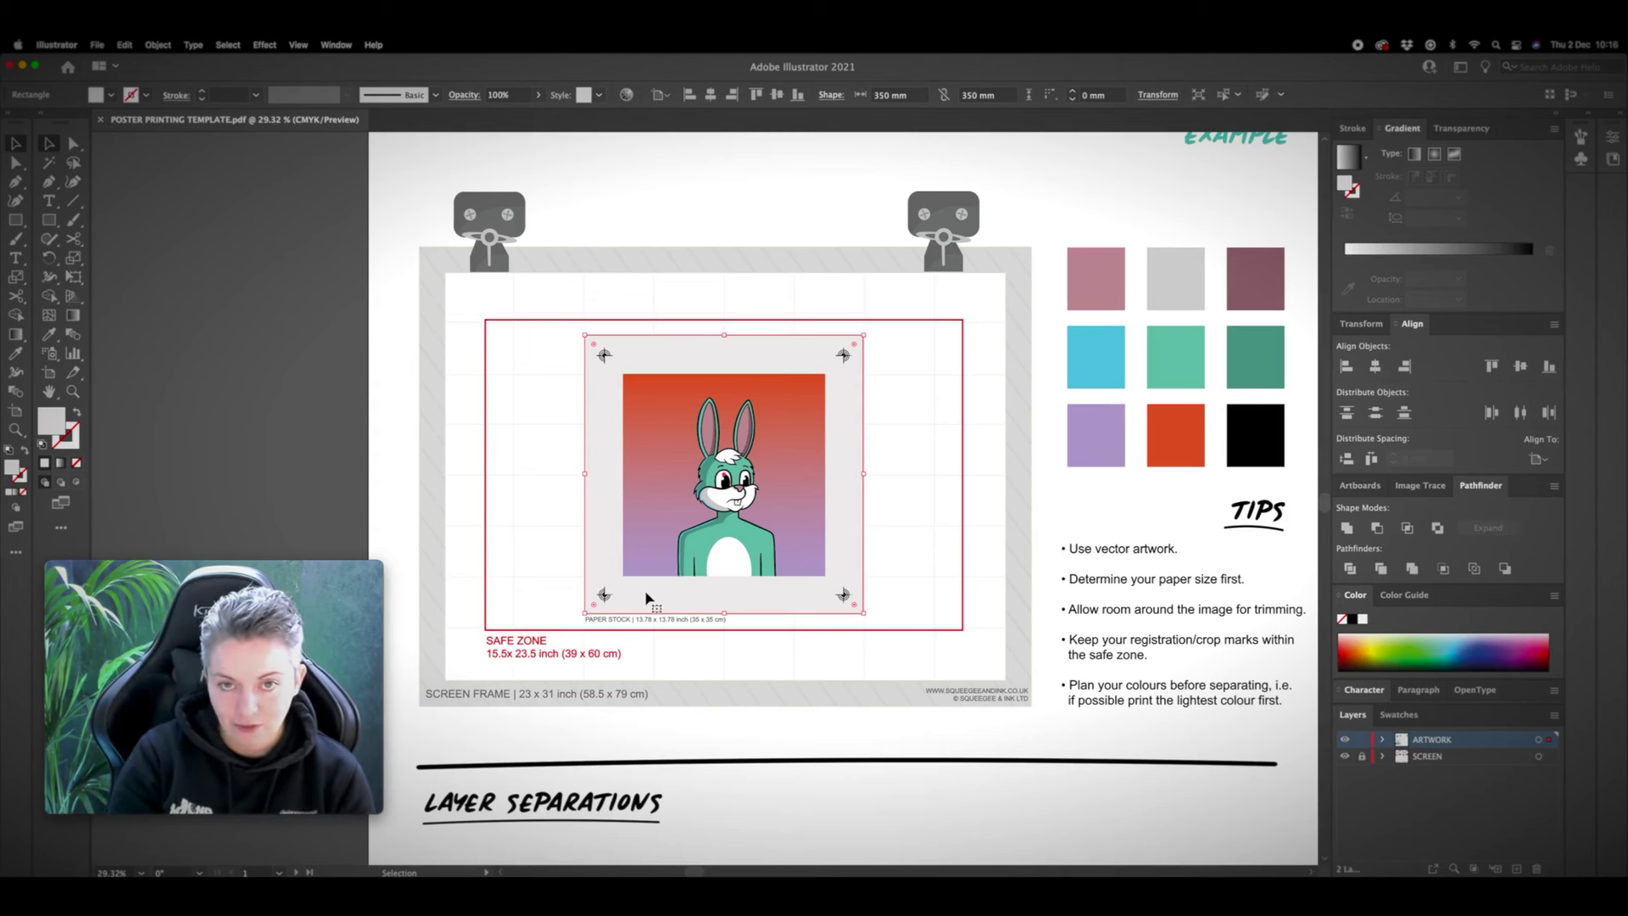
Step: Review the example's colour swatches and the layer separations prepared for each colour
key("super+minus")
key("super+minus")
scroll(646, 598, "right", 3)
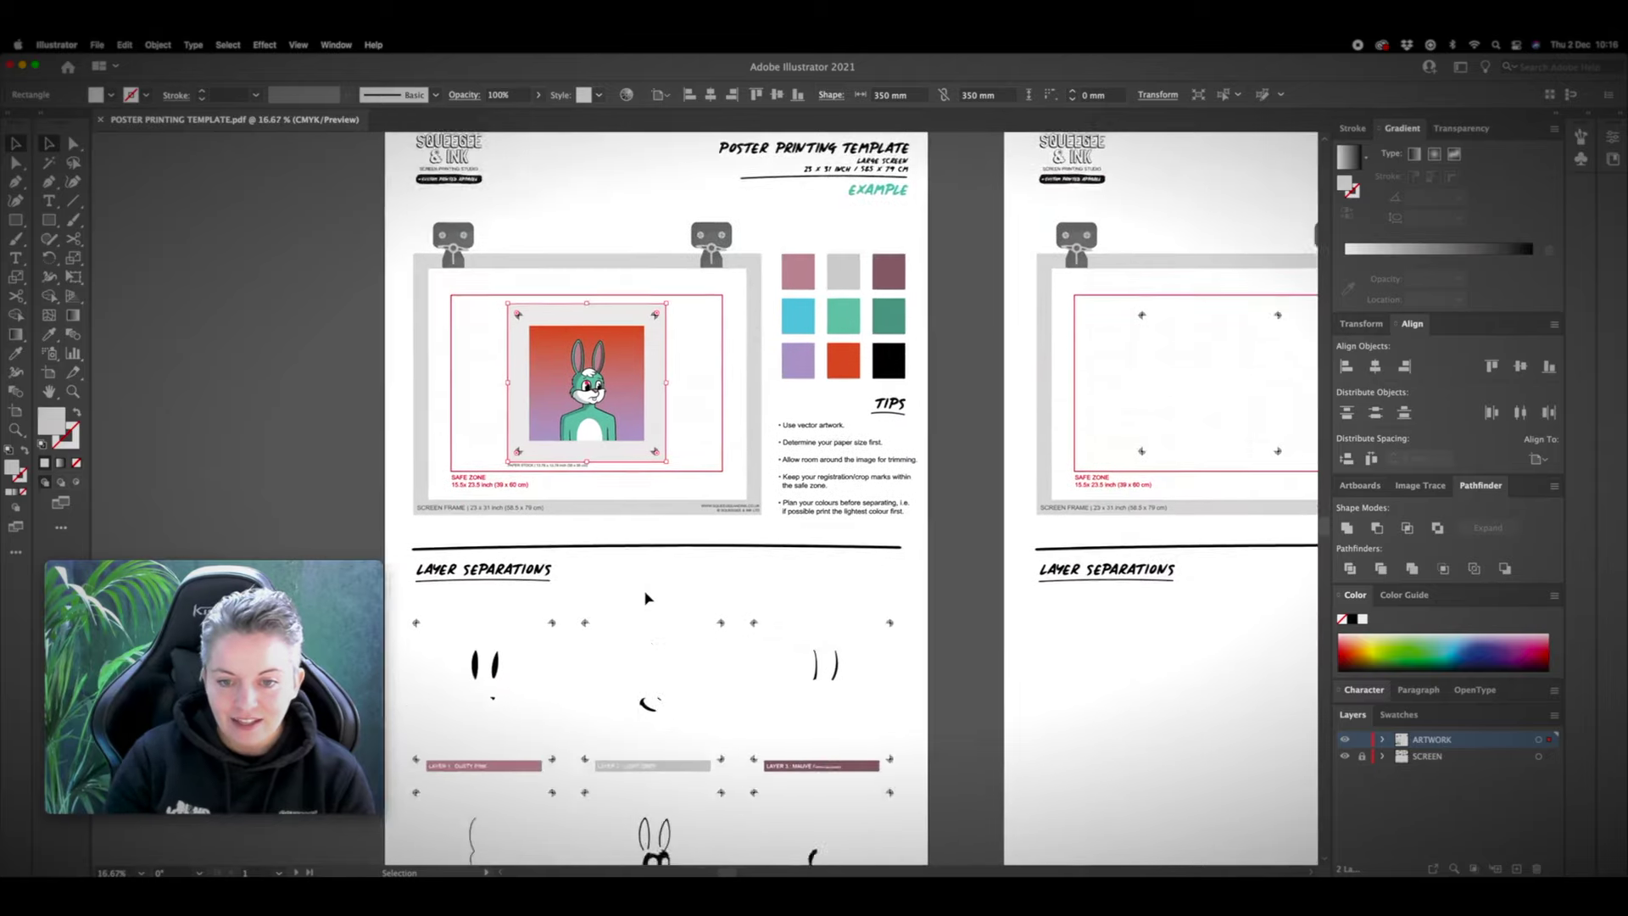
scroll(646, 598, "down", 2)
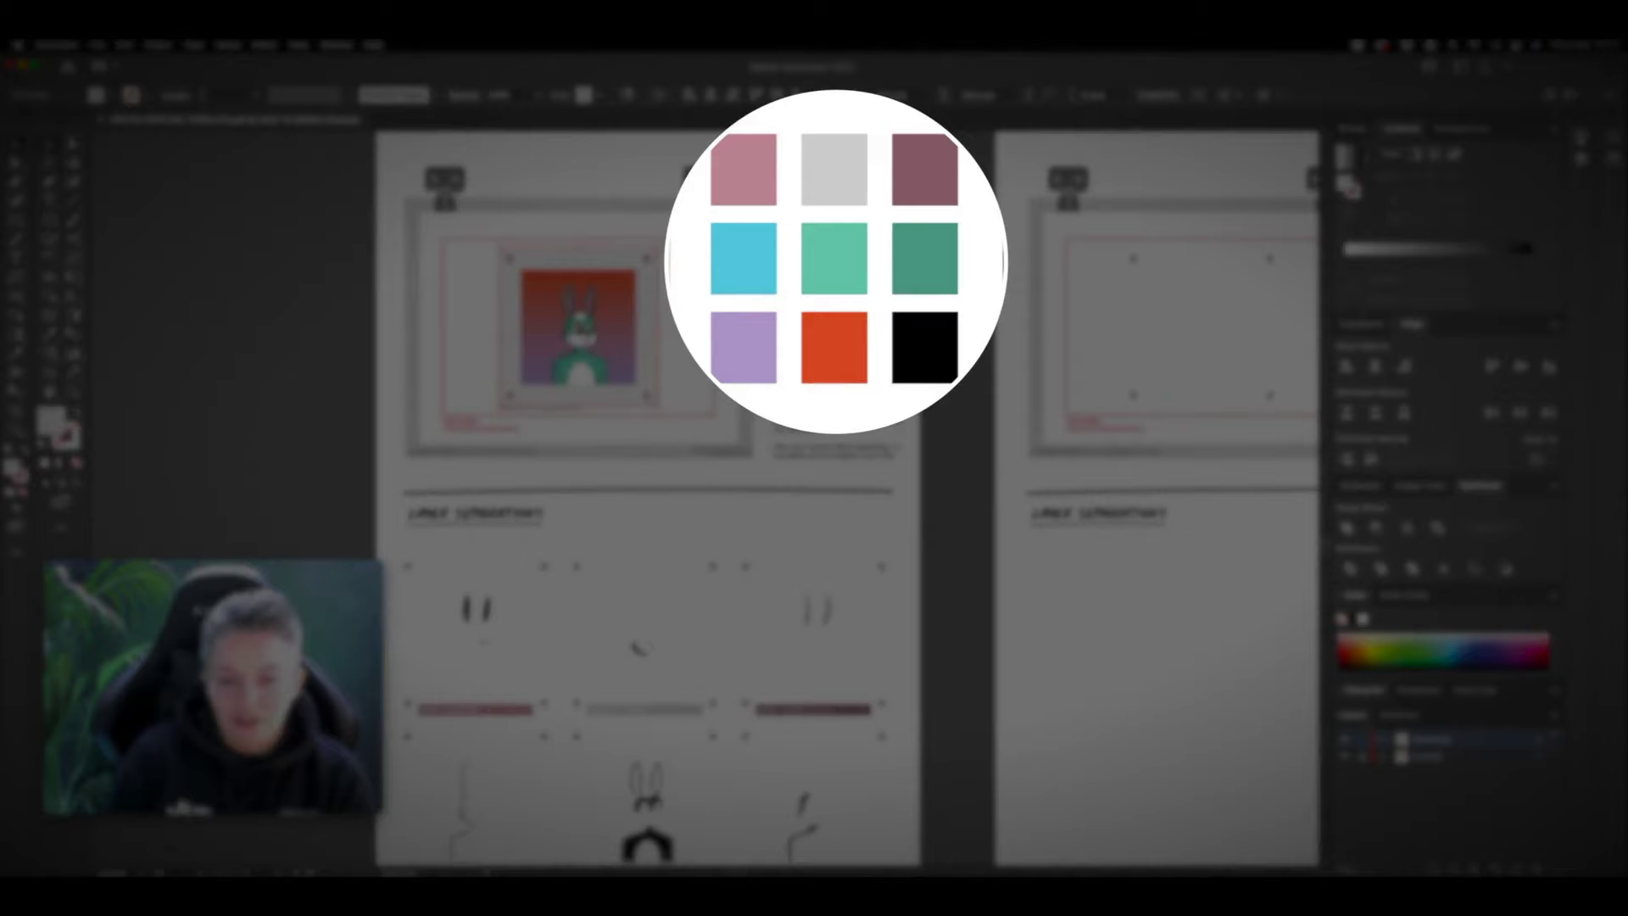
scroll(487, 518, "down", 3)
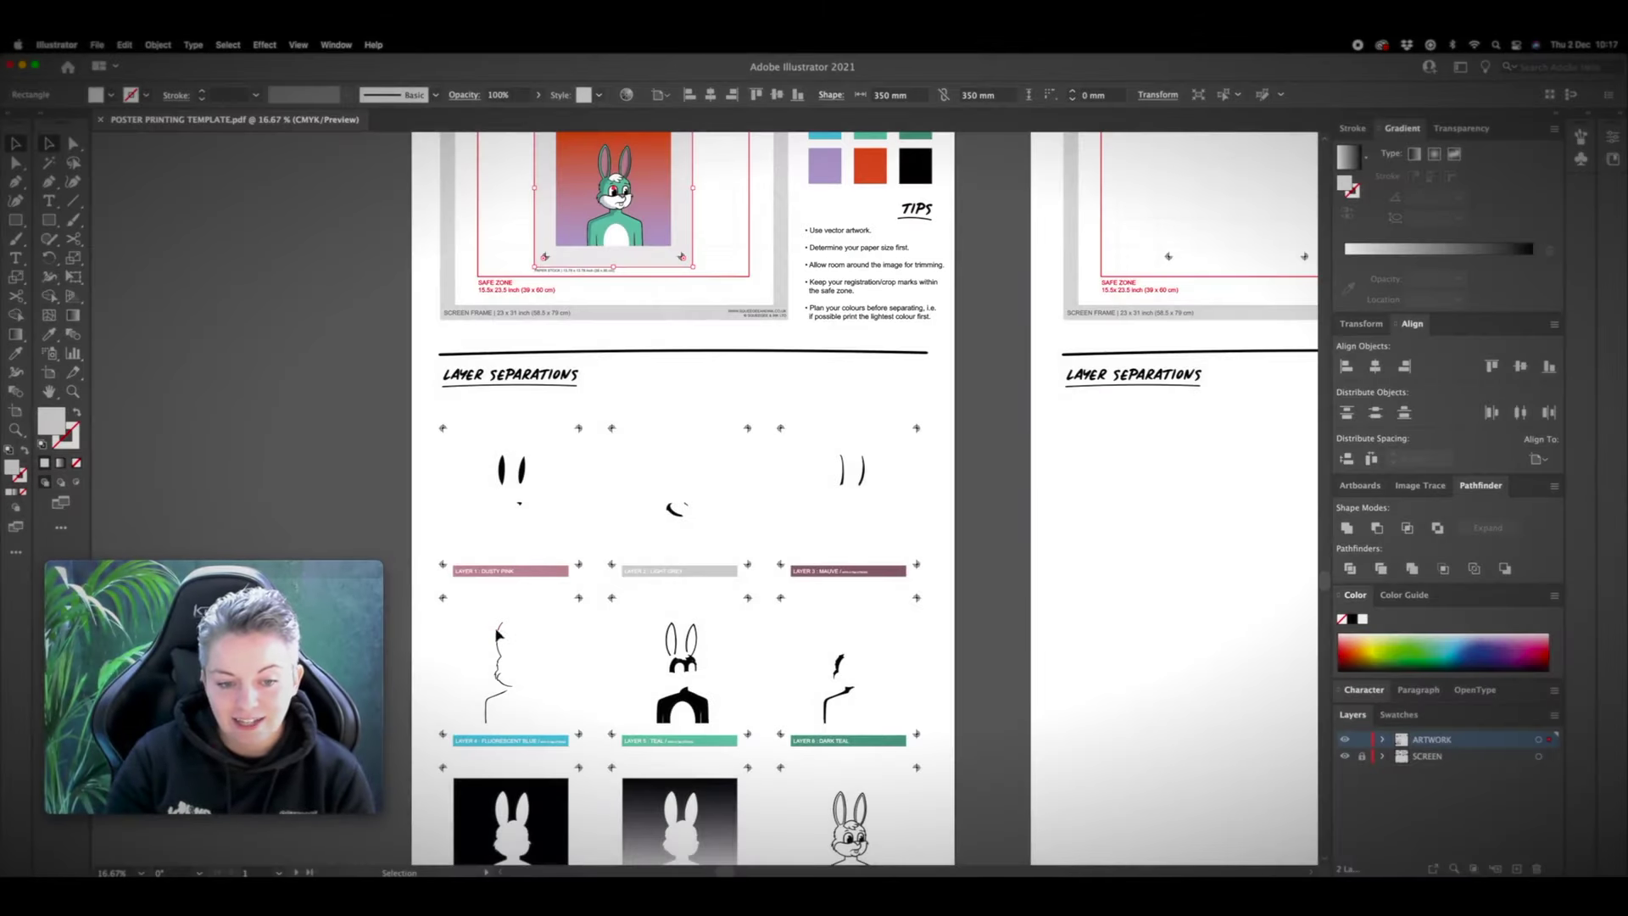
scroll(821, 678, "right", 3)
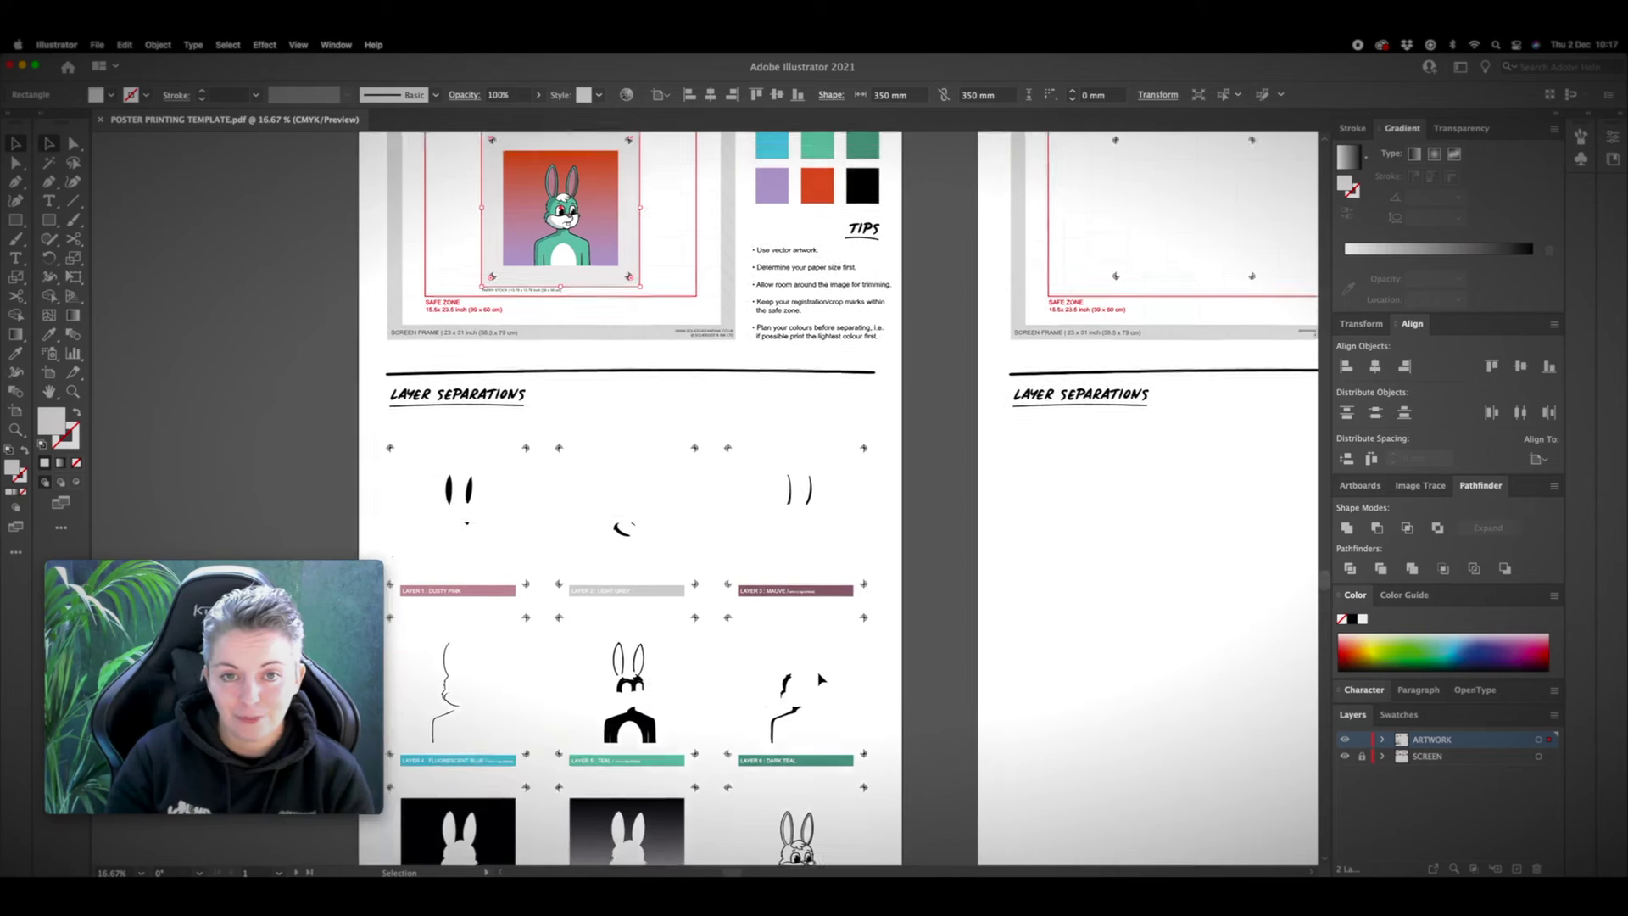
scroll(821, 678, "up", 2)
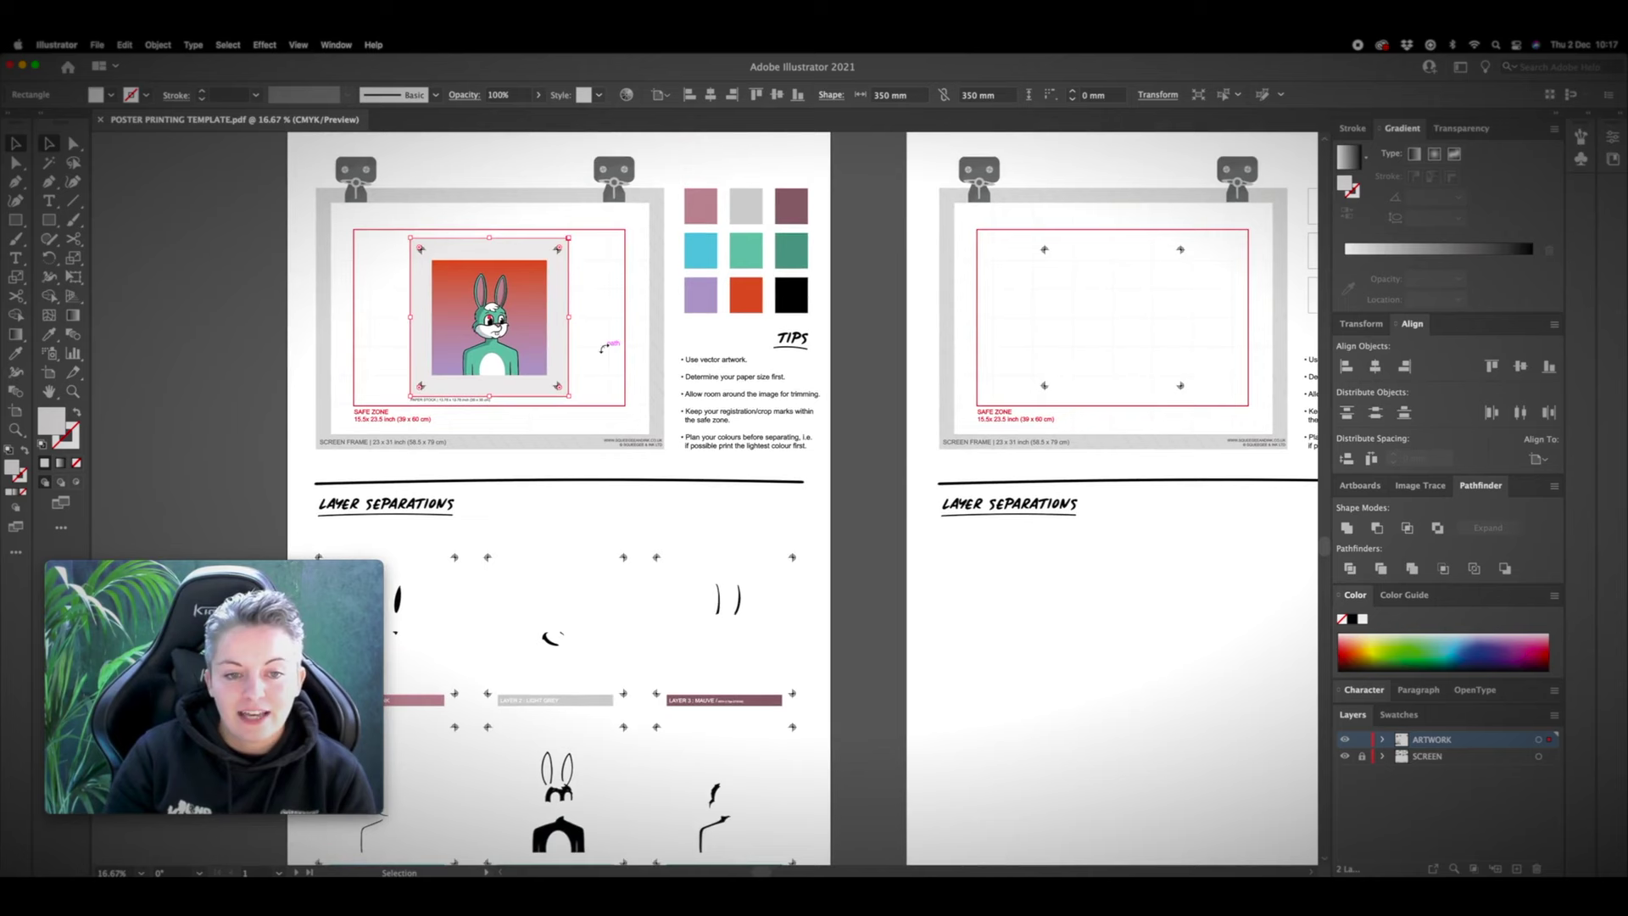
Step: Copy only the grey paper stock rectangle from the example artboard and paste the duplicate into the document
left_click(74, 144)
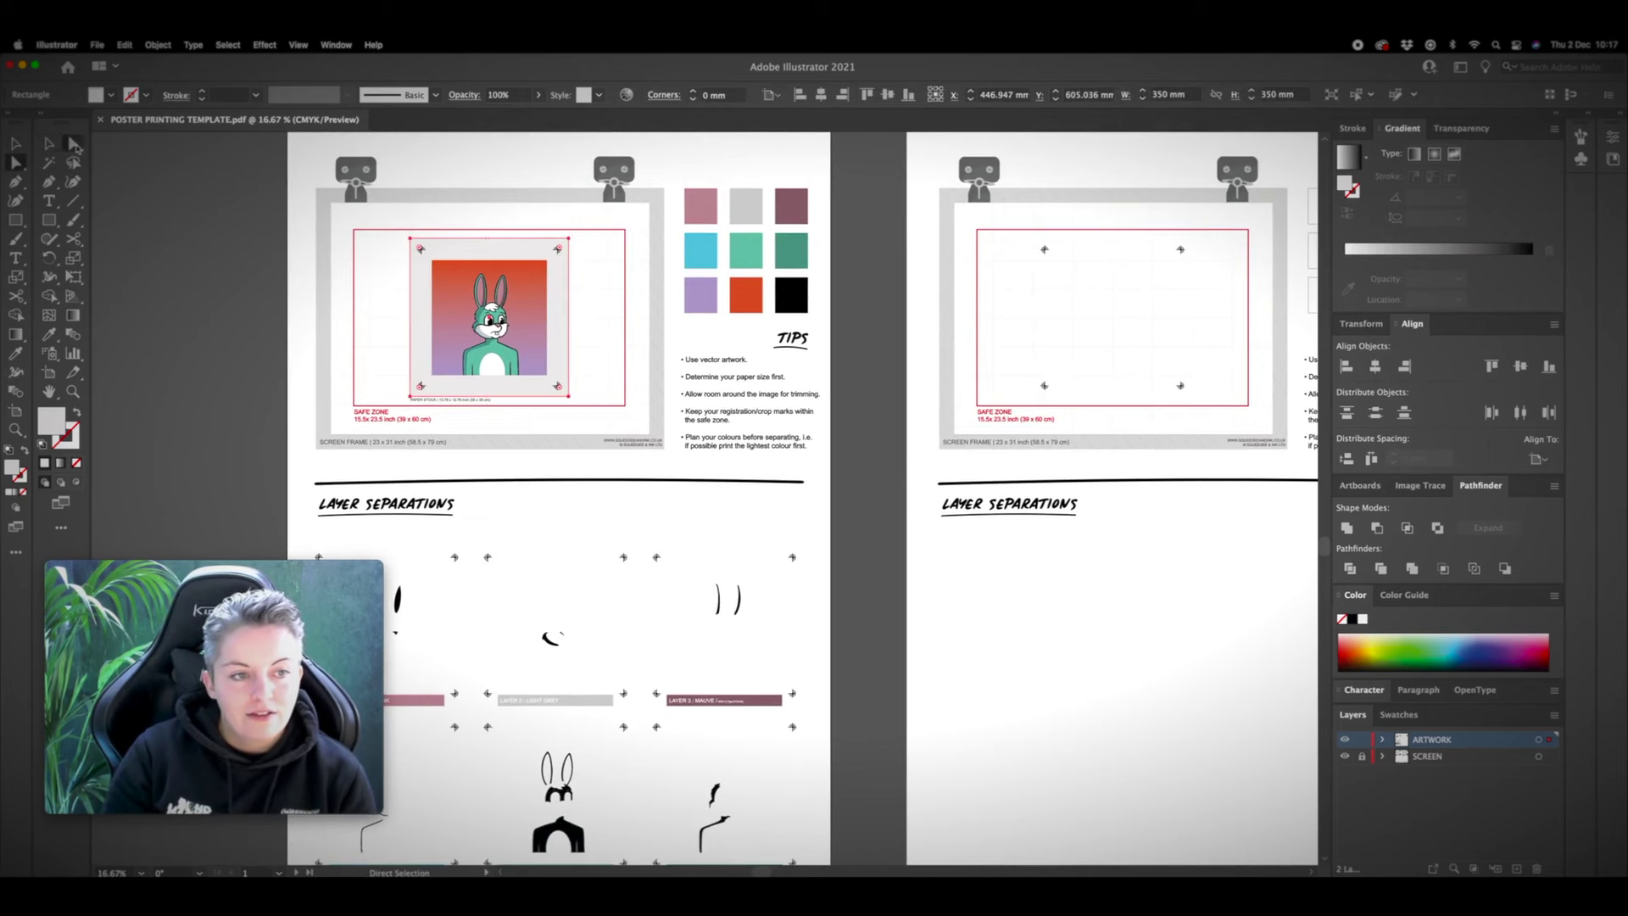
left_click(263, 249)
scroll(268, 253, "up", 2)
scroll(414, 302, "right", 5)
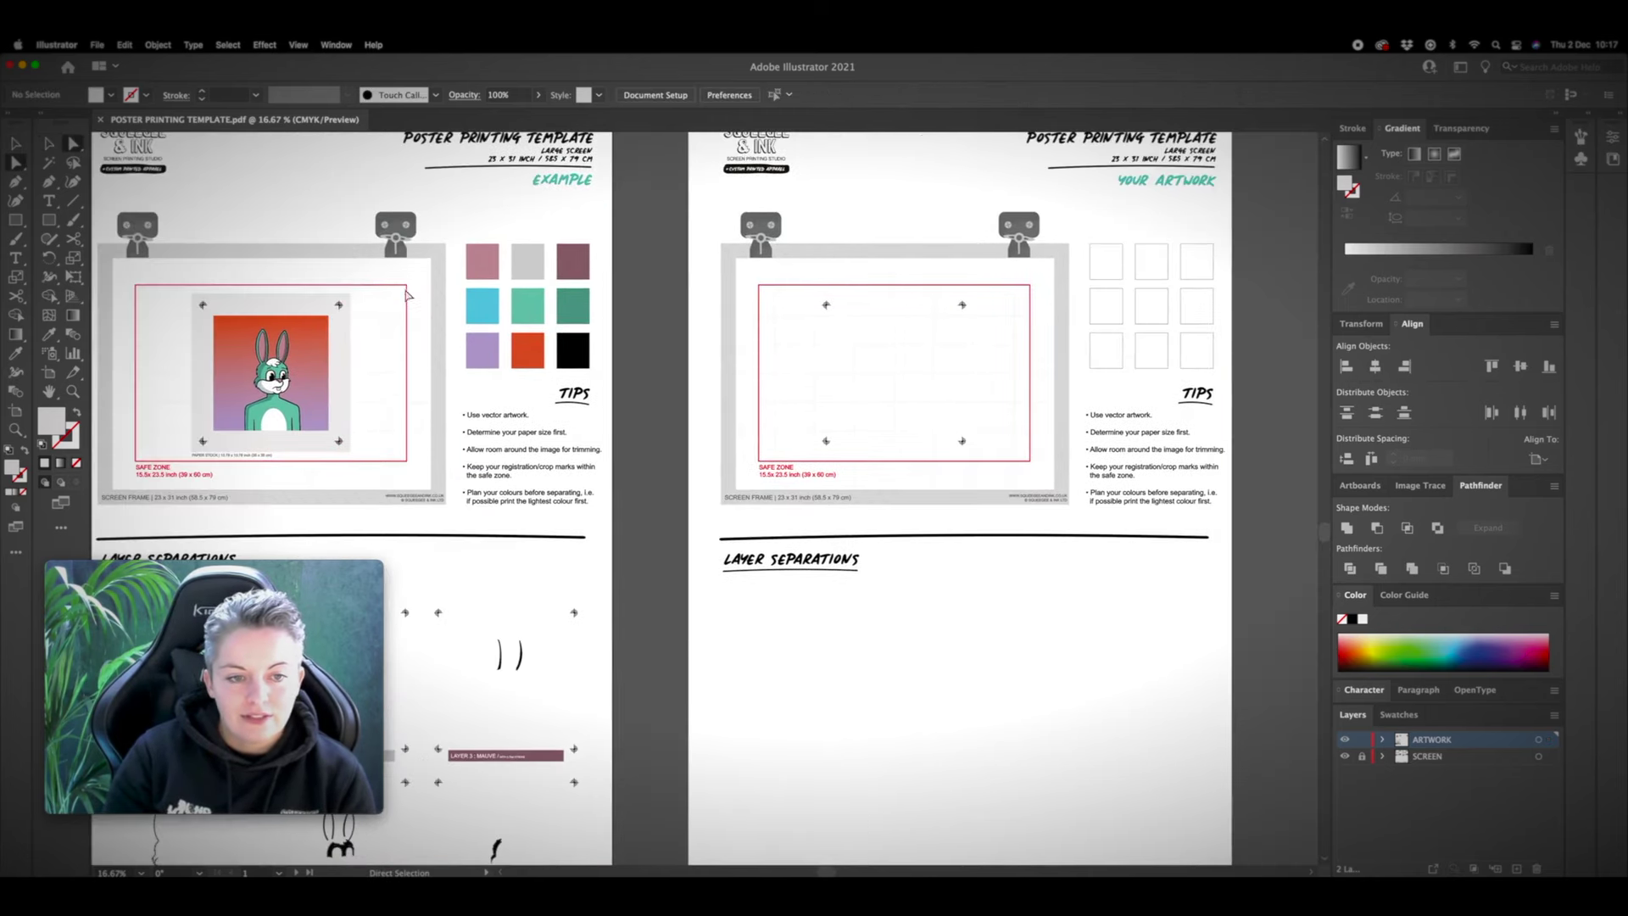
left_click(288, 310)
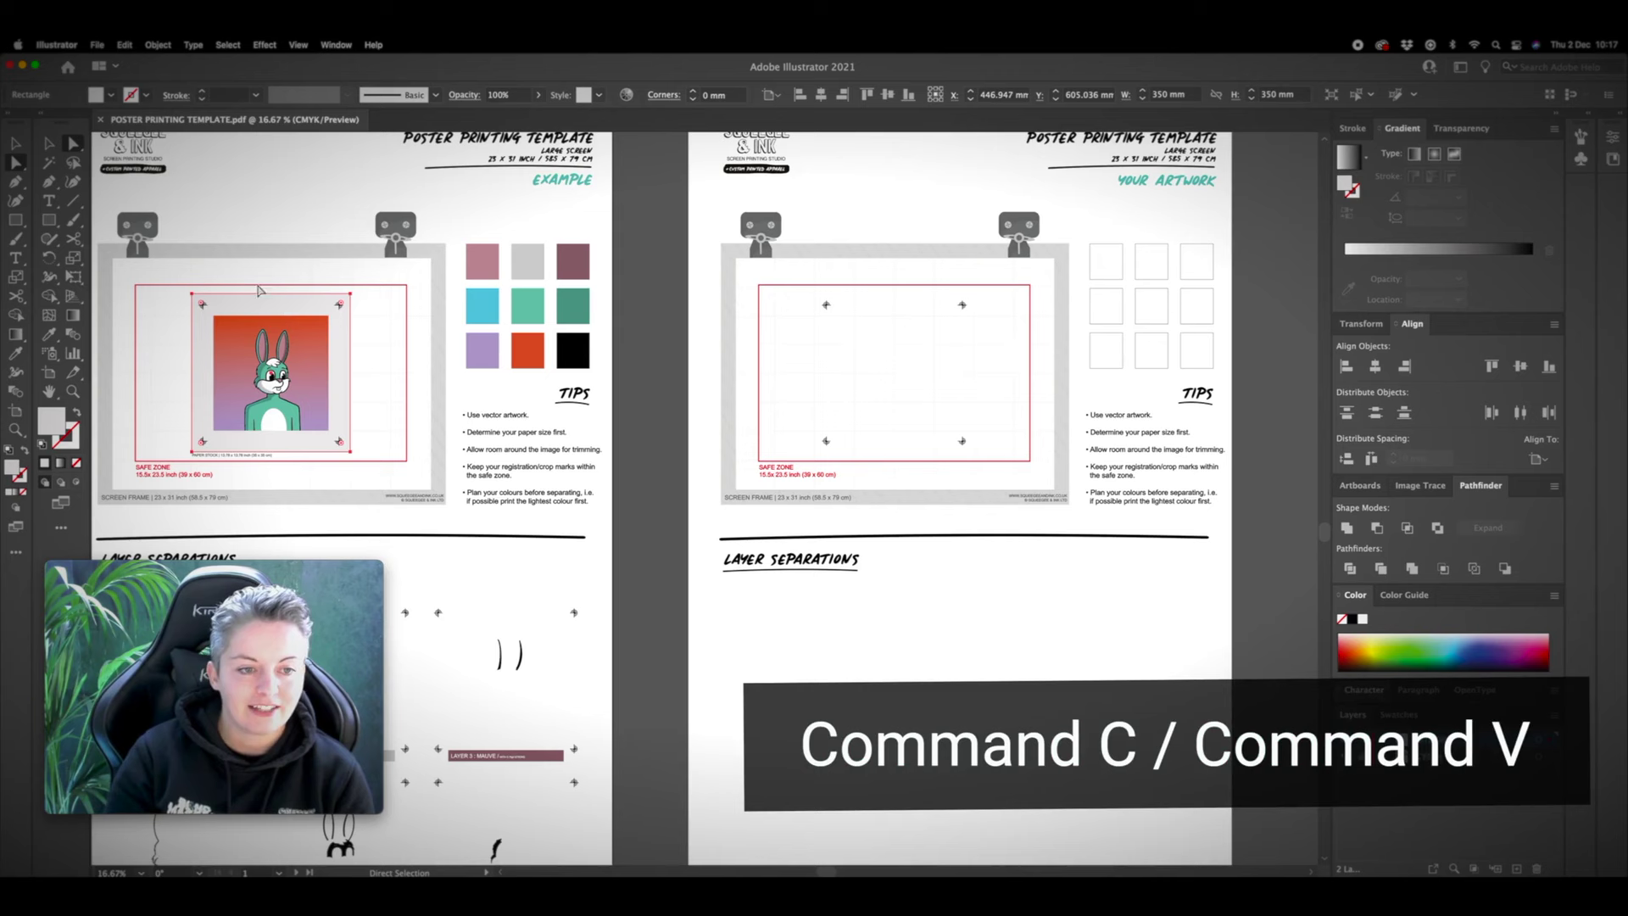
left_click(158, 44)
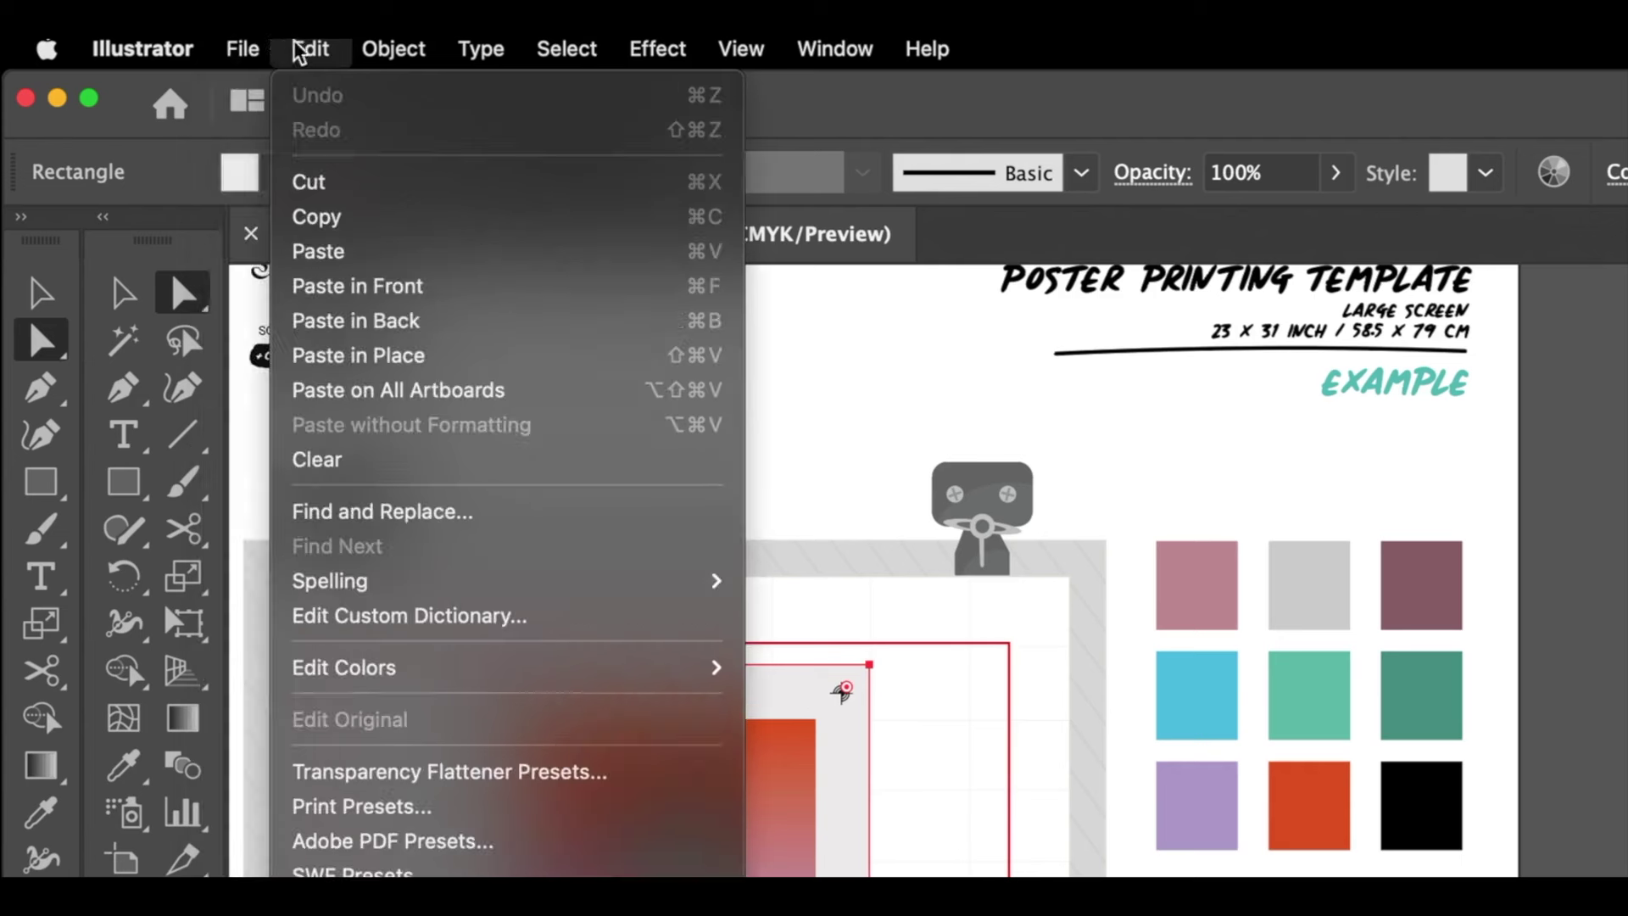
left_click(128, 111)
key("super+shift+a")
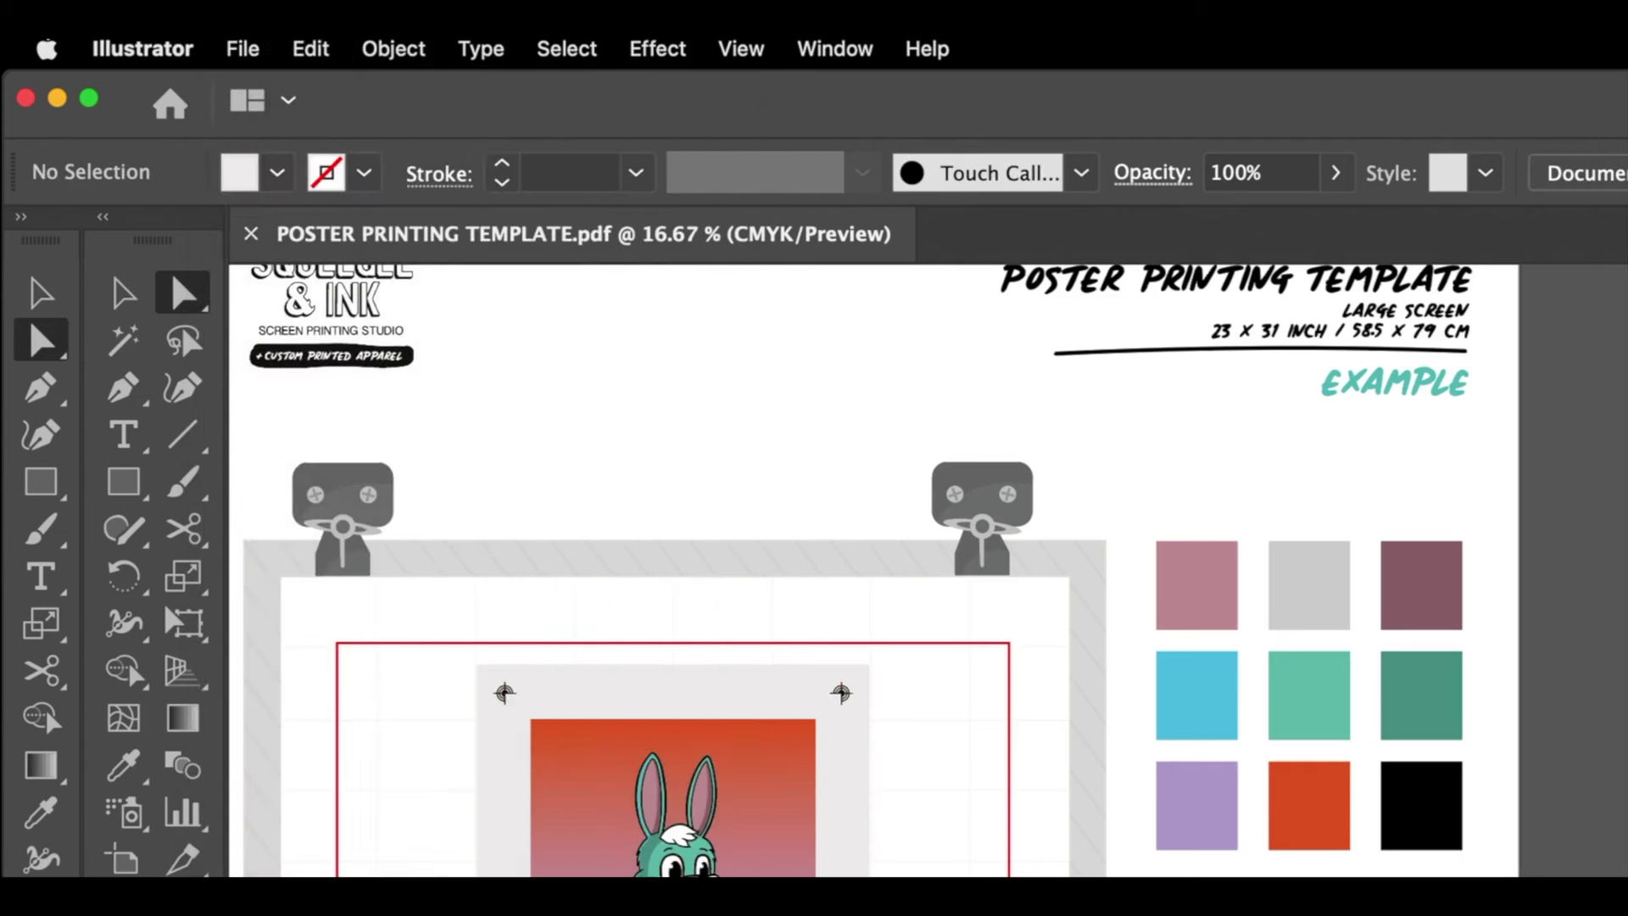
left_click(311, 48)
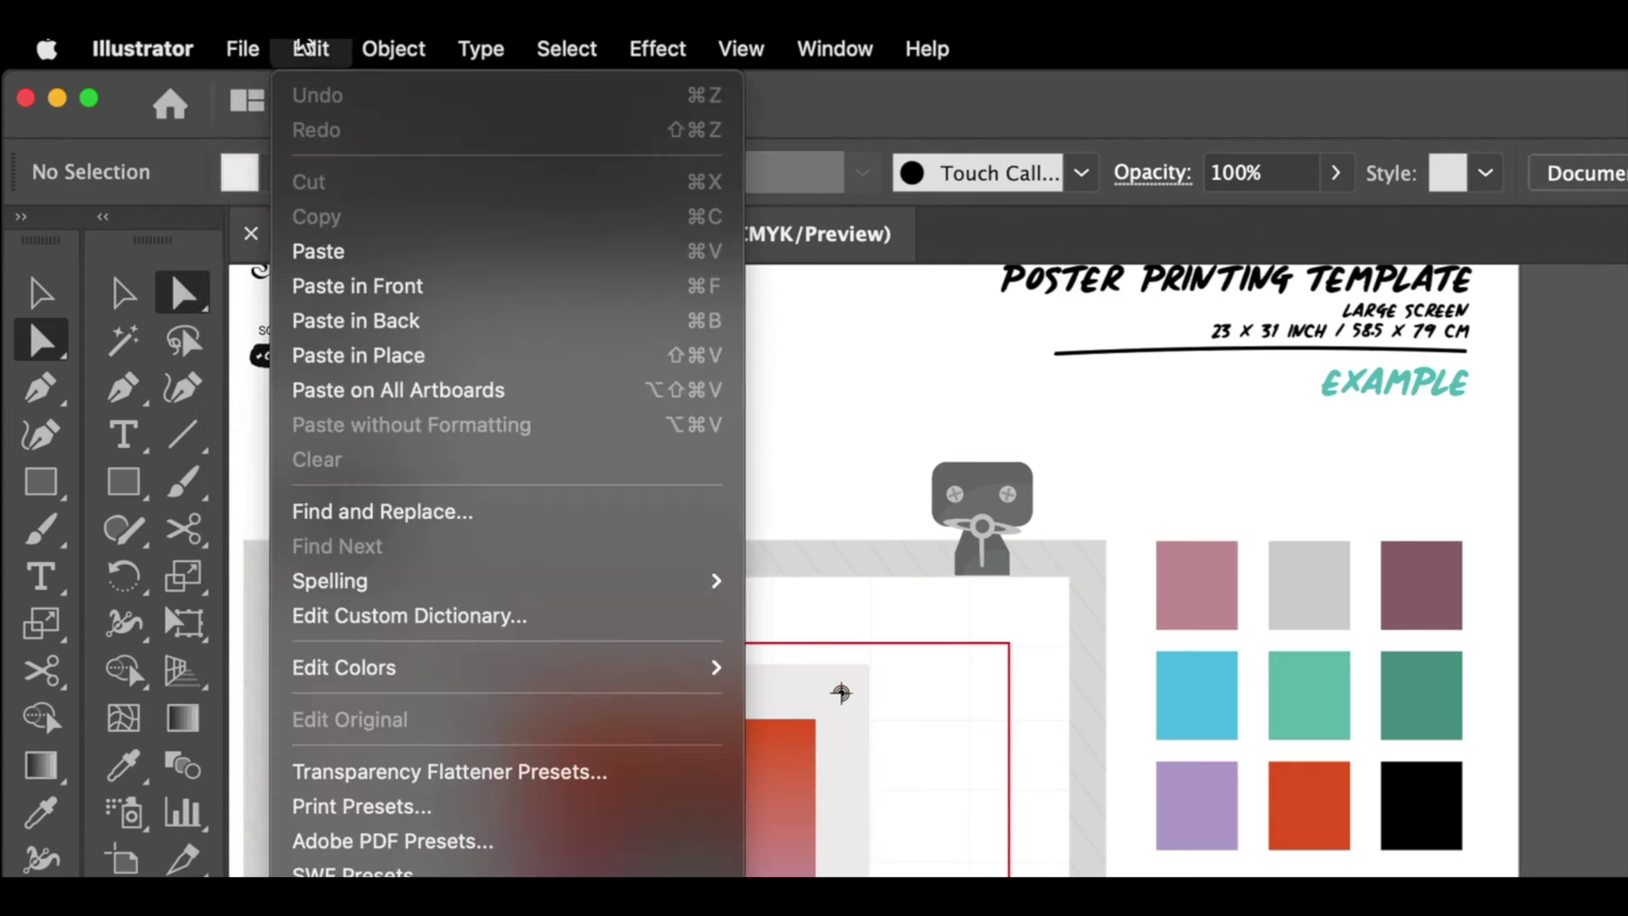
left_click(343, 253)
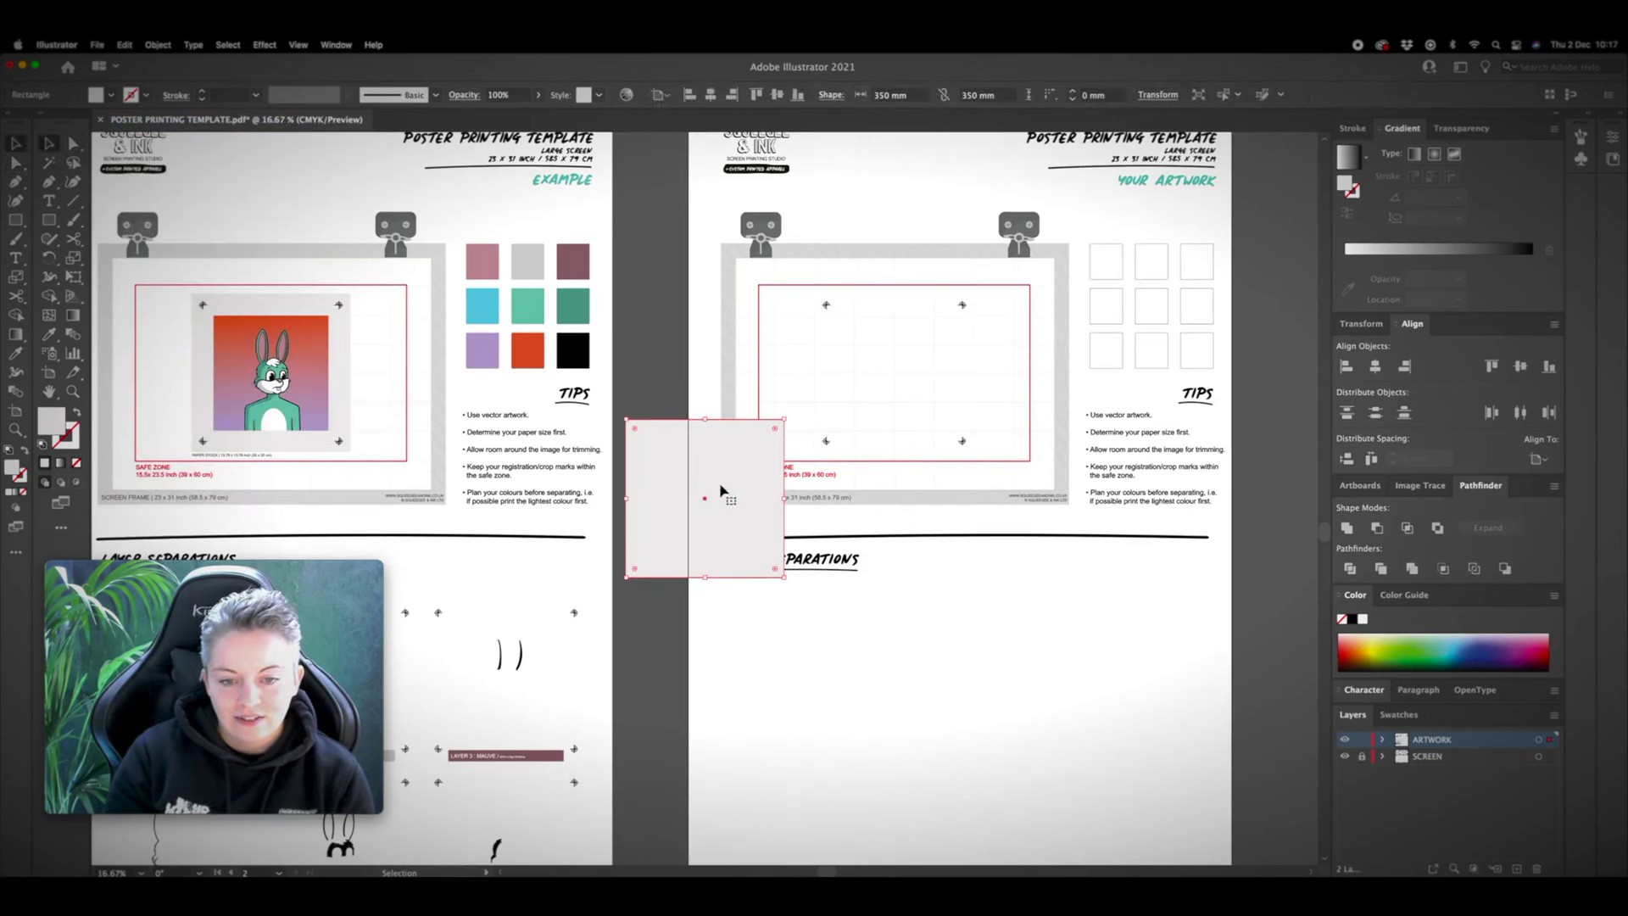
Step: Move the duplicated grey paper stock rectangle into the safe zone of the Your Artwork artboard and bring up its stacking-order options
left_click_drag(730, 470, 923, 345)
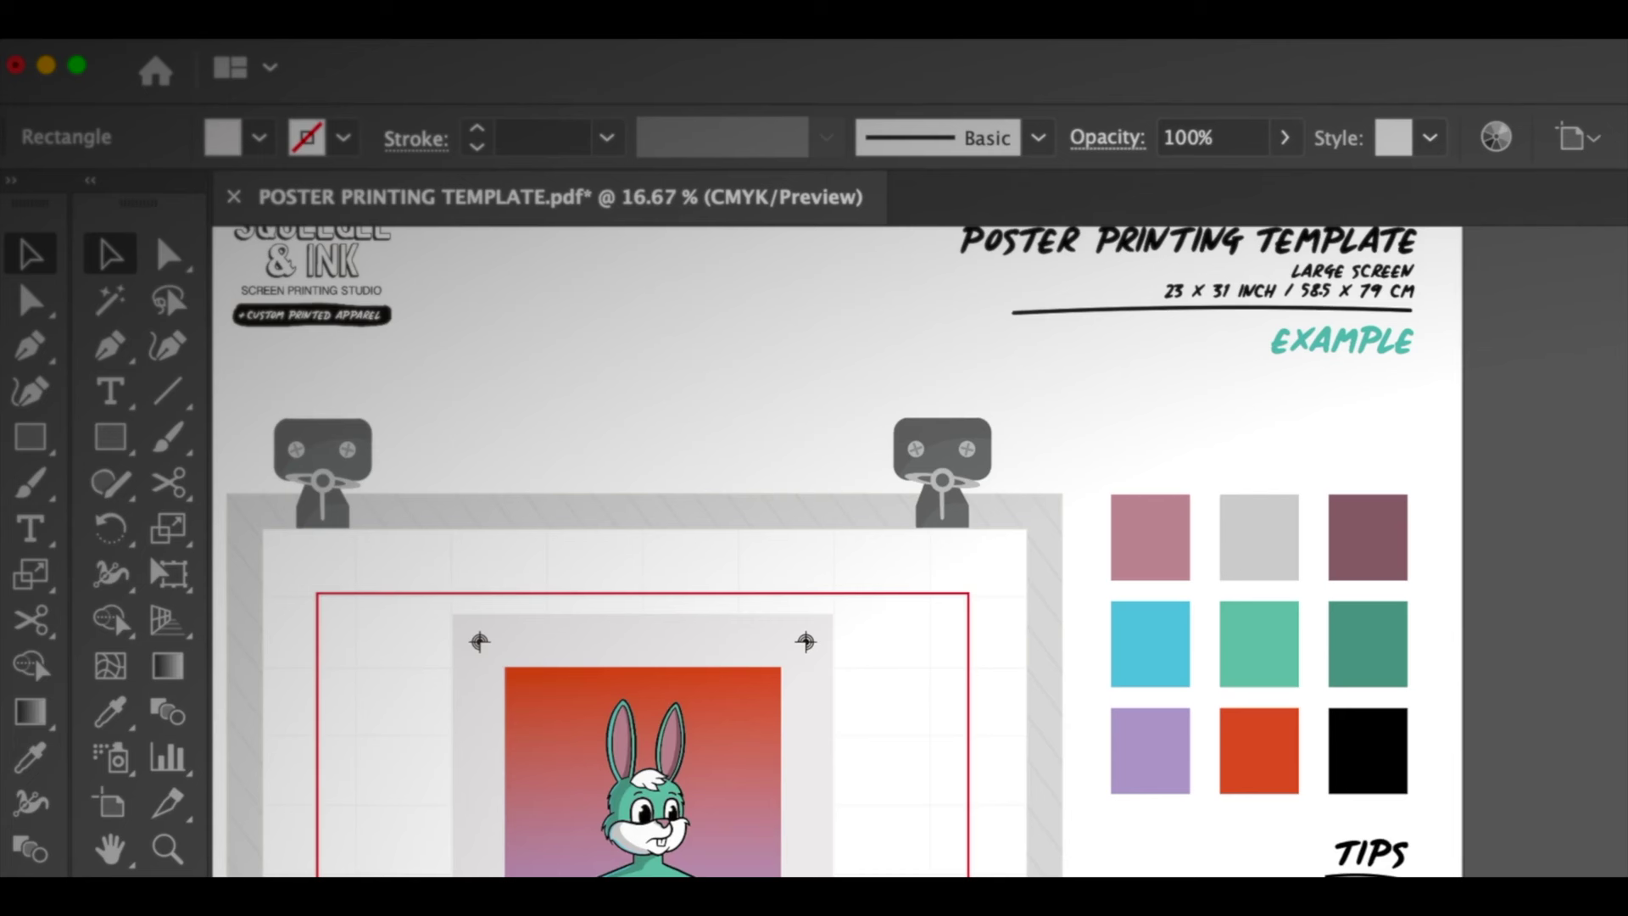
left_click(373, 25)
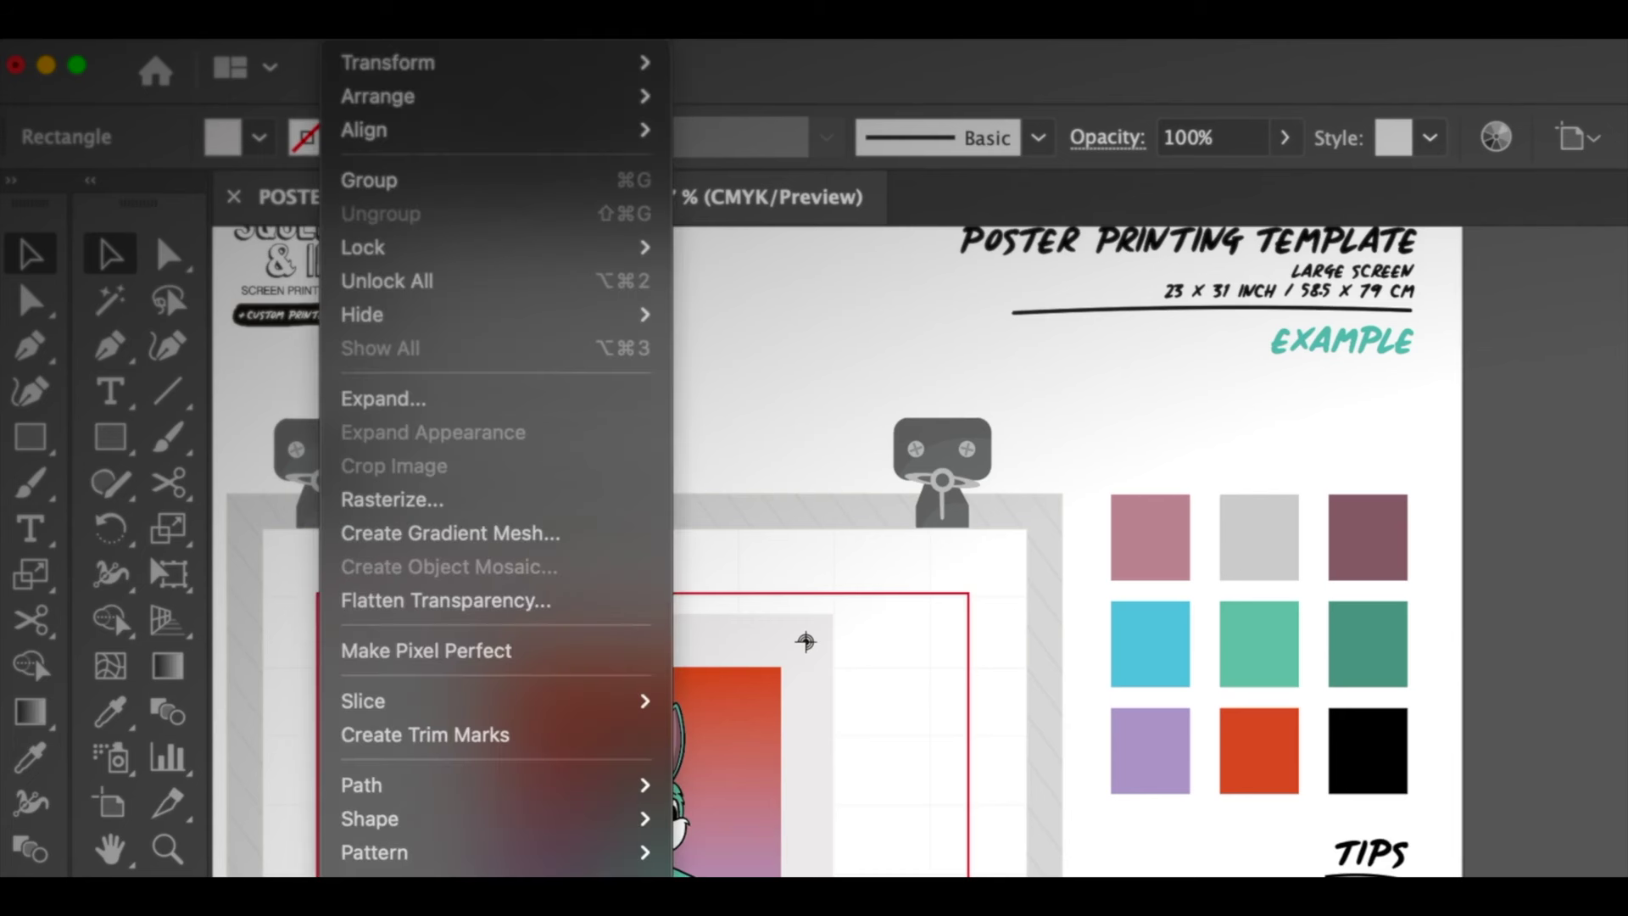
mouse_move(661, 97)
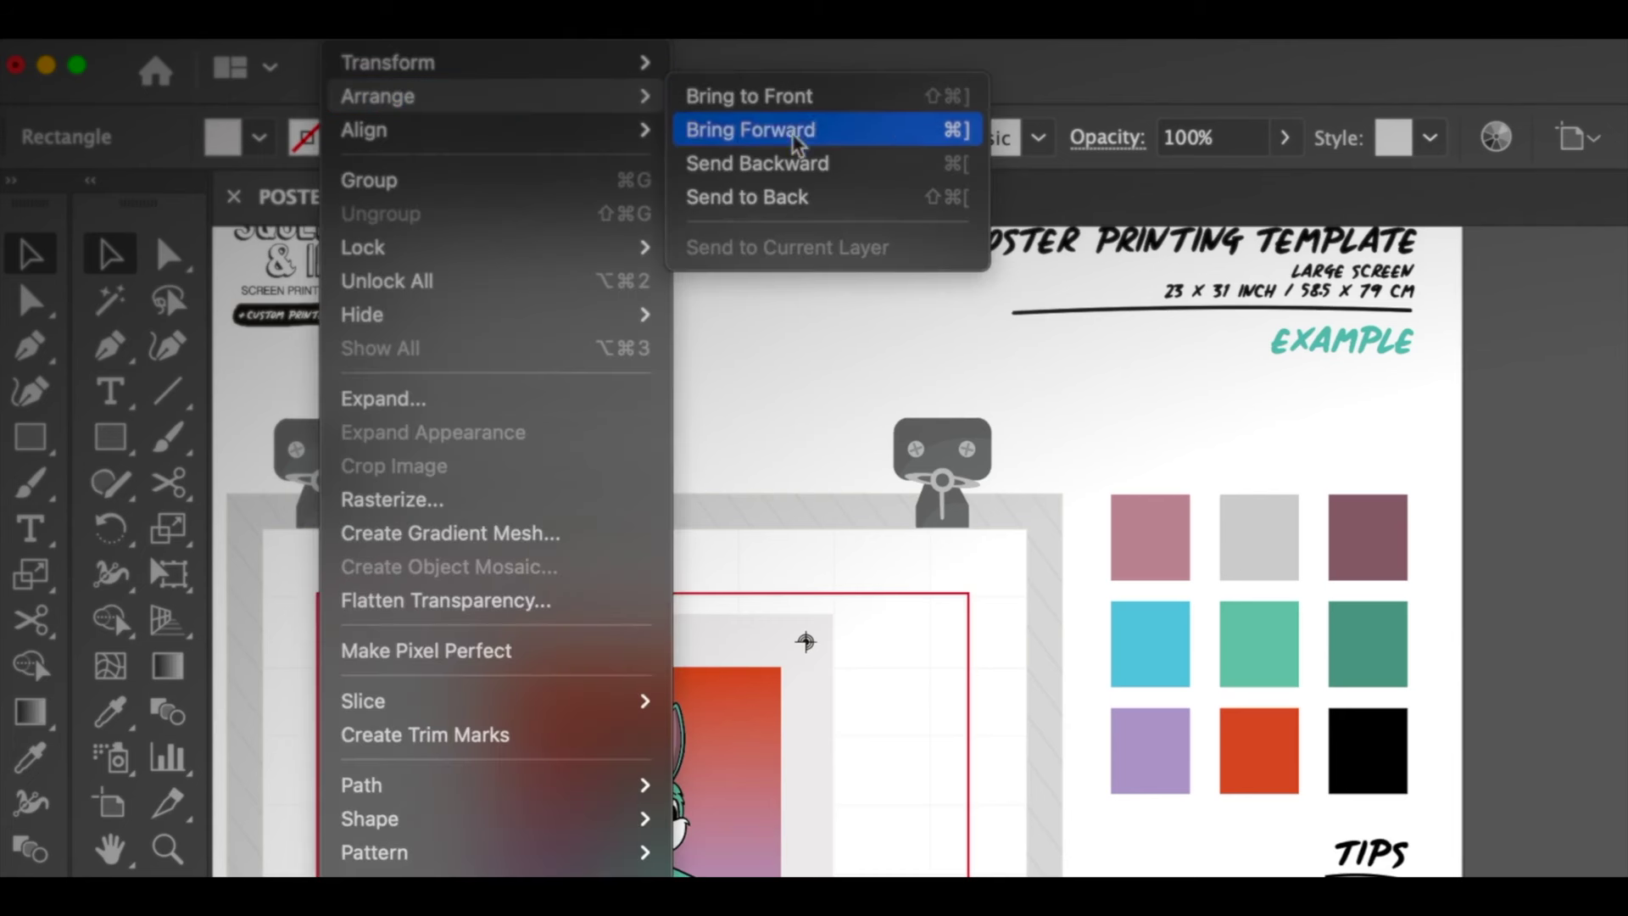
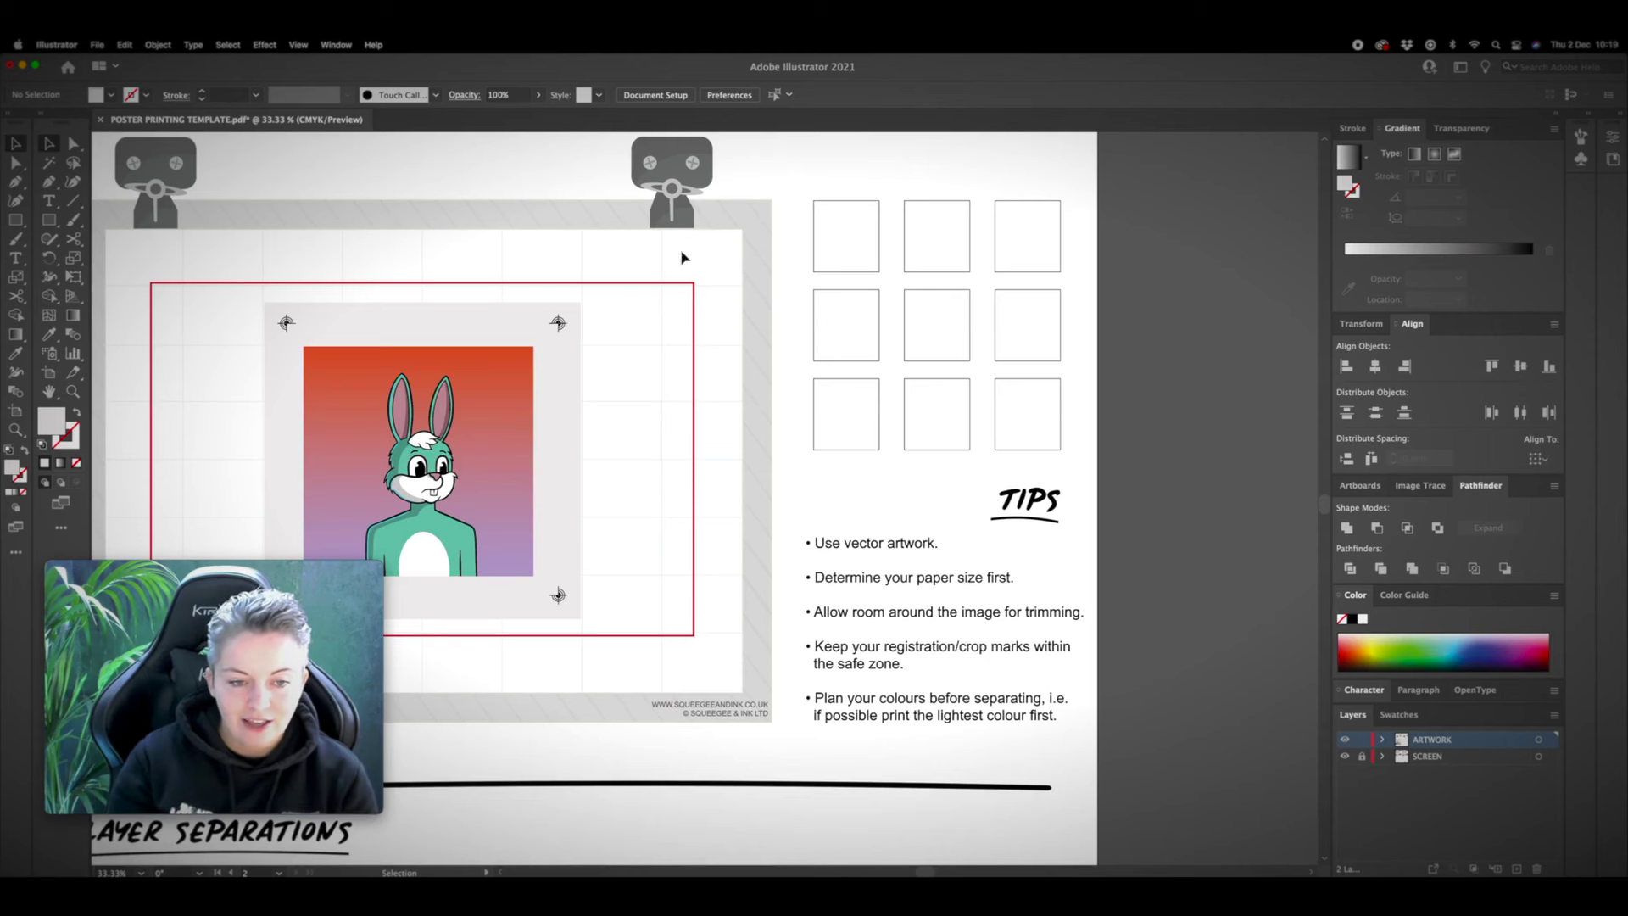
Step: Examine the rabbit artwork on its paper stock and the empty swatch boxes beside the screen frame
scroll(509, 484, "down", 2)
scroll(509, 484, "left", 2)
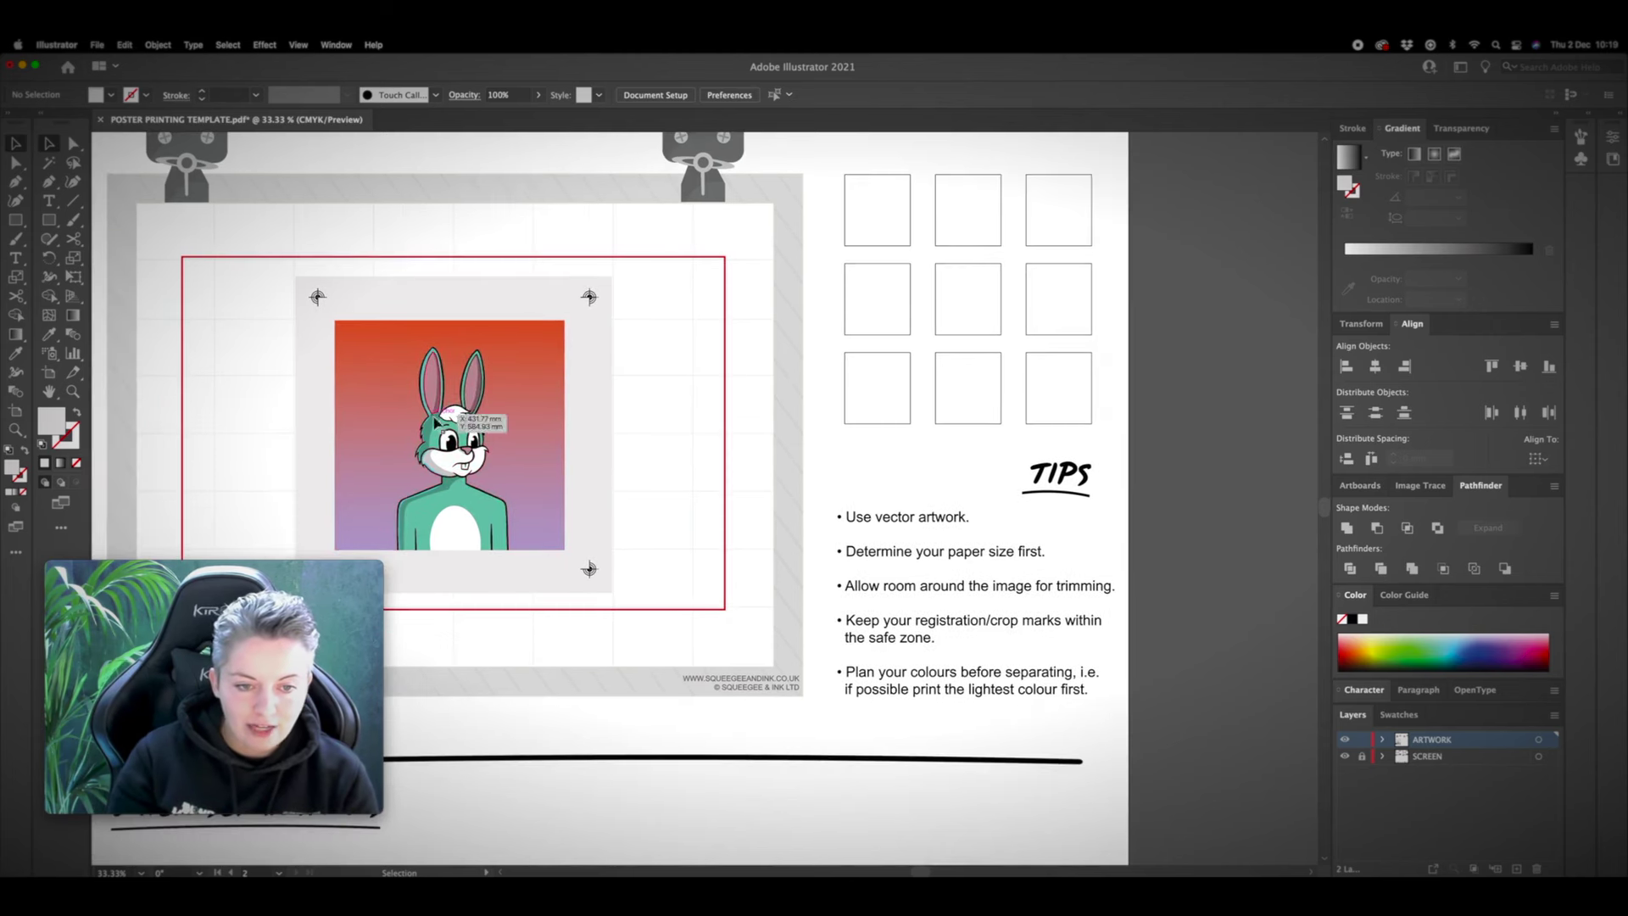
key("z")
left_click_drag(441, 383, 552, 408)
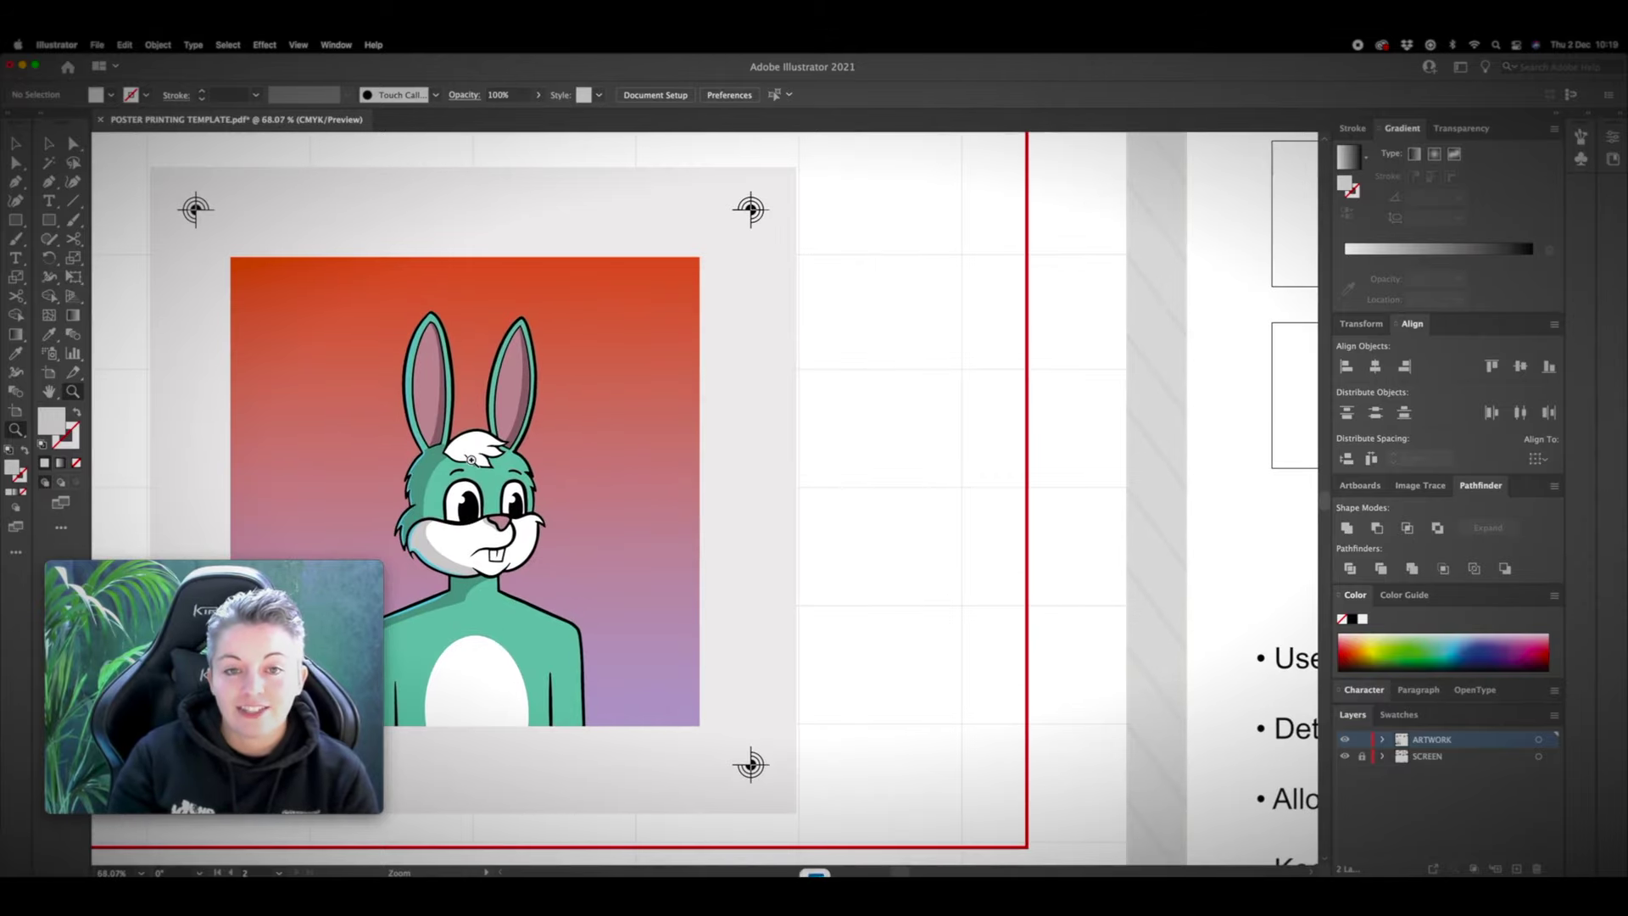
key("a")
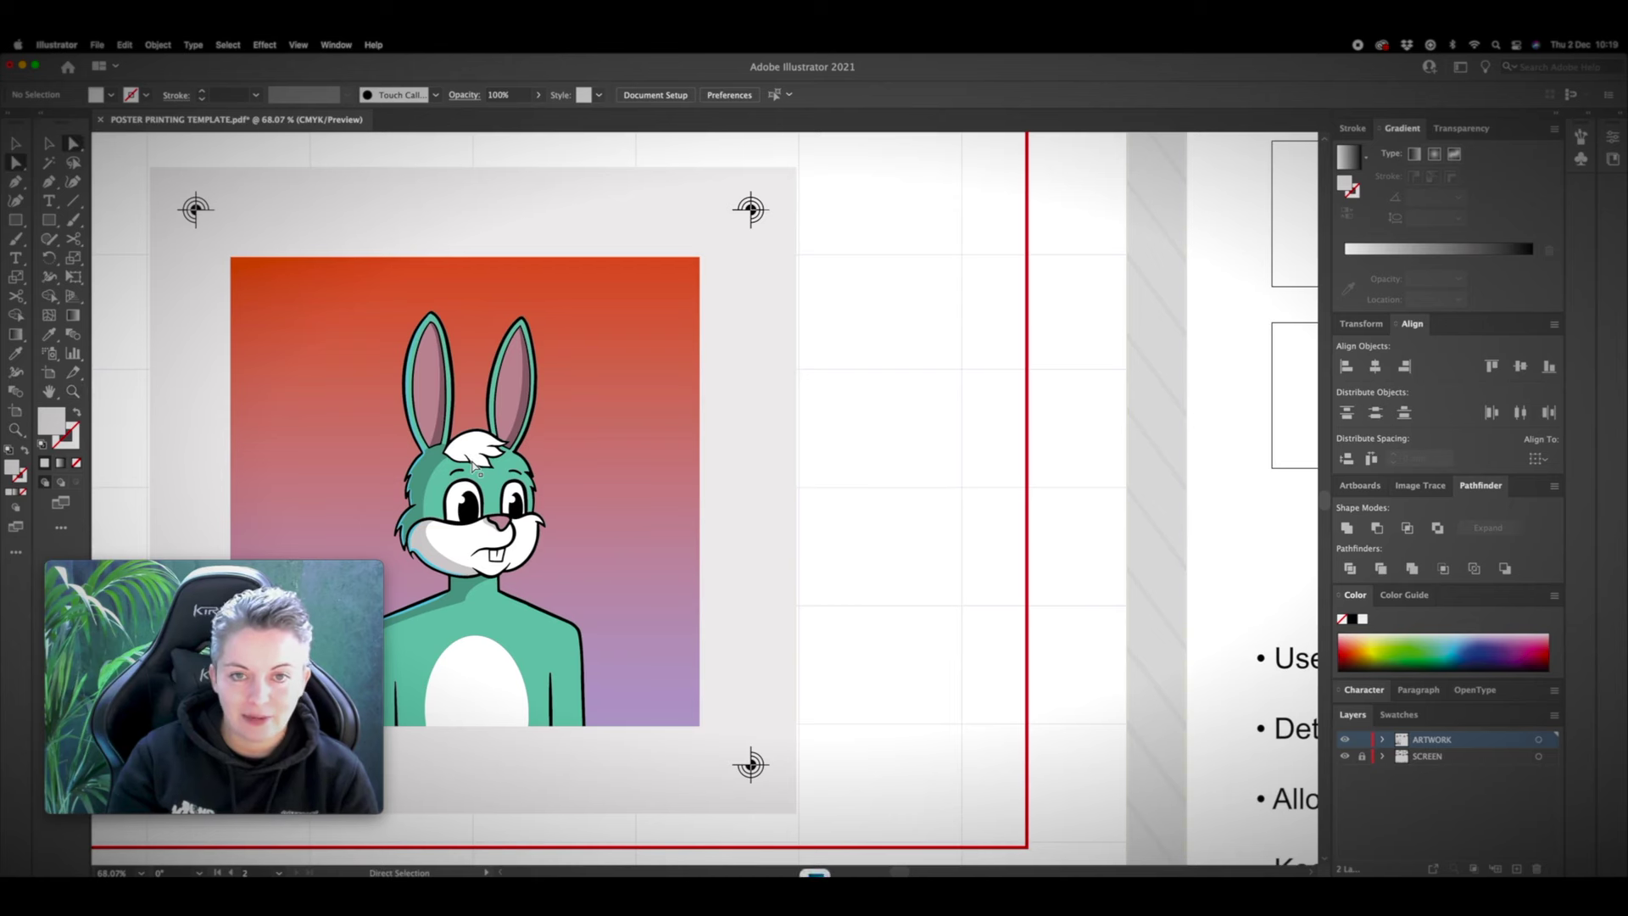
scroll(1196, 185, "right", 3)
scroll(1196, 185, "up", 2)
scroll(1195, 185, "right", 1)
scroll(1196, 185, "up", 1)
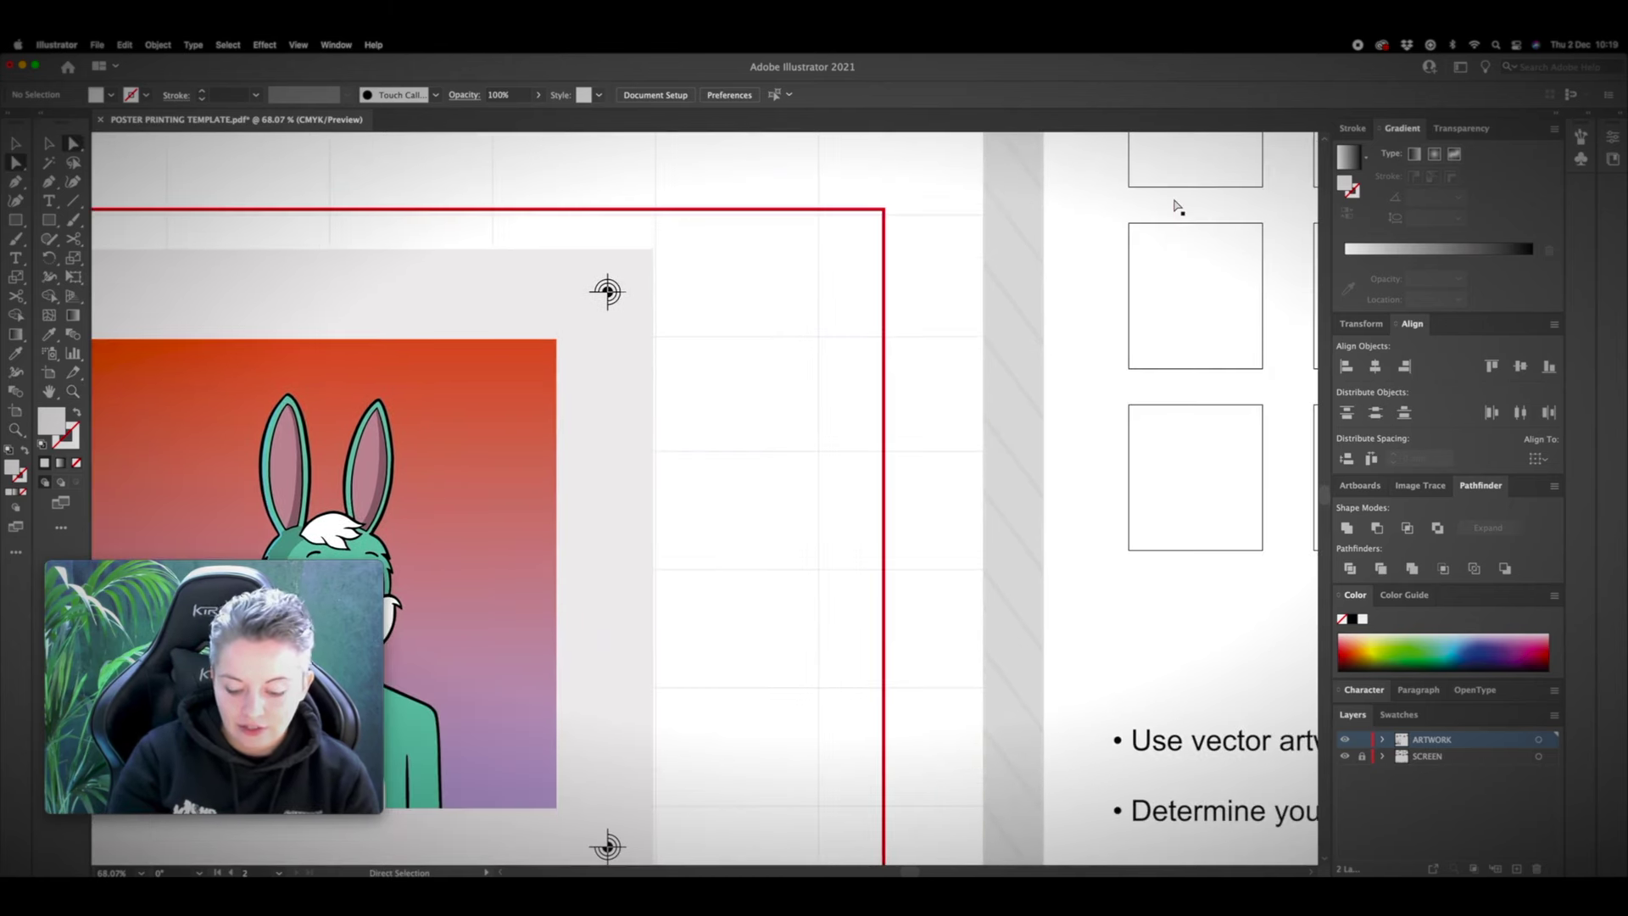
scroll(1175, 206, "left", 3)
scroll(1175, 206, "up", 2)
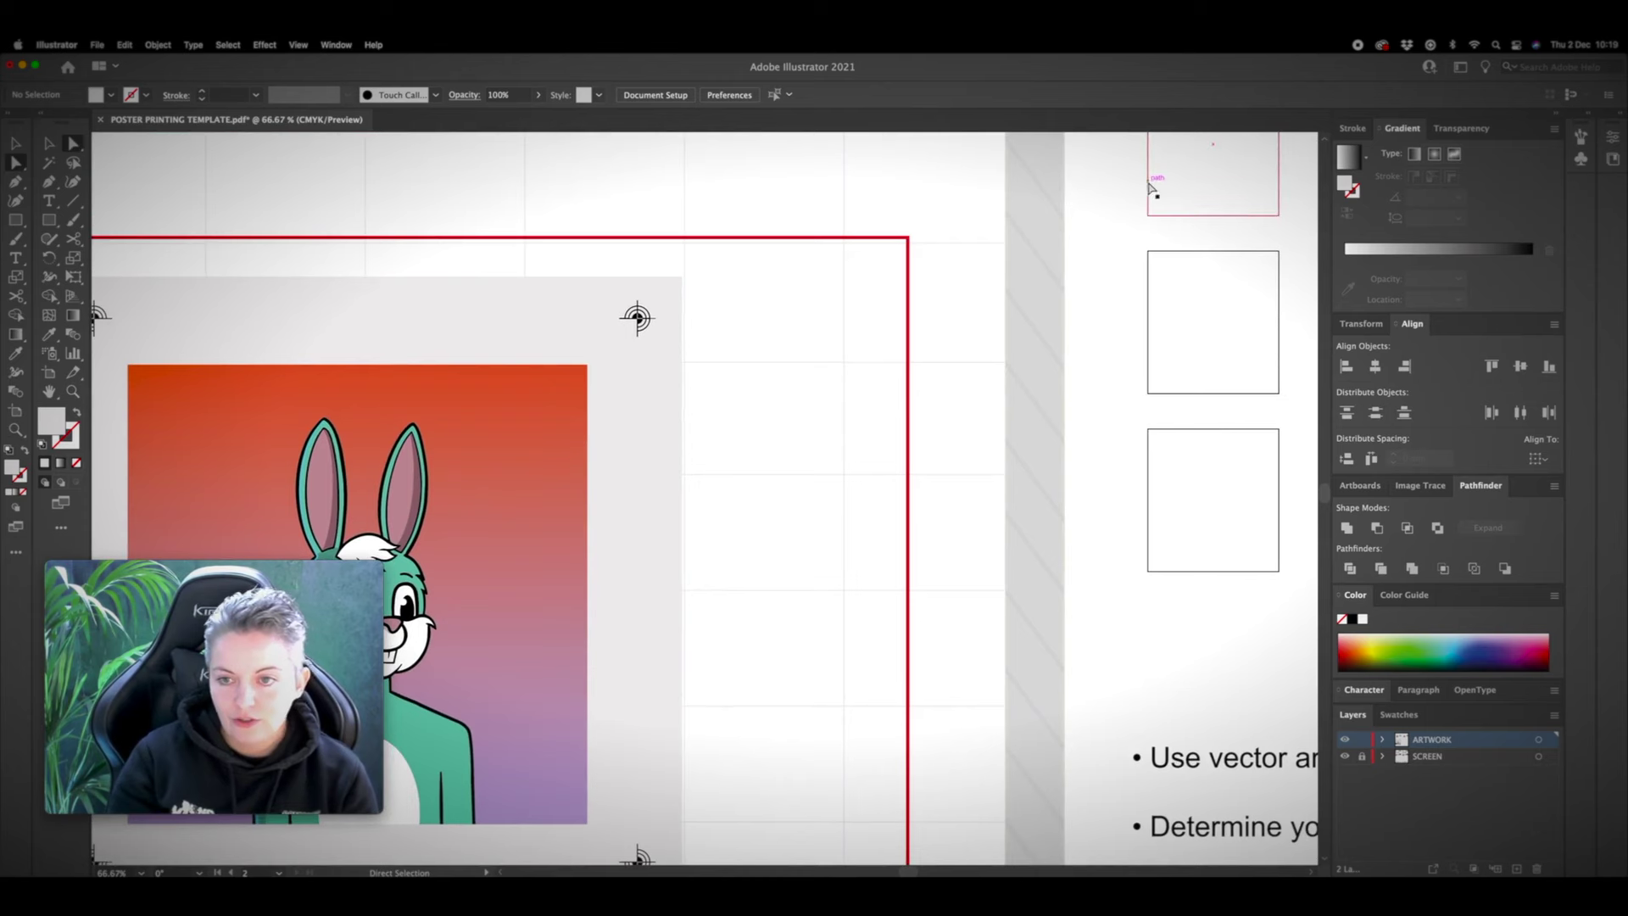
Step: Fill the first swatch box in the top row with the pink sampled from the rabbit's inner ear, then deselect it
key("ctrl+minus")
key("ctrl+minus")
left_click(960, 320)
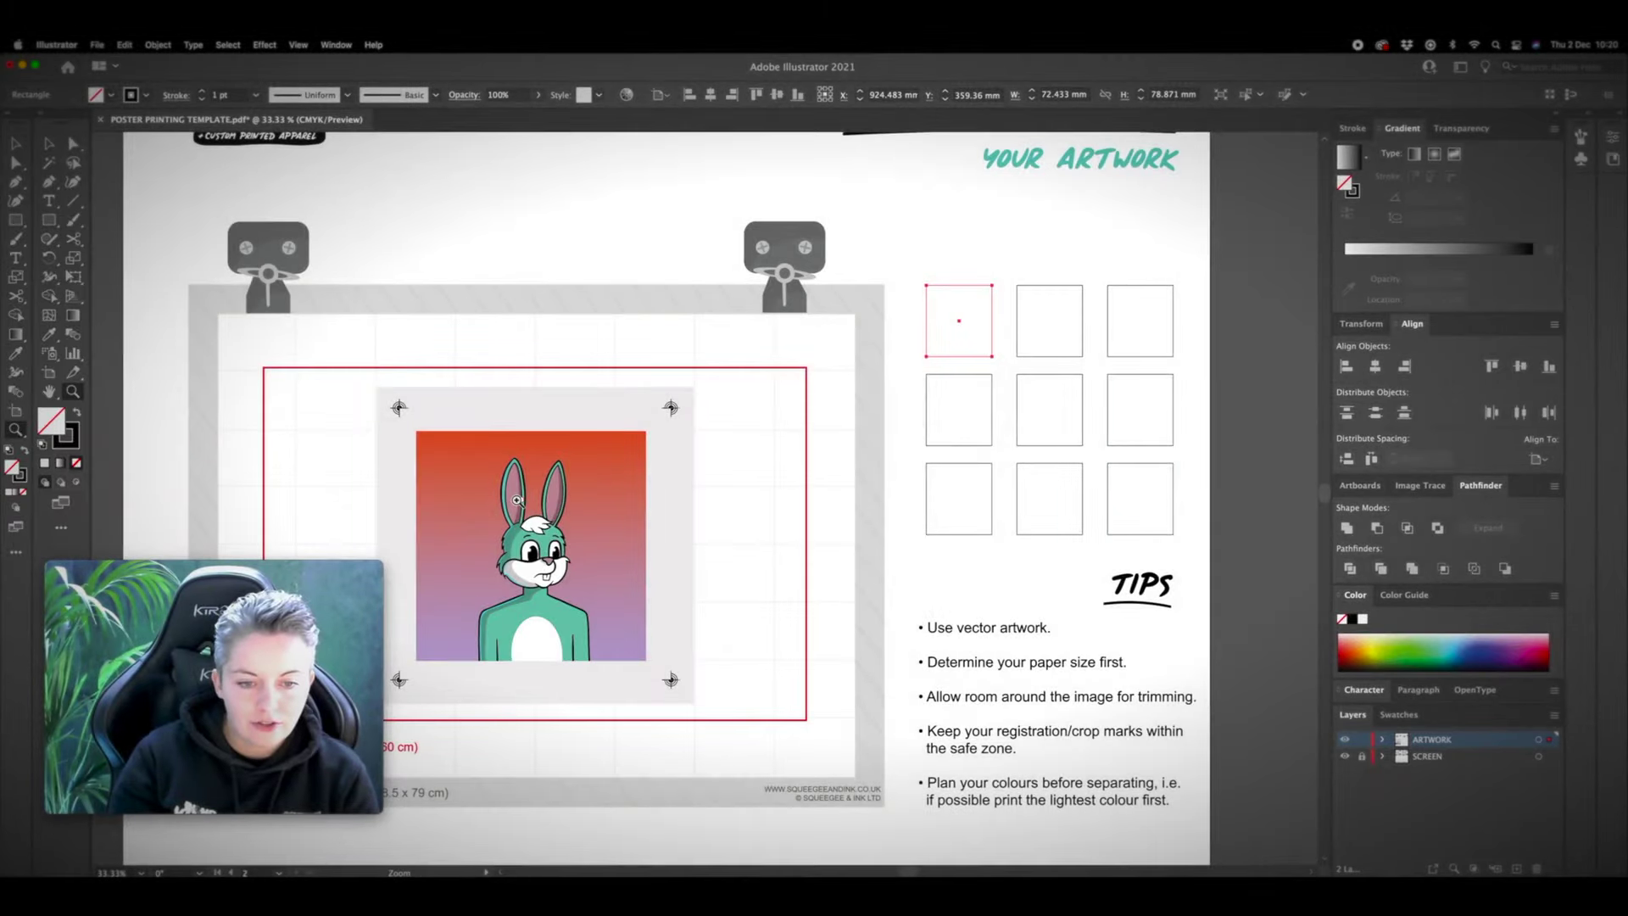
left_click_drag(518, 501, 649, 577)
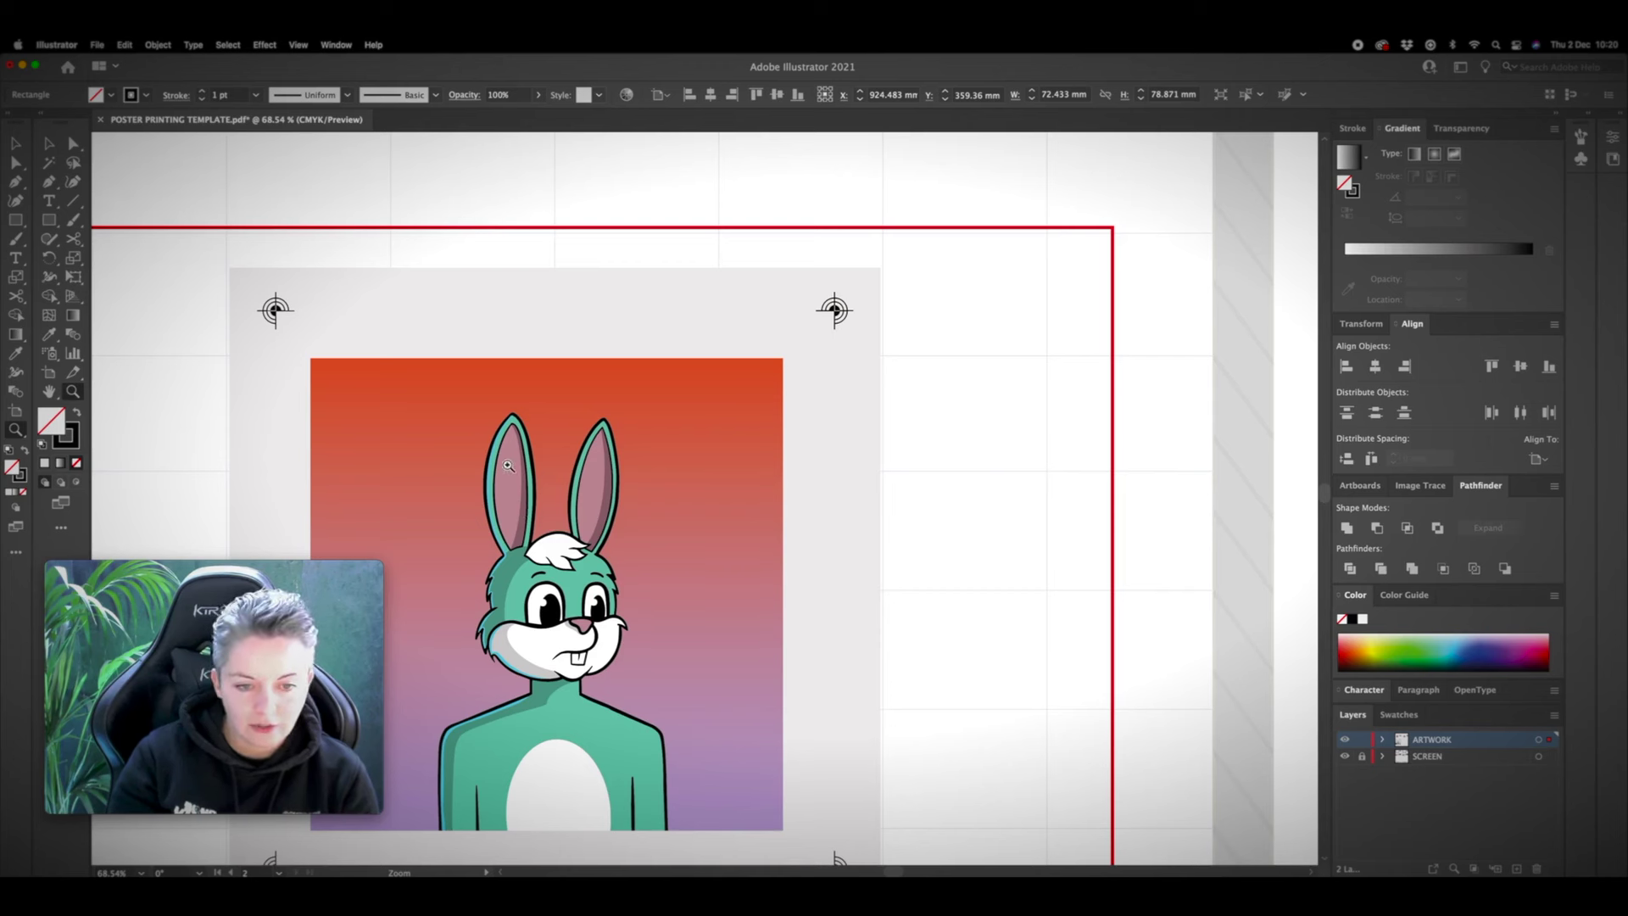
key("i")
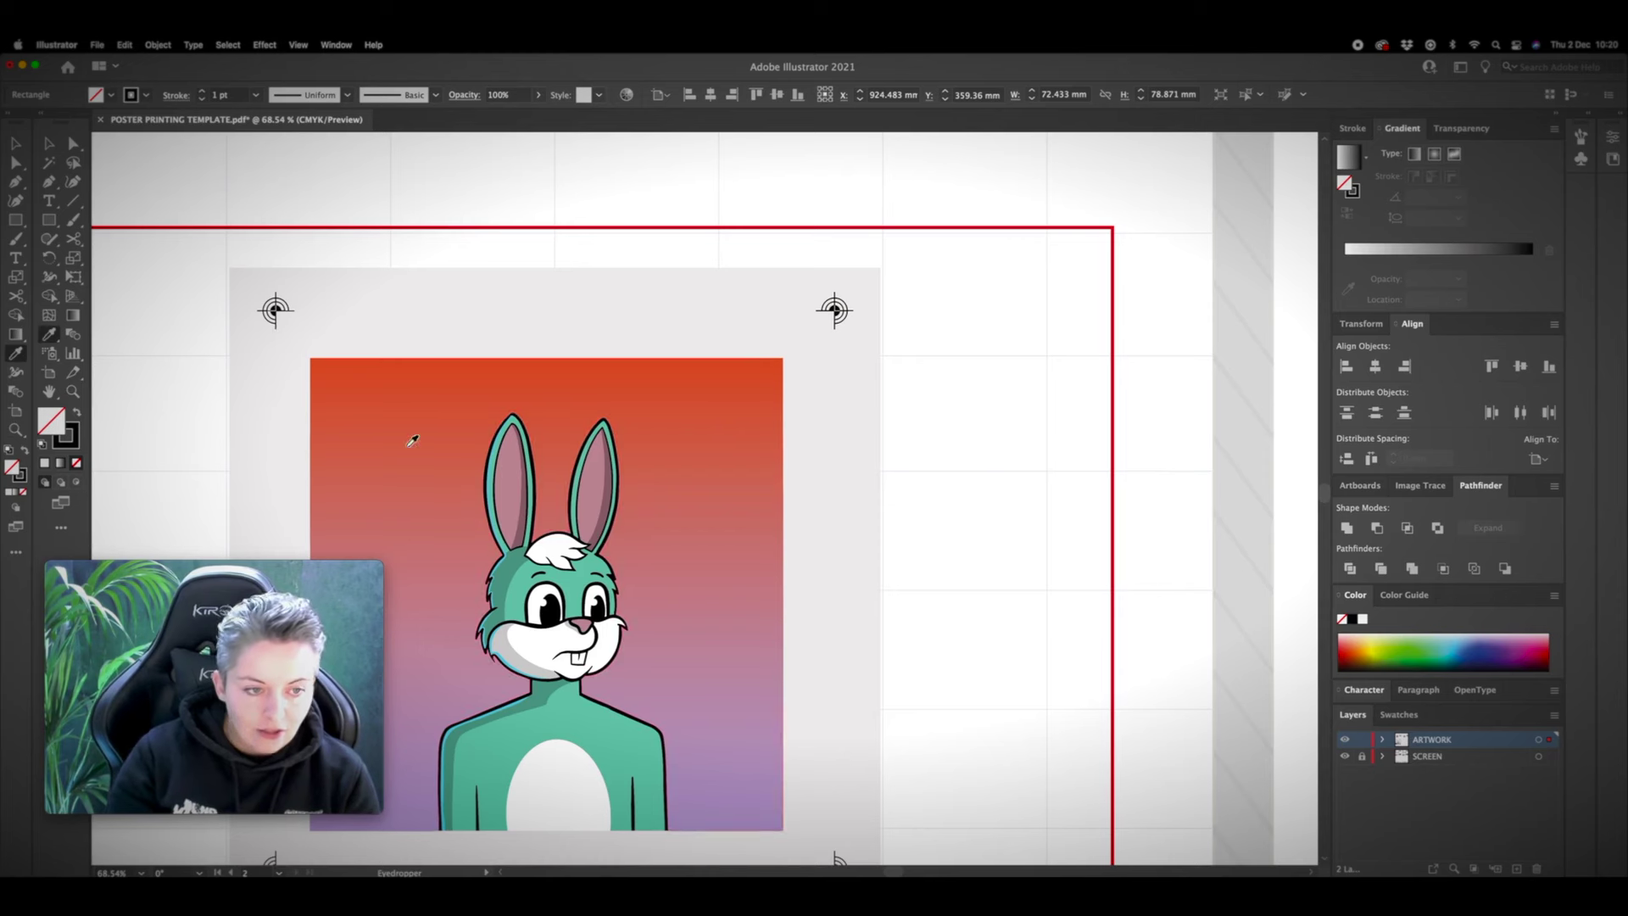
left_click(512, 475)
scroll(512, 476, "right", 5)
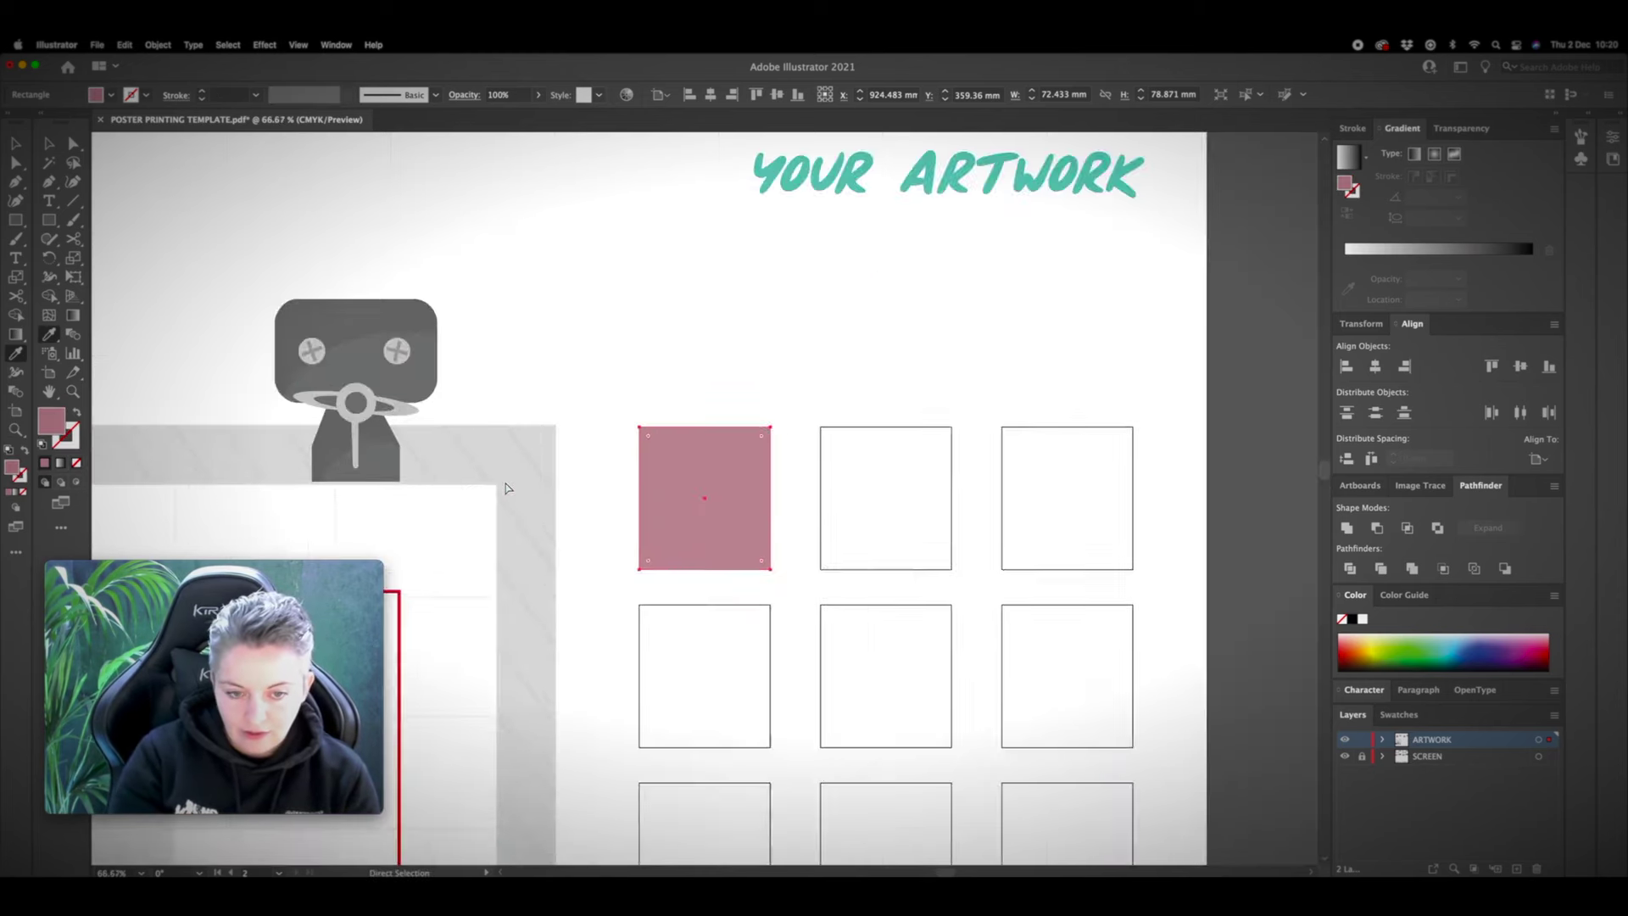
key("super+minus")
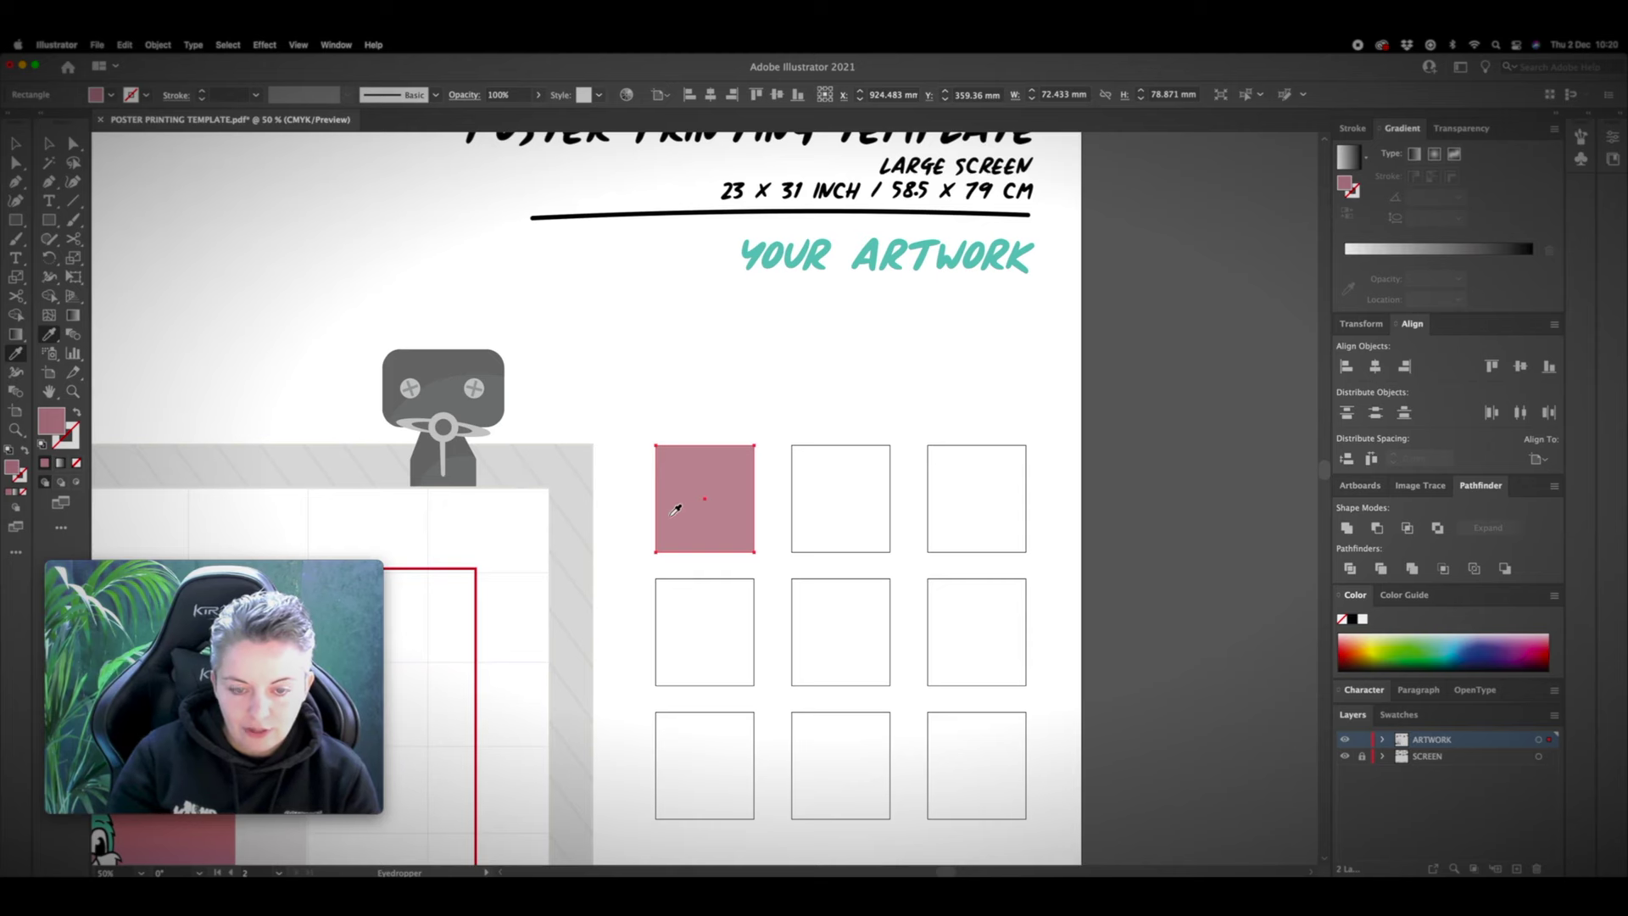
scroll(676, 506, "down", 5)
scroll(675, 506, "left", 5)
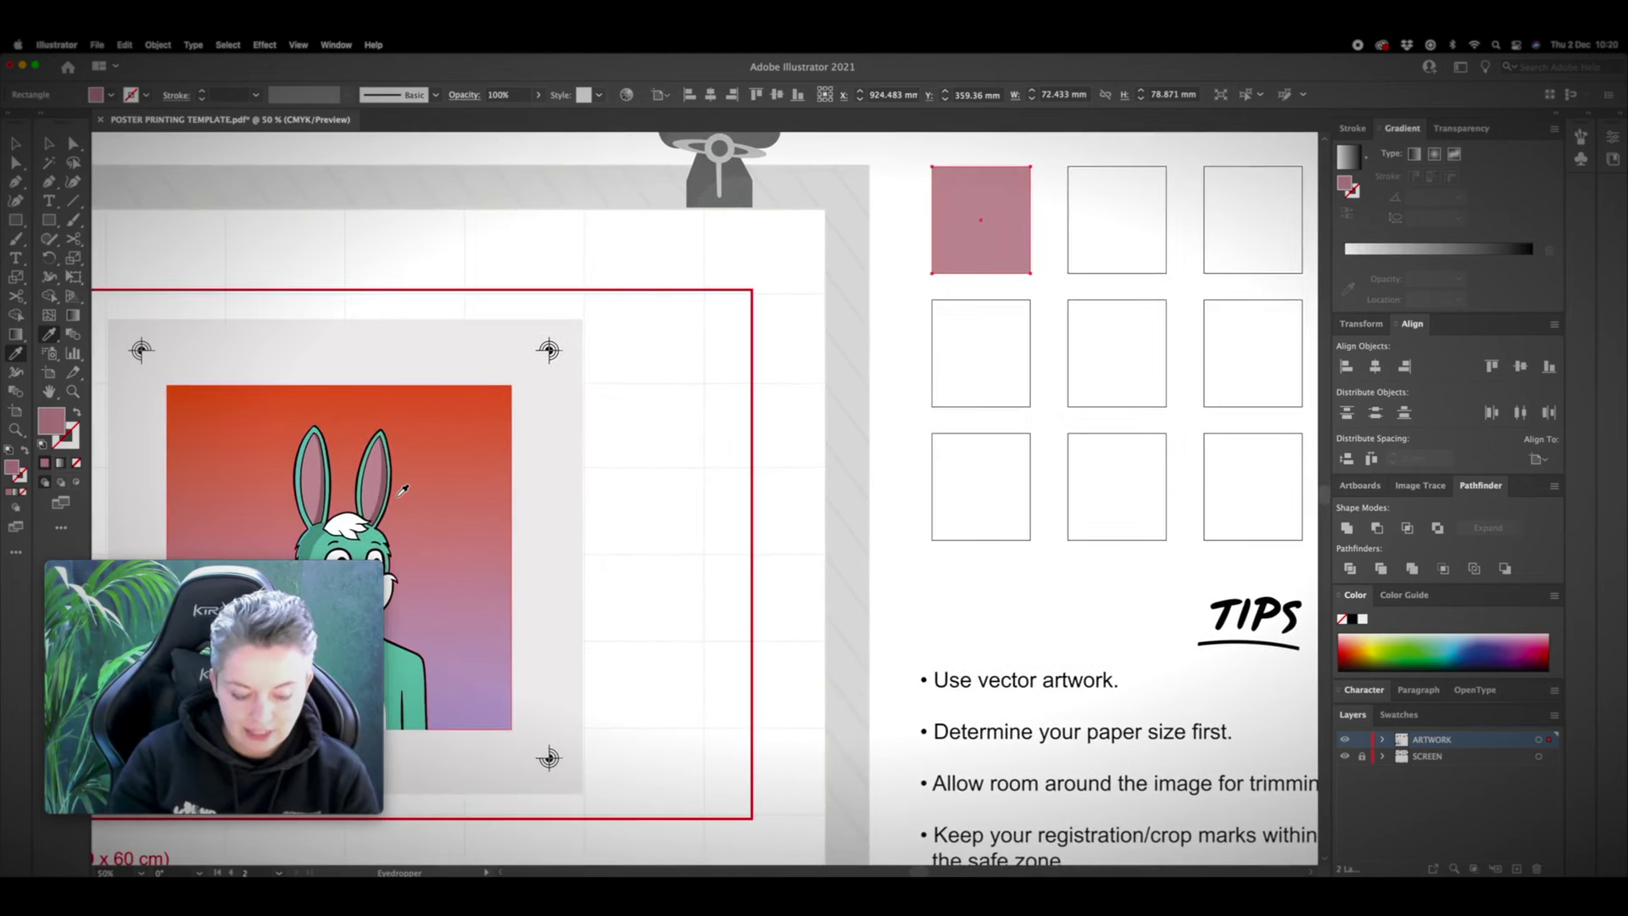
key("v")
left_click(885, 506)
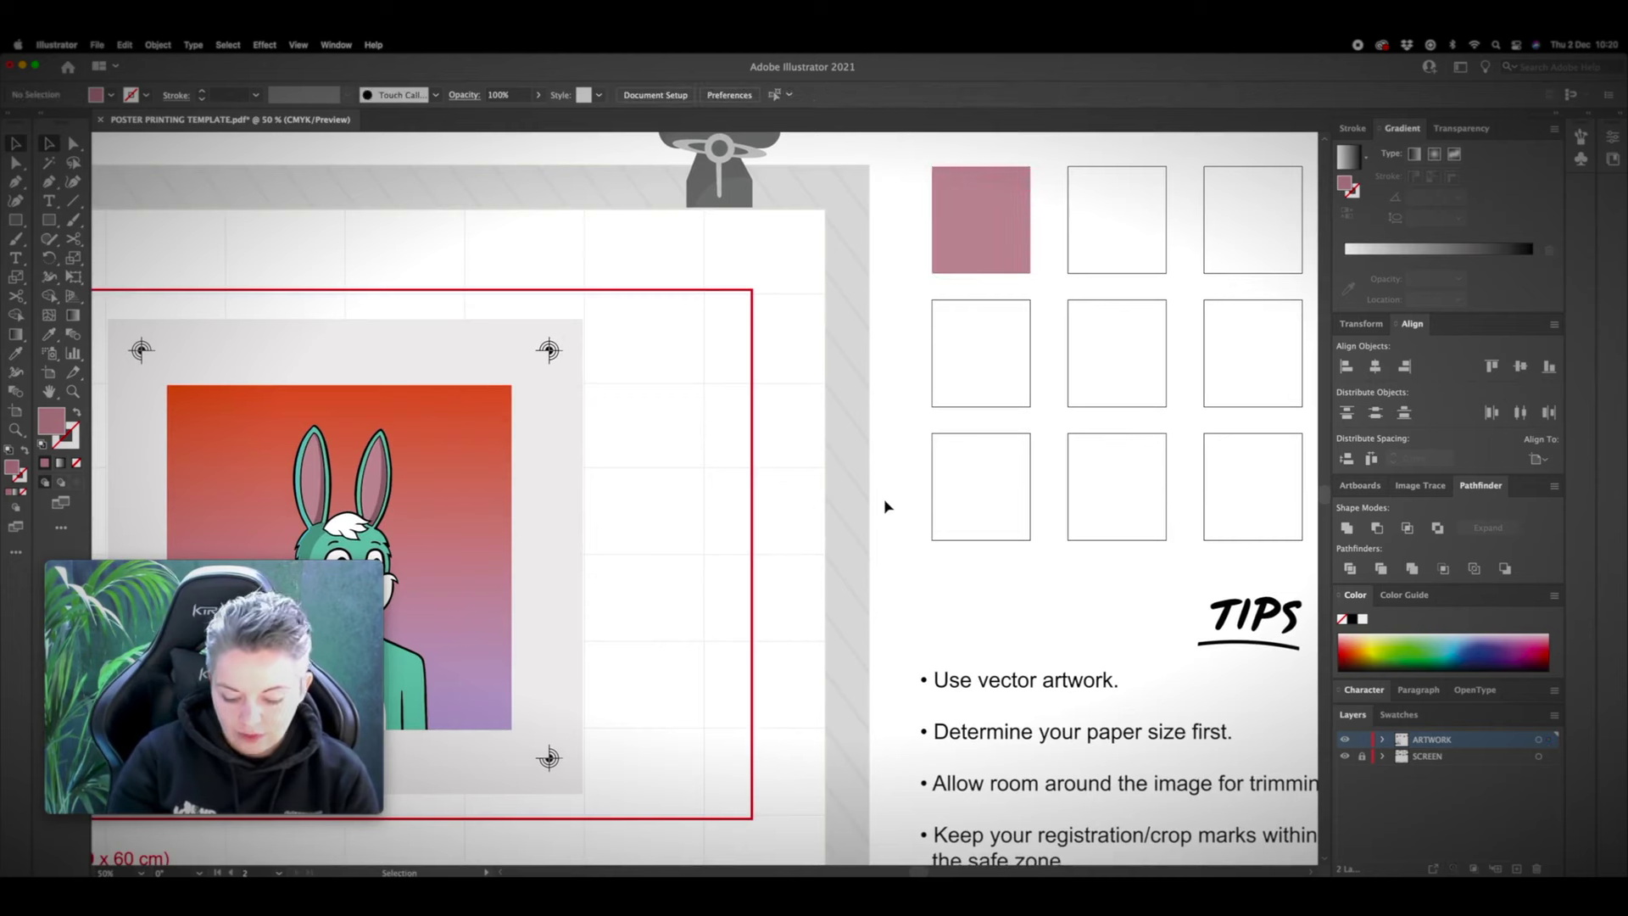
Step: Fill the second swatch box in the top row with the grey sampled from the artwork, and deselect it
key("ctrl+minus")
key("ctrl+minus")
key("ctrl+minus")
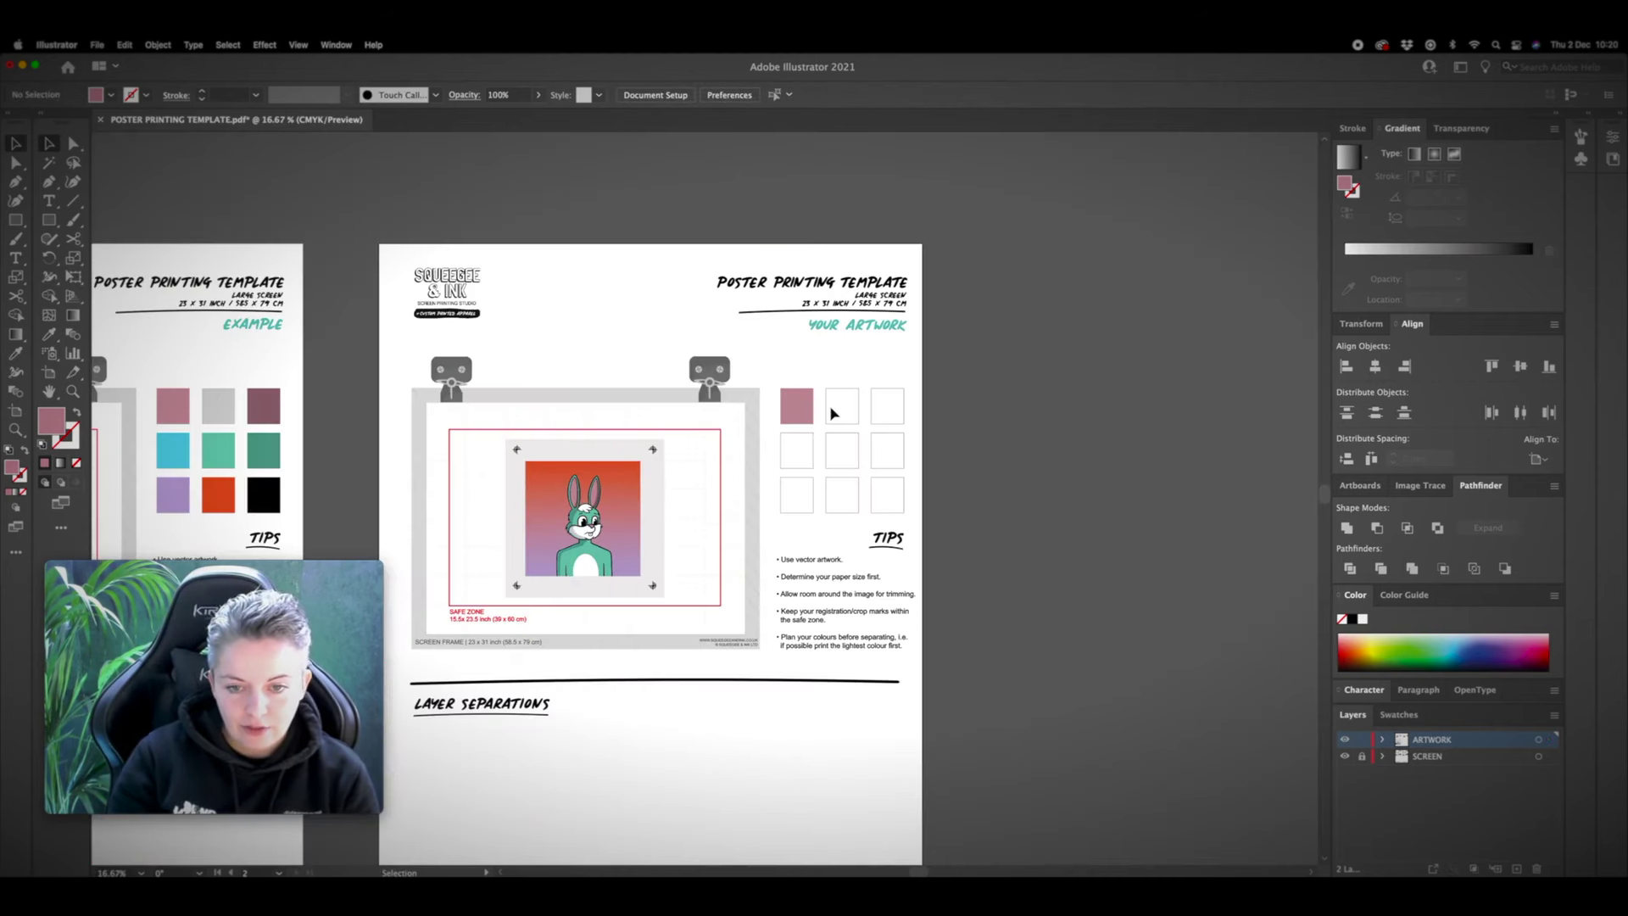
left_click(829, 410)
key("z")
left_click_drag(585, 522, 780, 605)
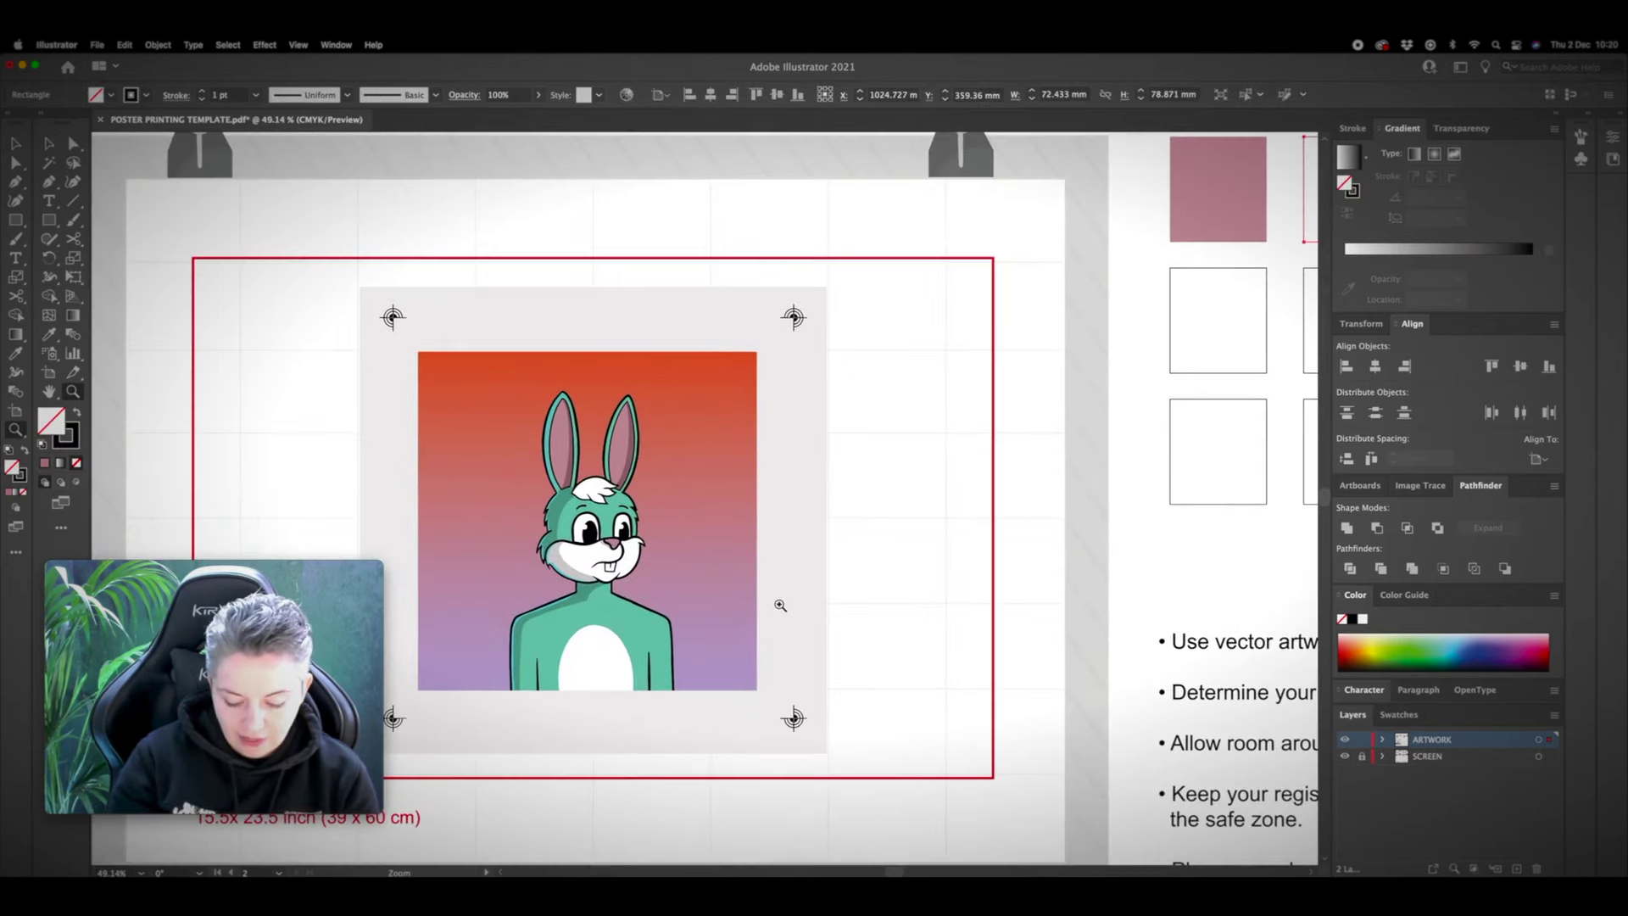
key("i")
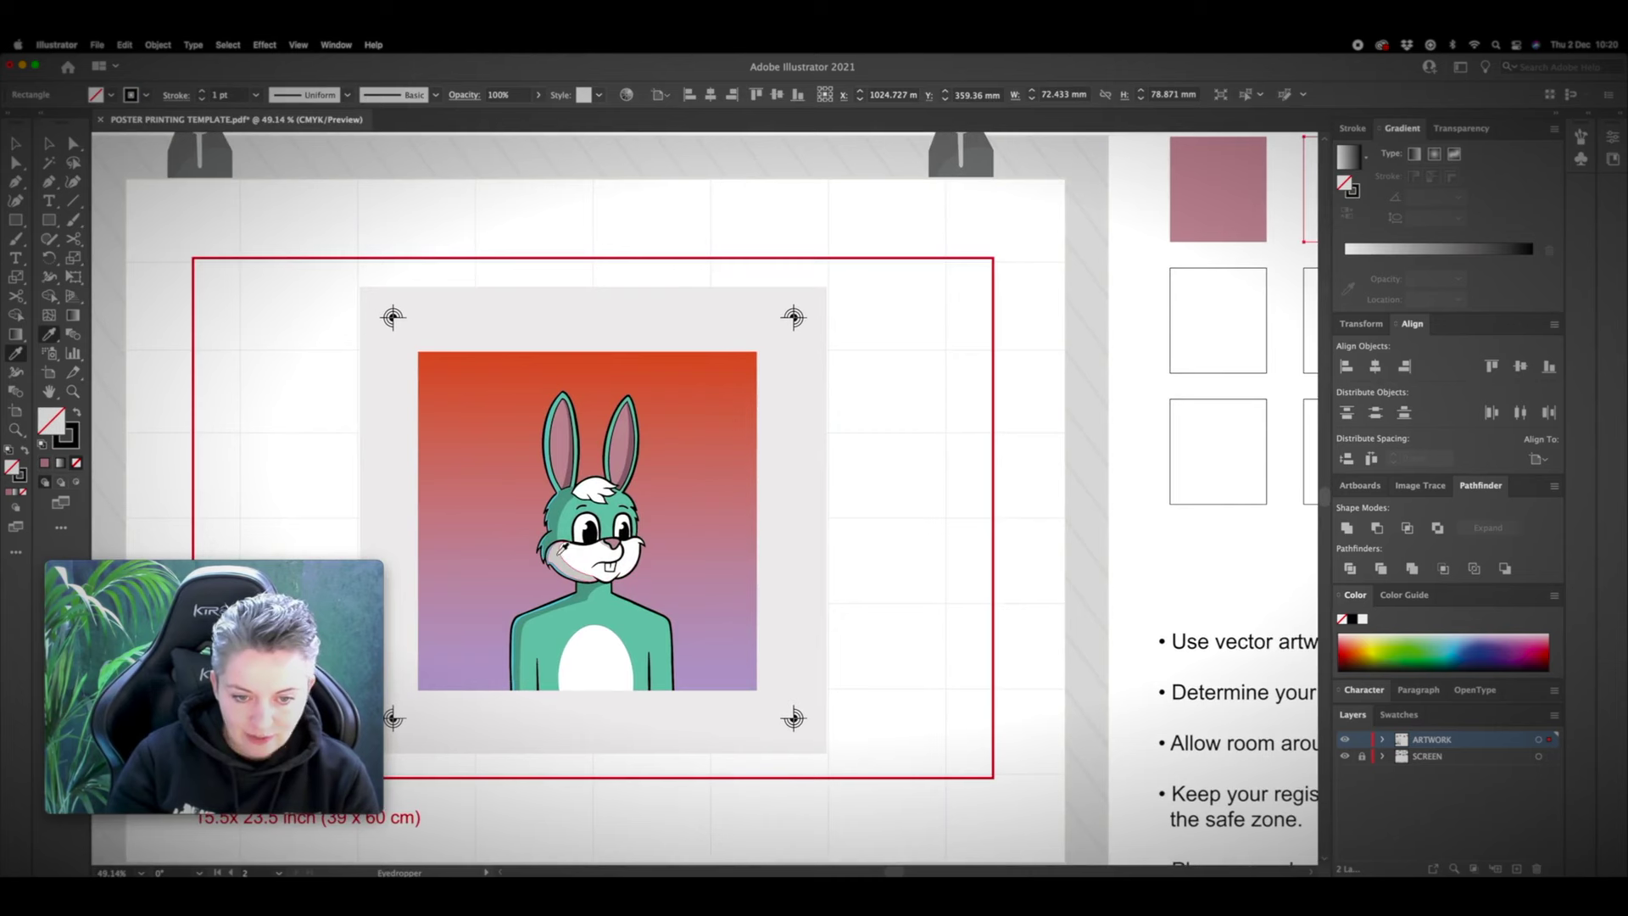
left_click(806, 509)
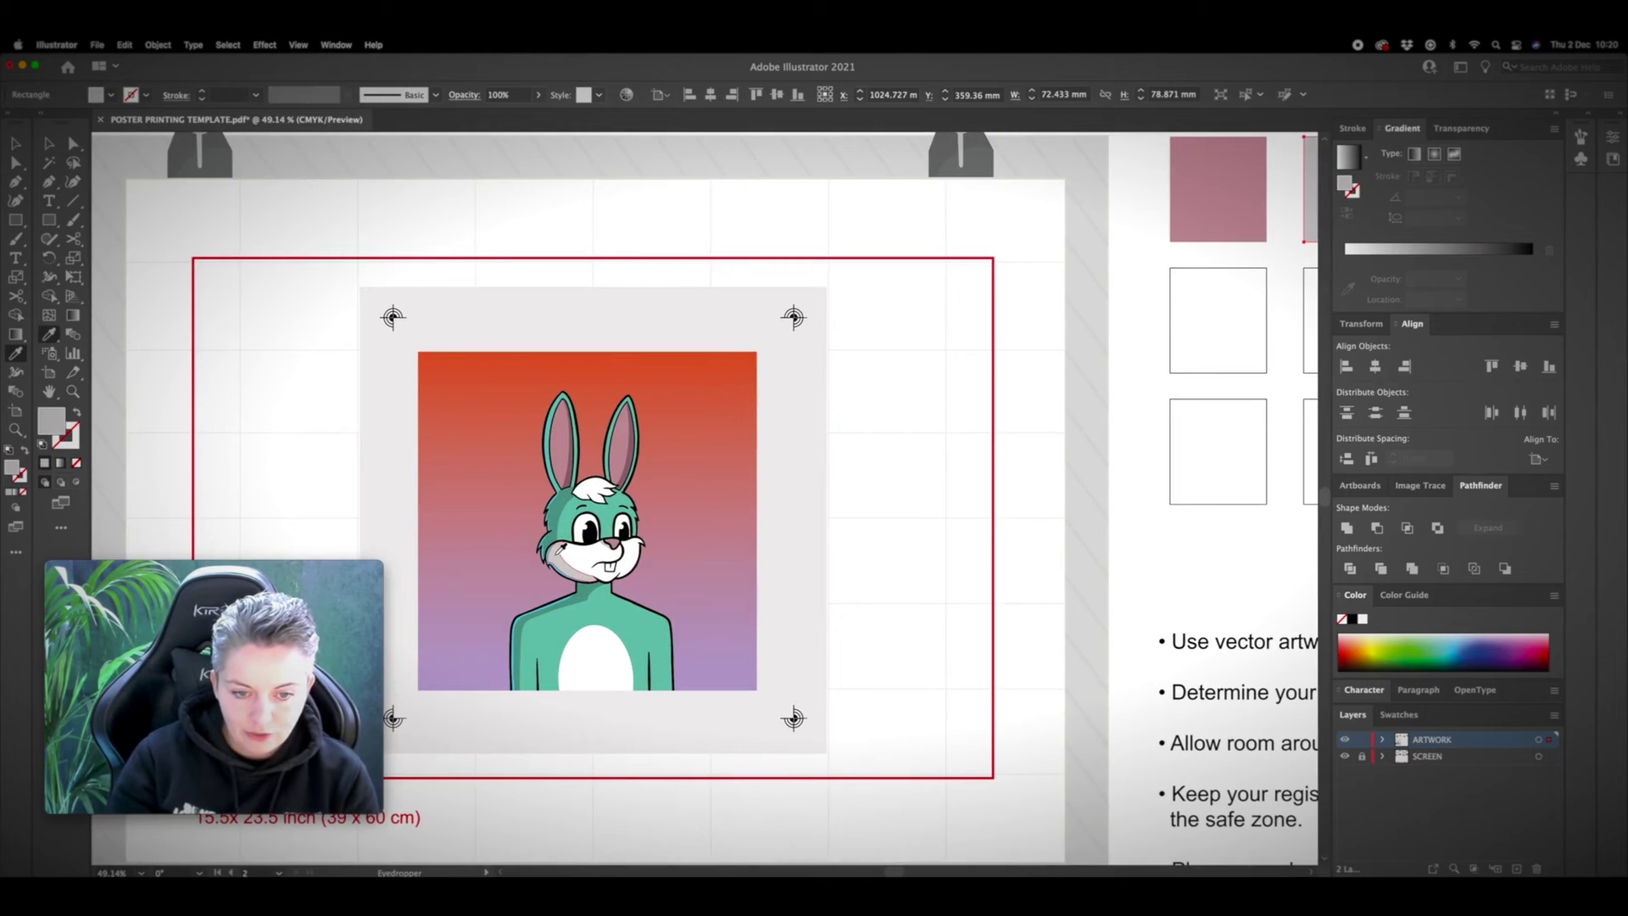
key("v")
left_click(836, 584)
Step: Fill the third swatch box in the top row with the dark mauve sampled from the inner ear's shading
scroll(836, 584, "right", 10)
scroll(835, 584, "up", 2)
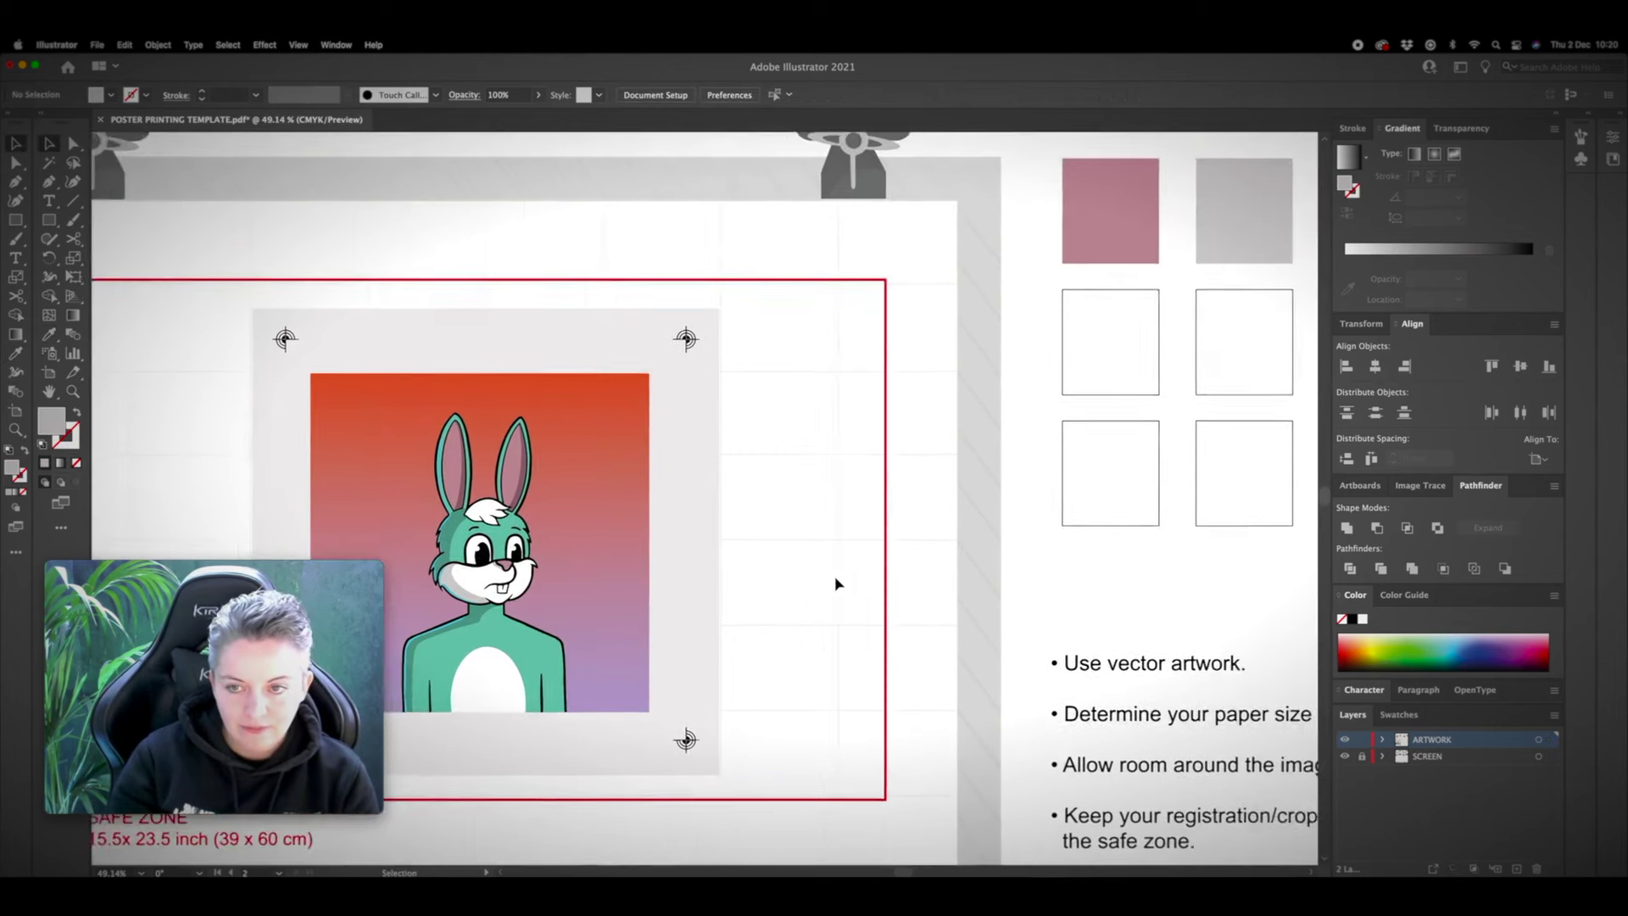
left_click(1179, 214)
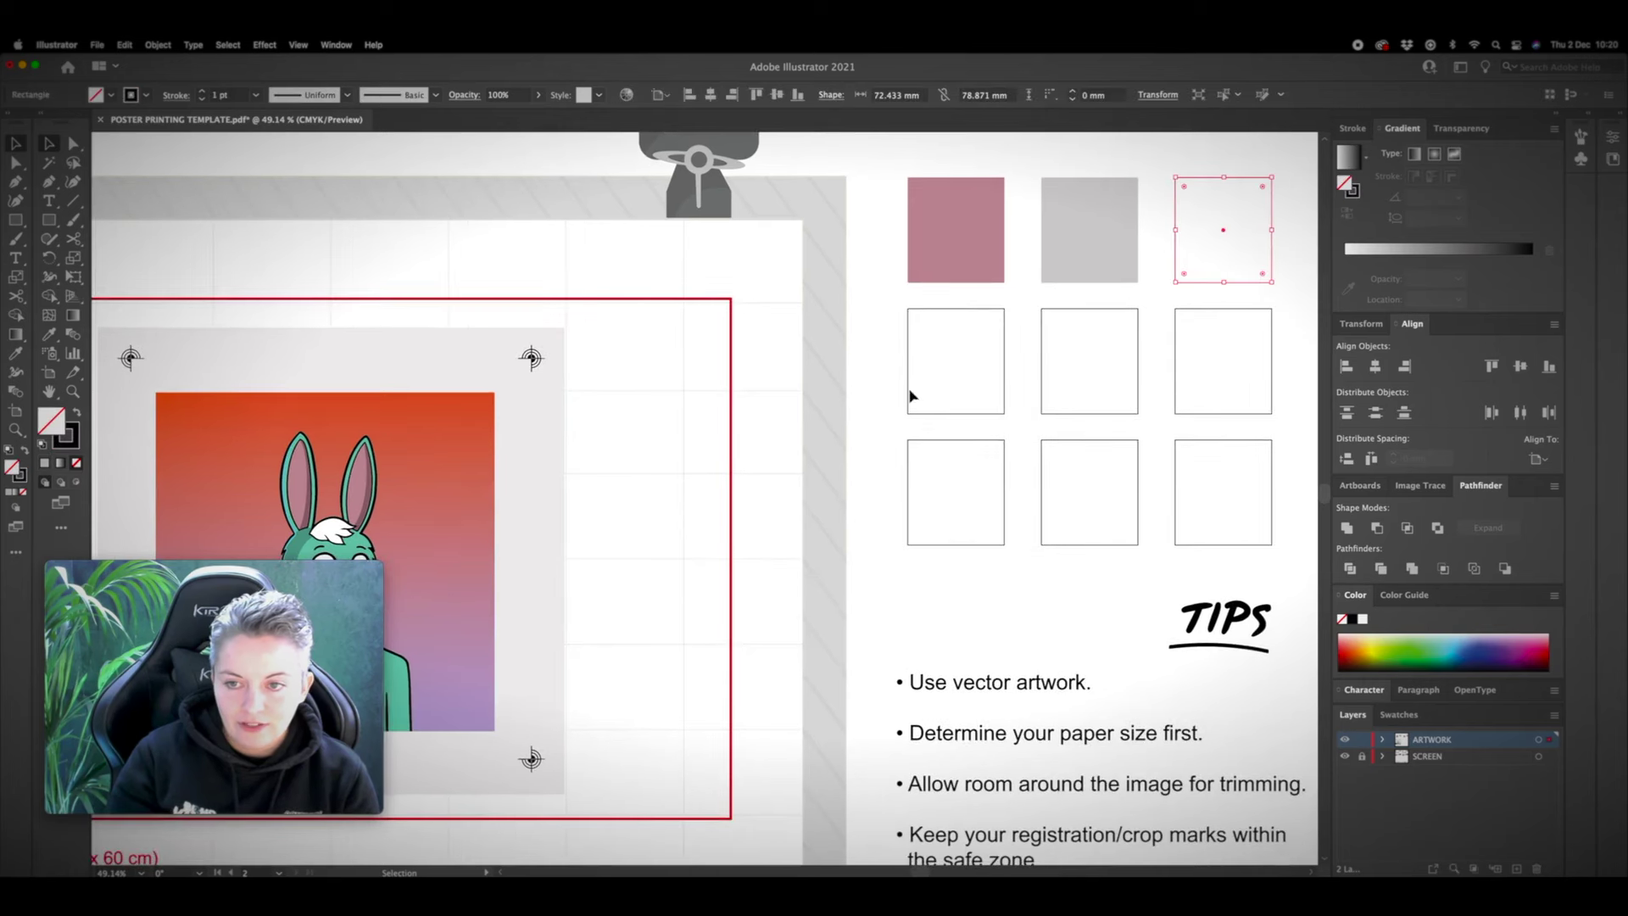
scroll(821, 450, "left", 5)
scroll(821, 451, "down", 1)
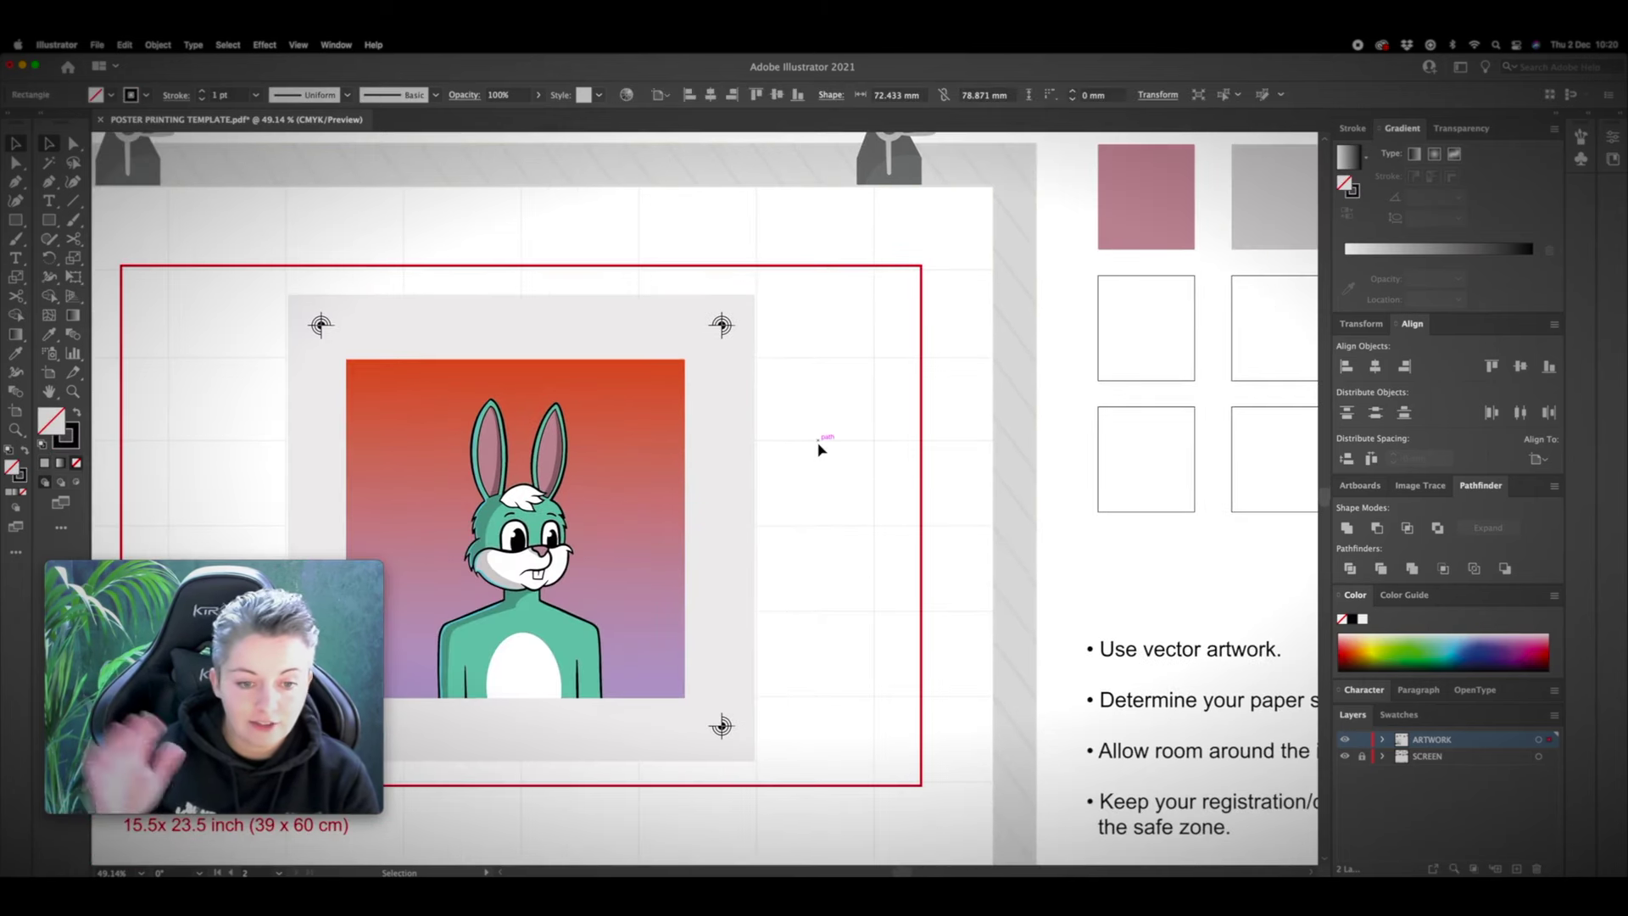
scroll(776, 492, "right", 3)
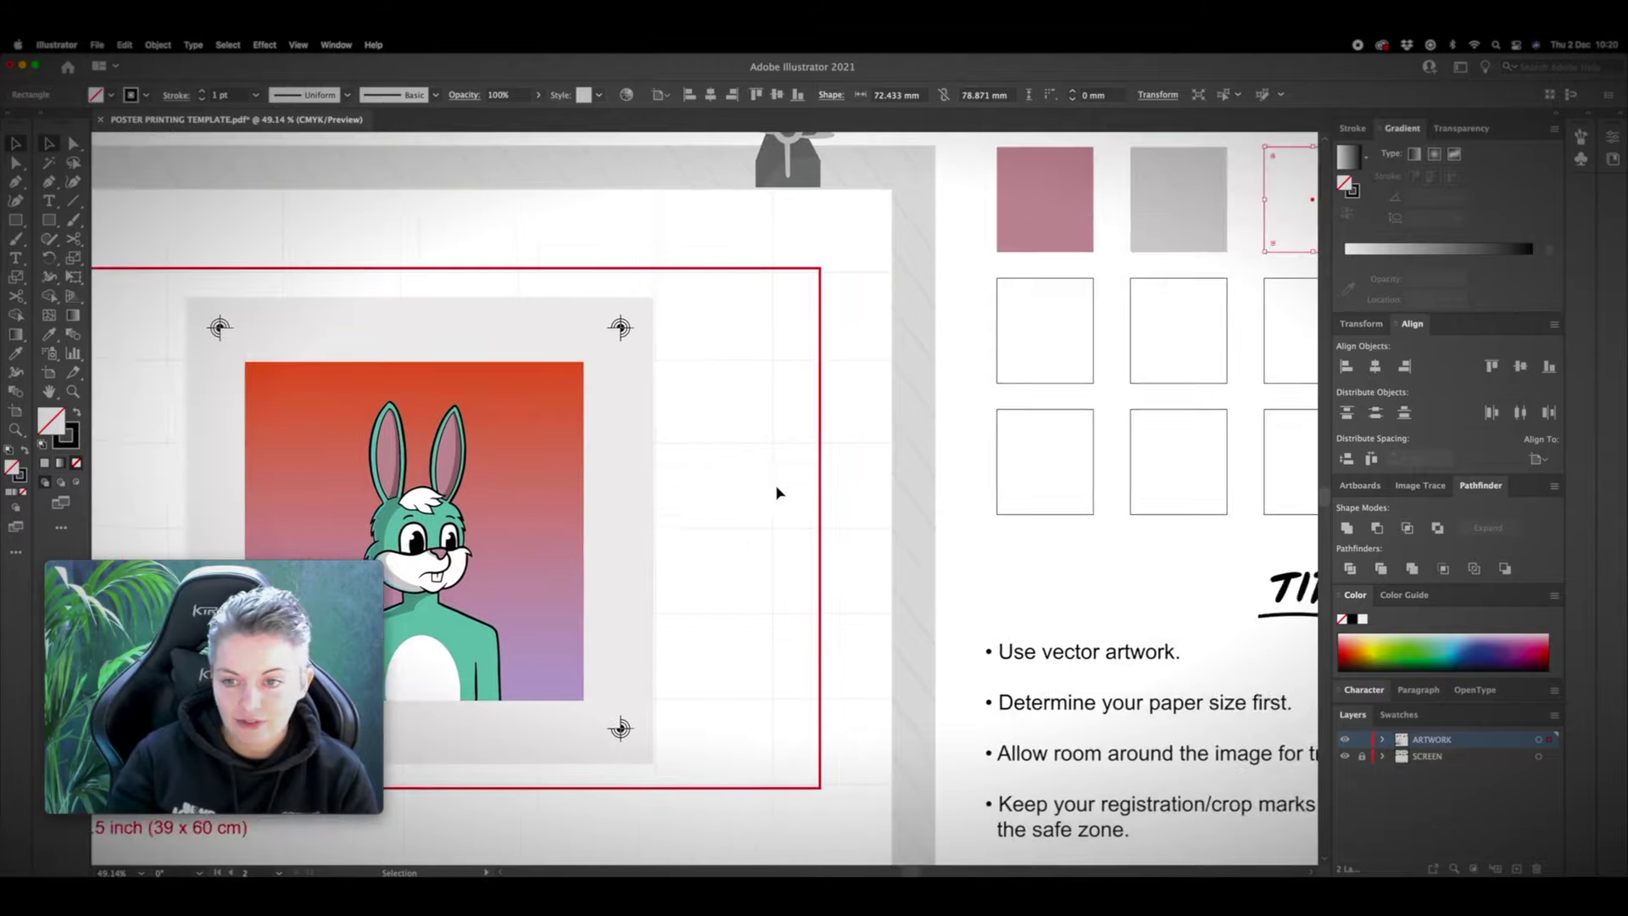
scroll(776, 492, "left", 6)
key("ctrl+minus")
key("ctrl+minus")
scroll(776, 490, "left", 5)
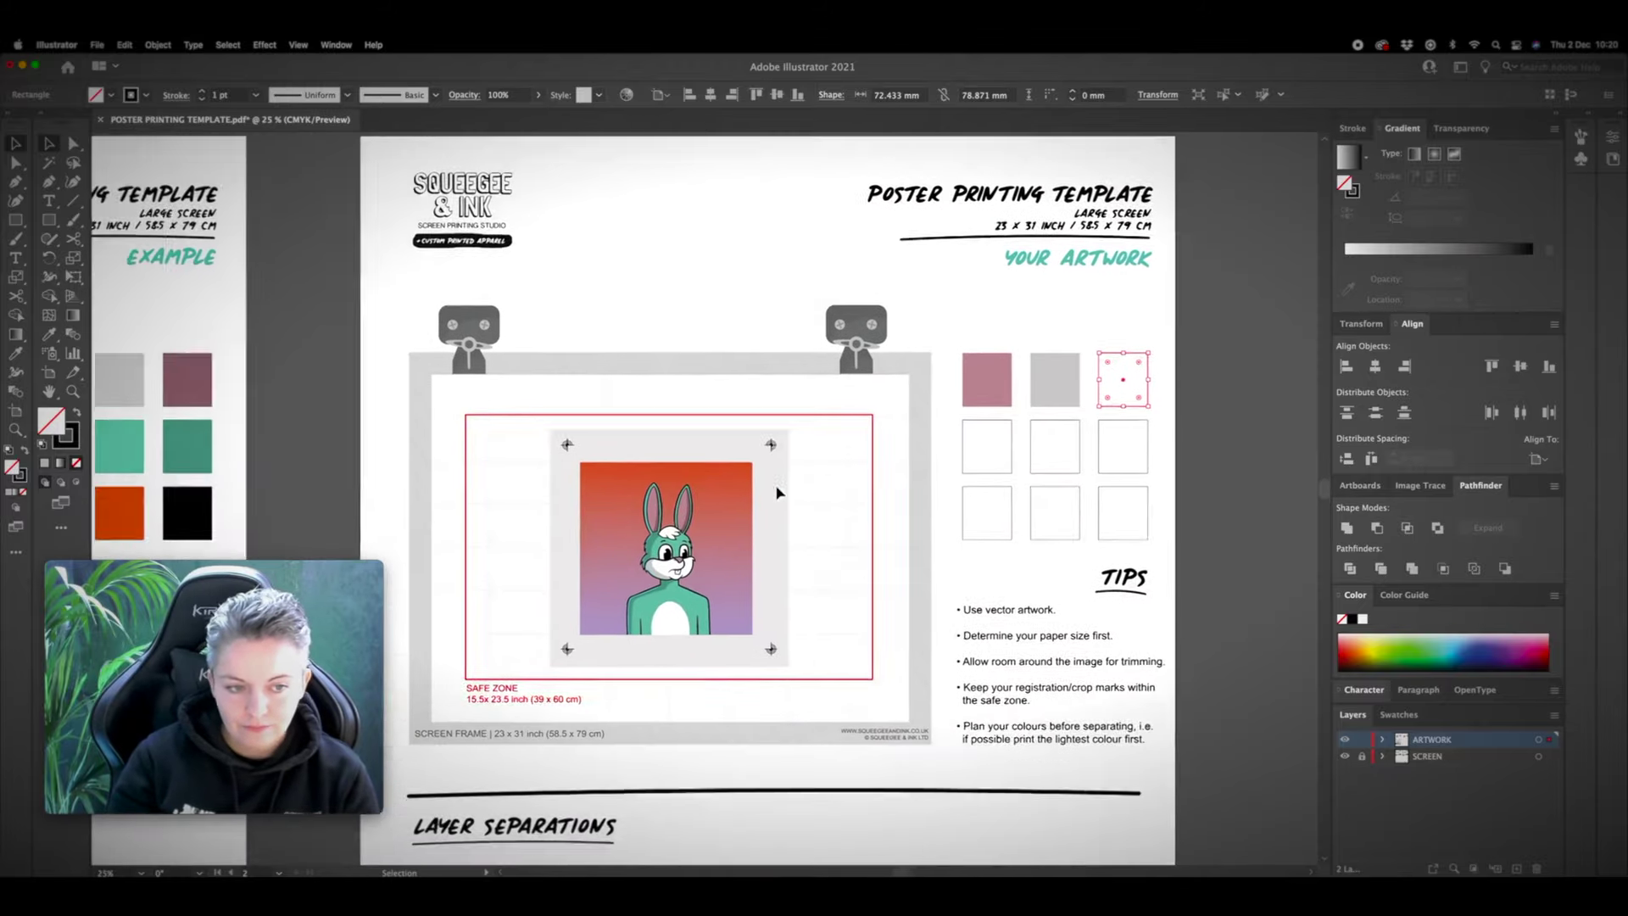
key("z")
left_click_drag(848, 552, 963, 607)
key("i")
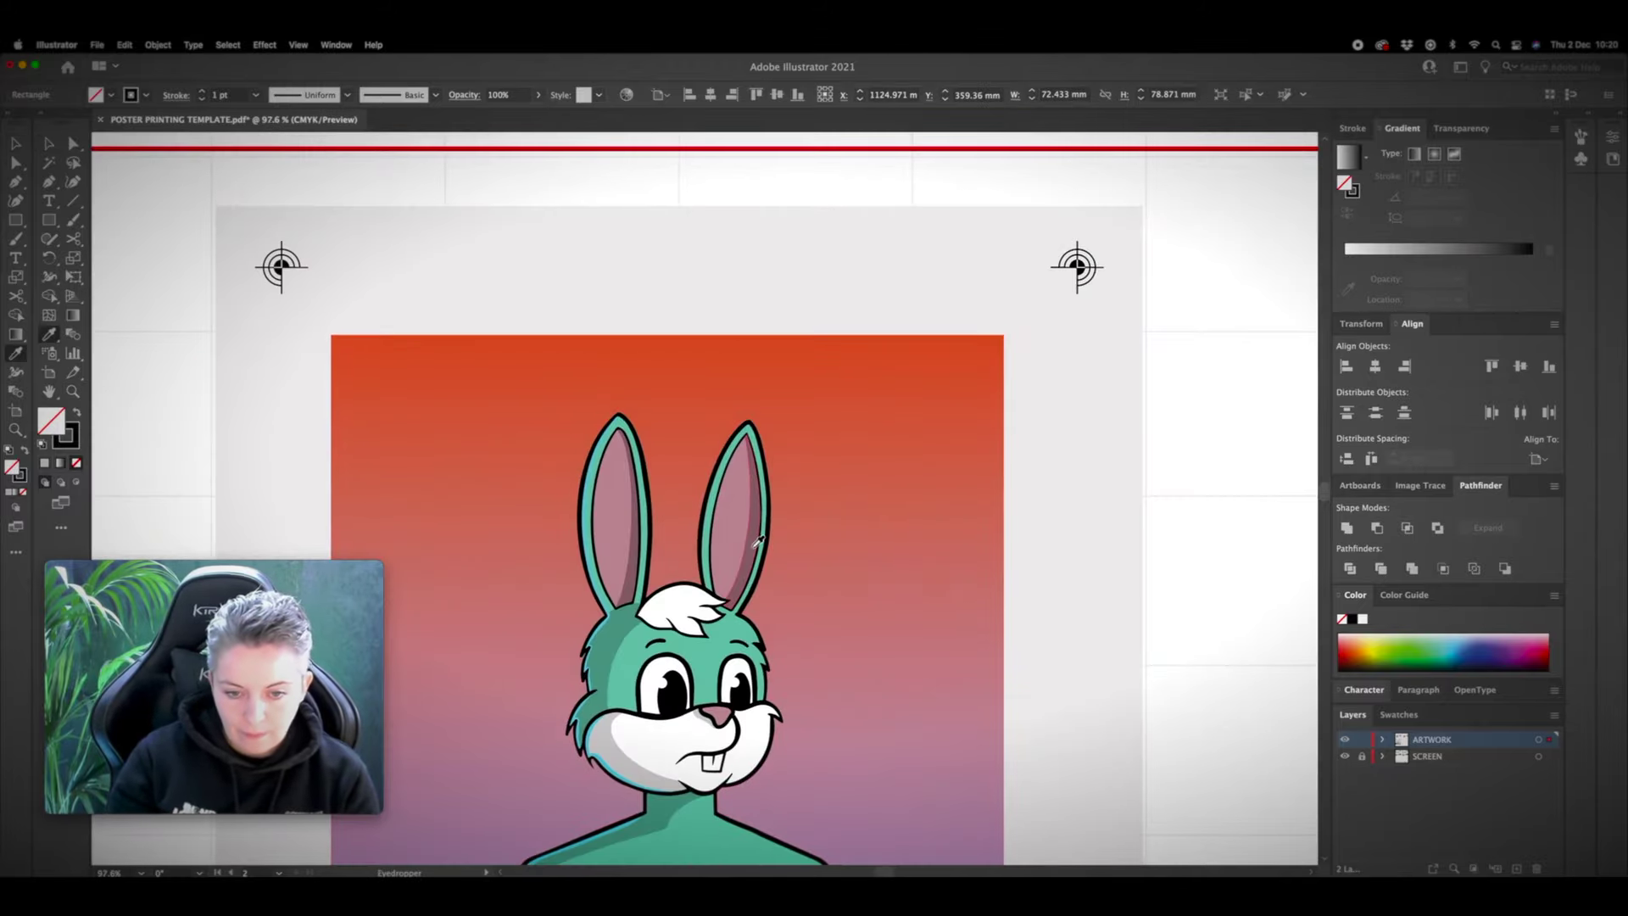
left_click(754, 547)
key("ctrl+minus")
key("ctrl+minus")
scroll(758, 540, "left", 4)
scroll(758, 540, "down", 2)
scroll(758, 540, "down", 3)
scroll(758, 541, "left", 2)
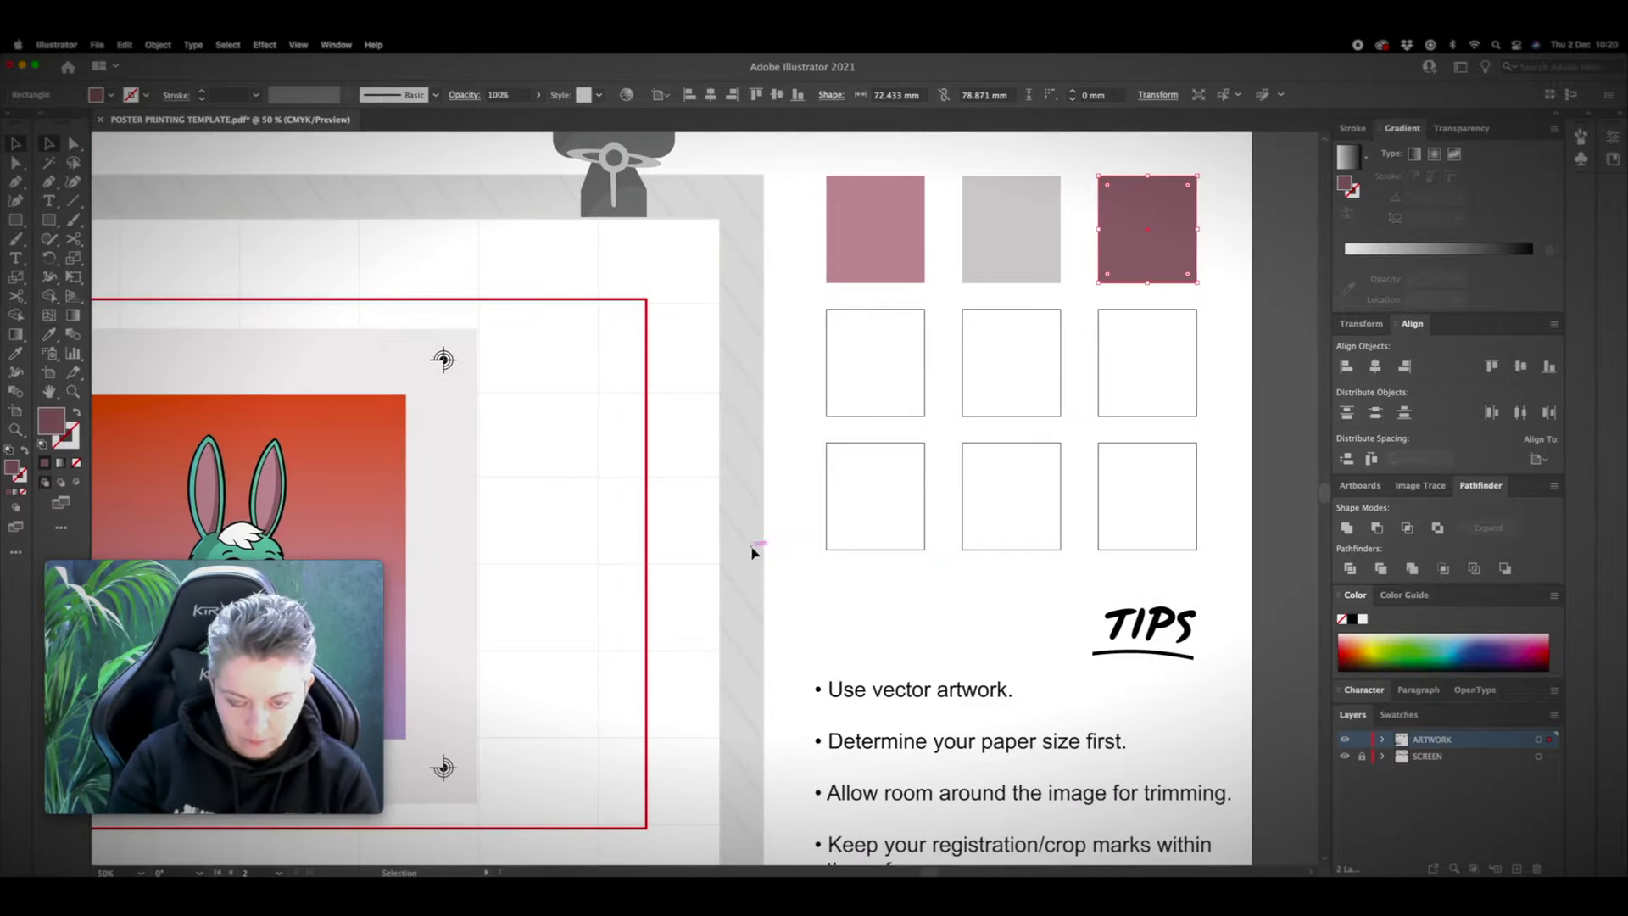
Step: Fill the first swatch box in the middle row with the light blue sampled from the highlight along the rabbit's ear
key("v")
left_click(865, 320)
key("ctrl+minus")
key("ctrl+minus")
scroll(865, 317, "left", 8)
scroll(865, 317, "down", 2)
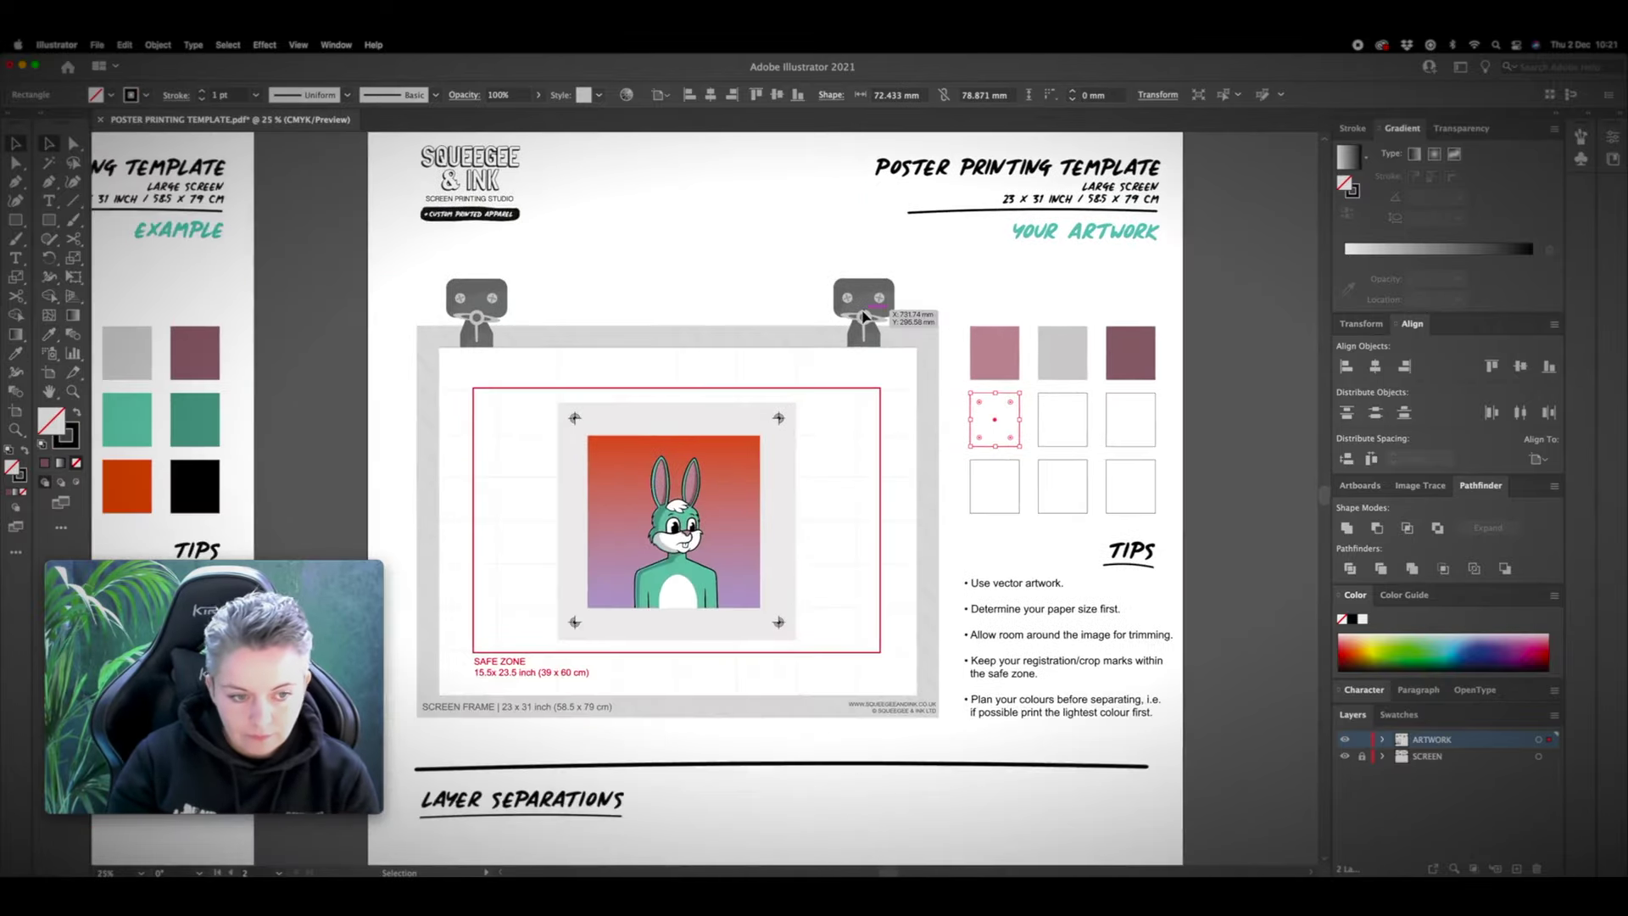
key("z")
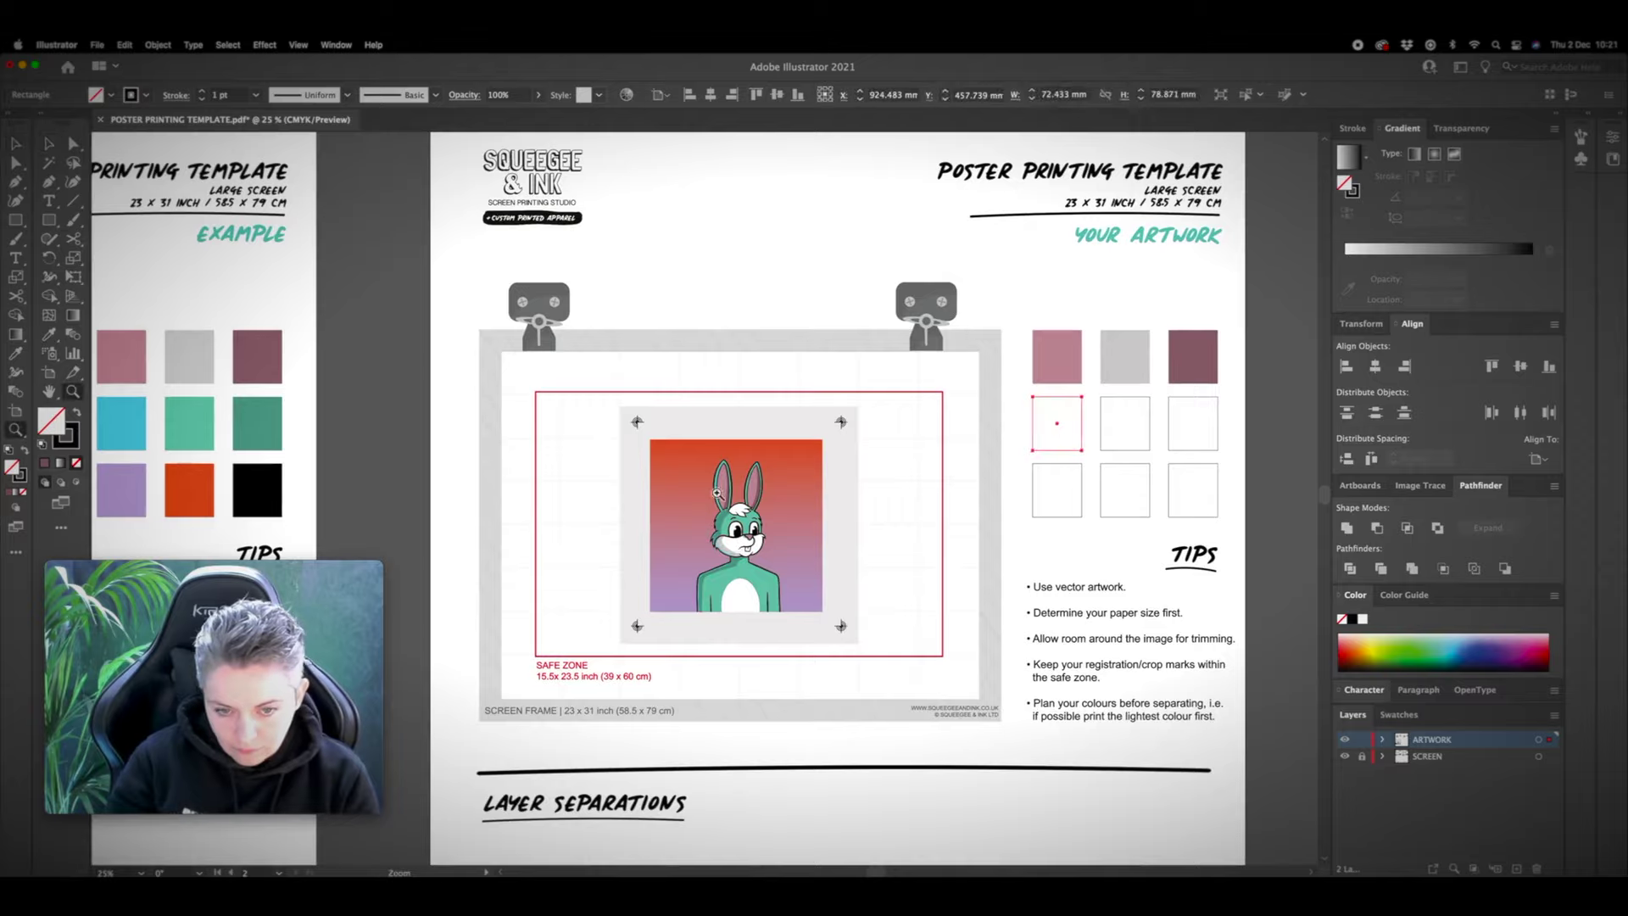
left_click_drag(719, 493, 847, 545)
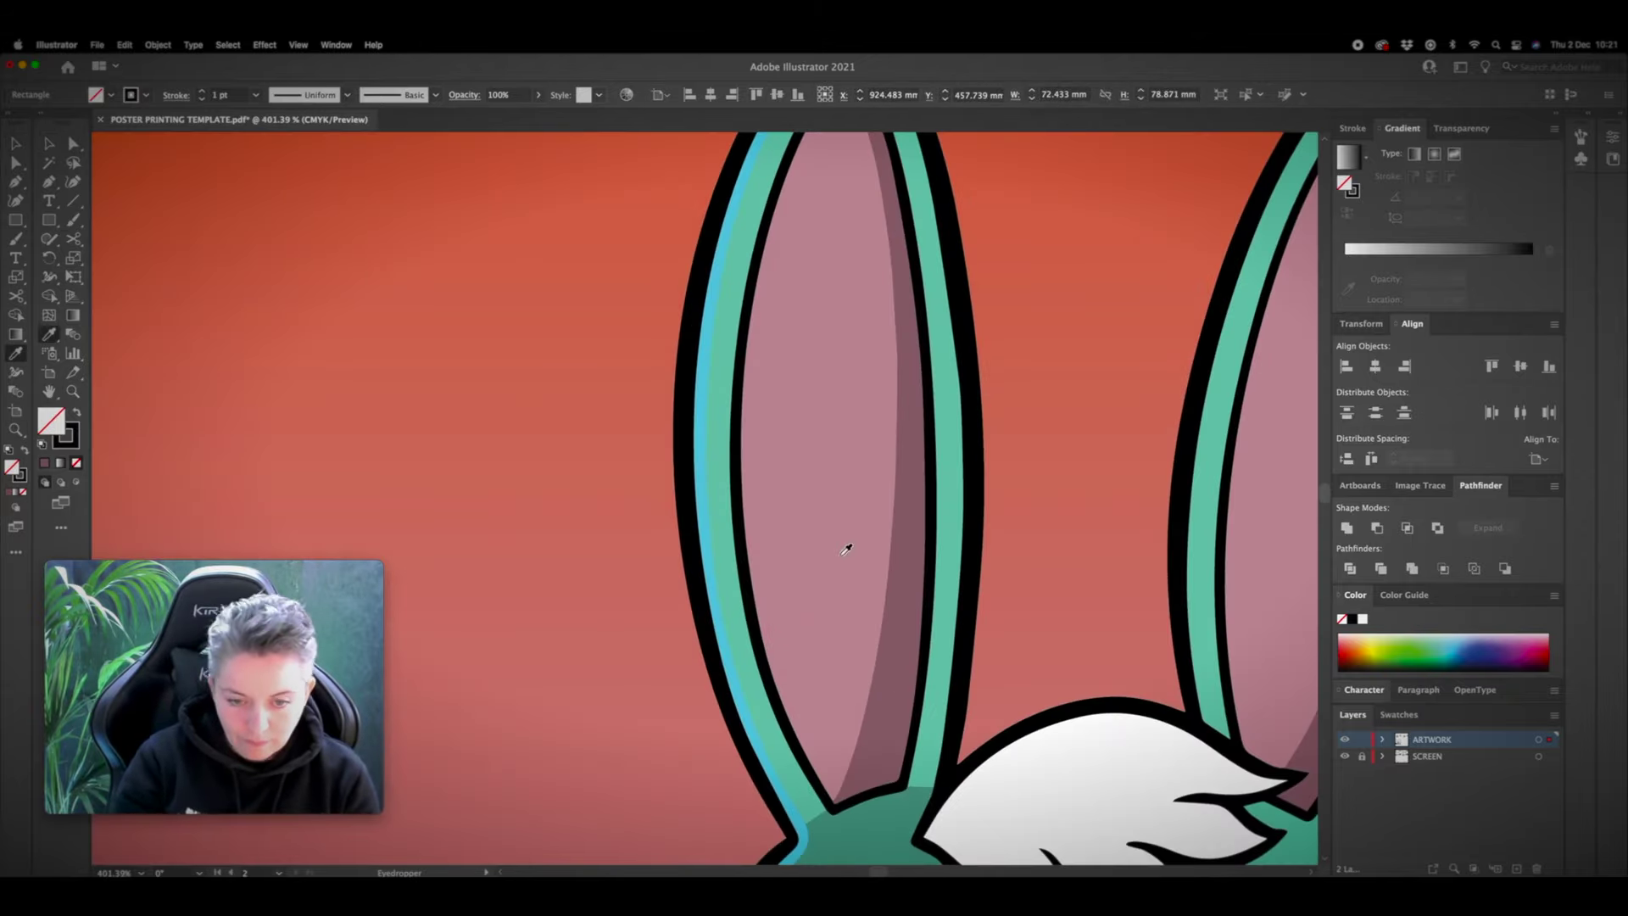
key("v")
left_click(563, 526)
scroll(563, 522, "down", 10)
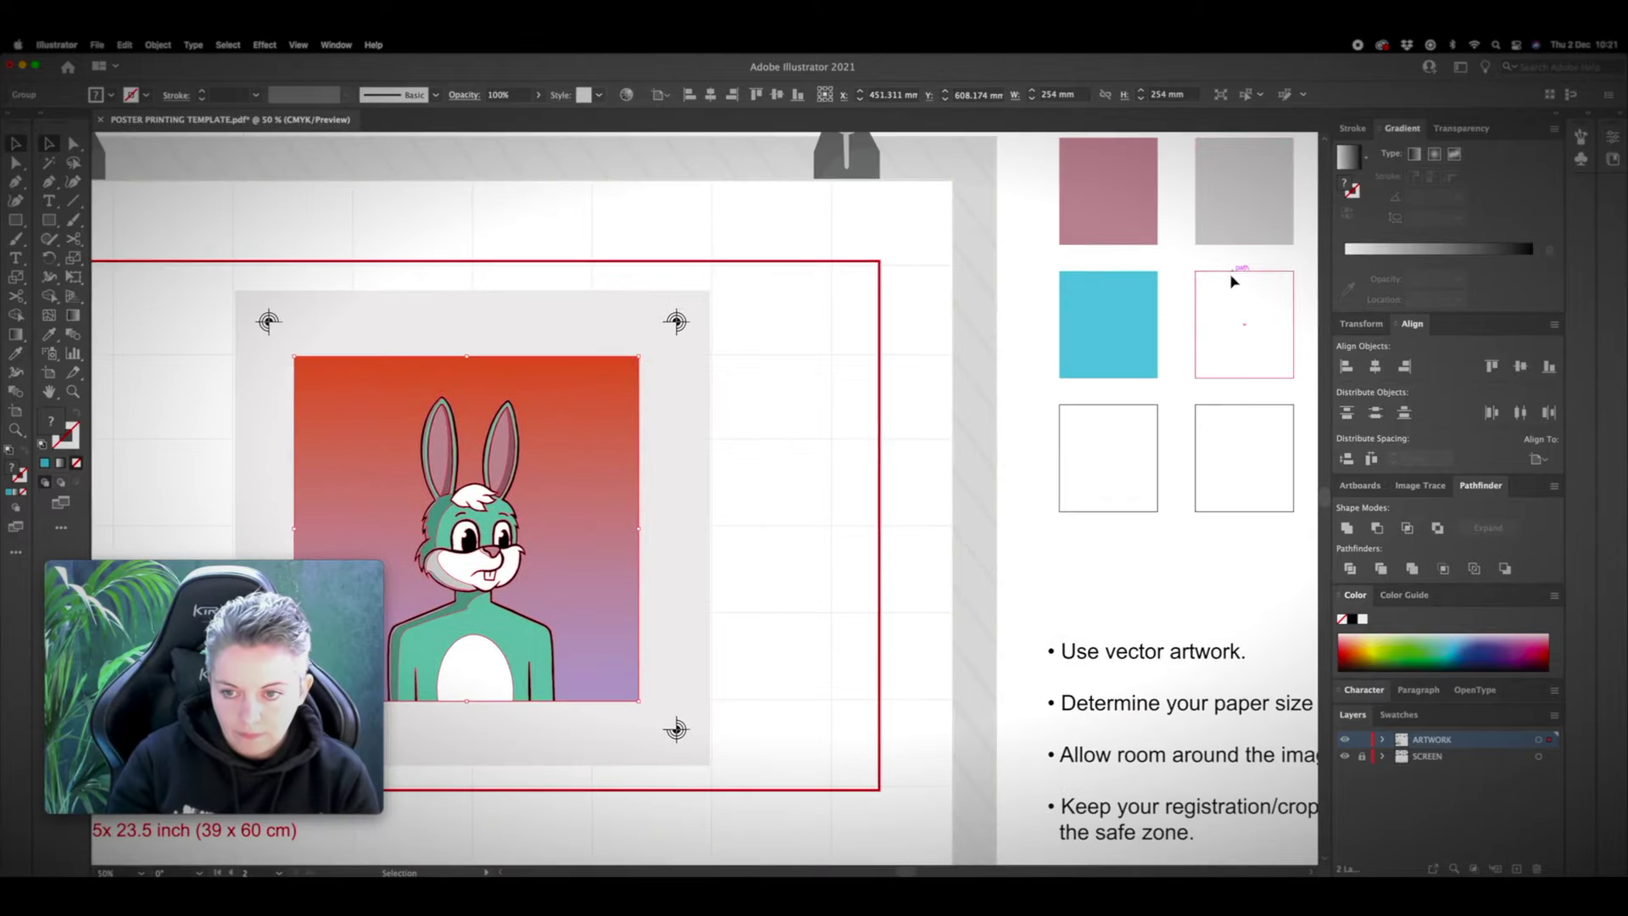
Step: Fill the second swatch box in the middle row with the main green sampled from the rabbit's body
key("a")
left_click(1234, 281)
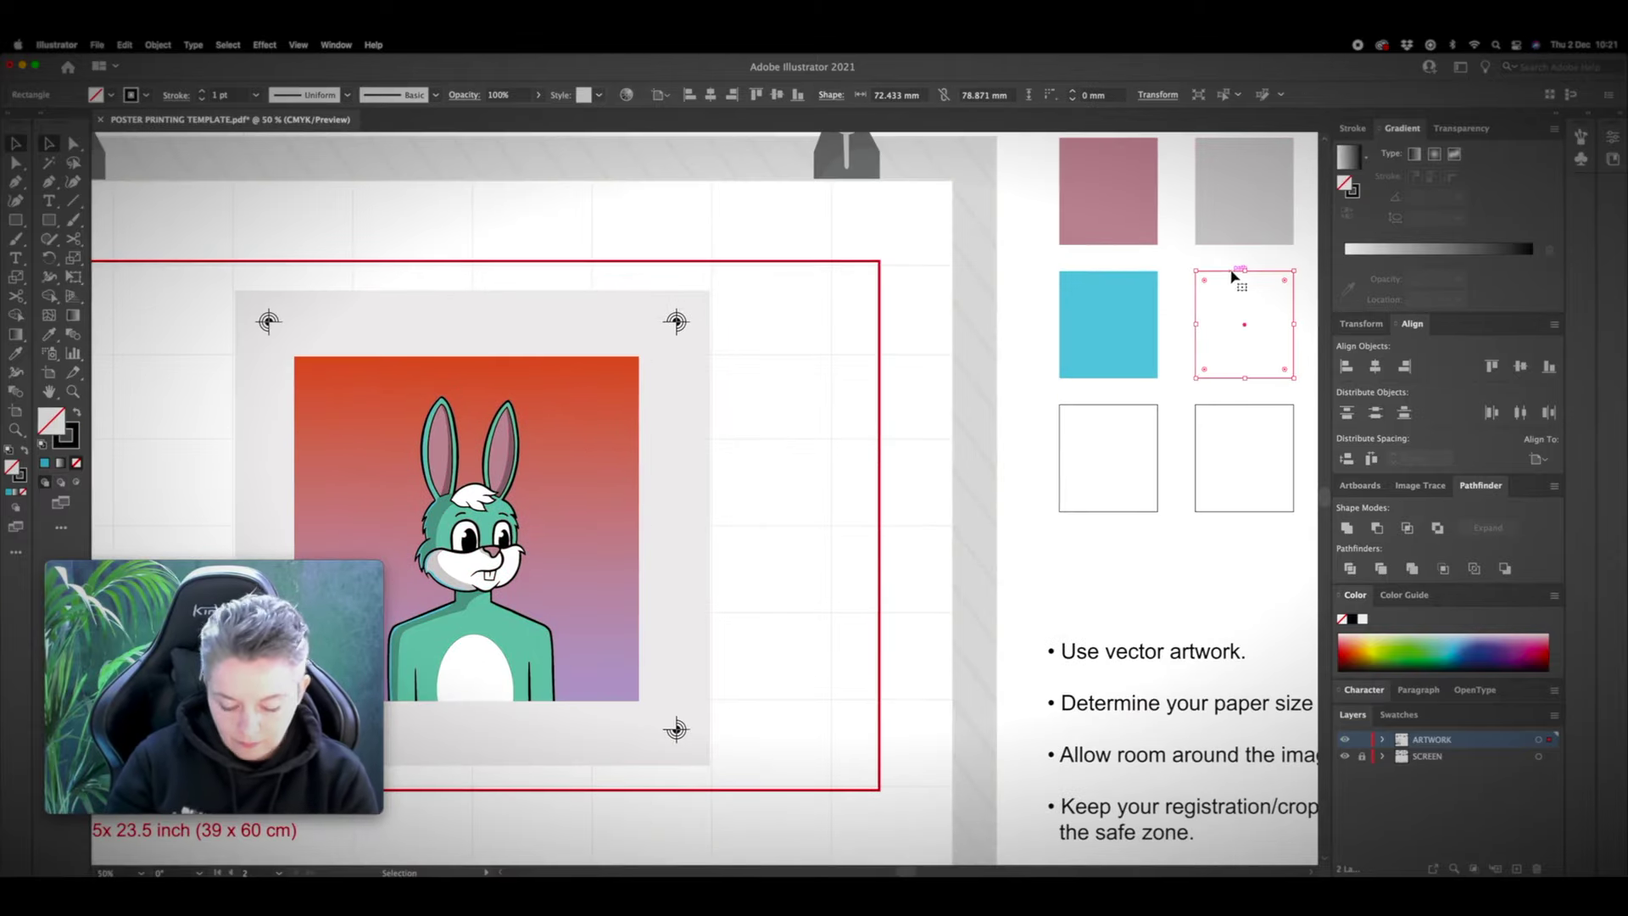
key("comma")
left_click(868, 628)
key("super+minus")
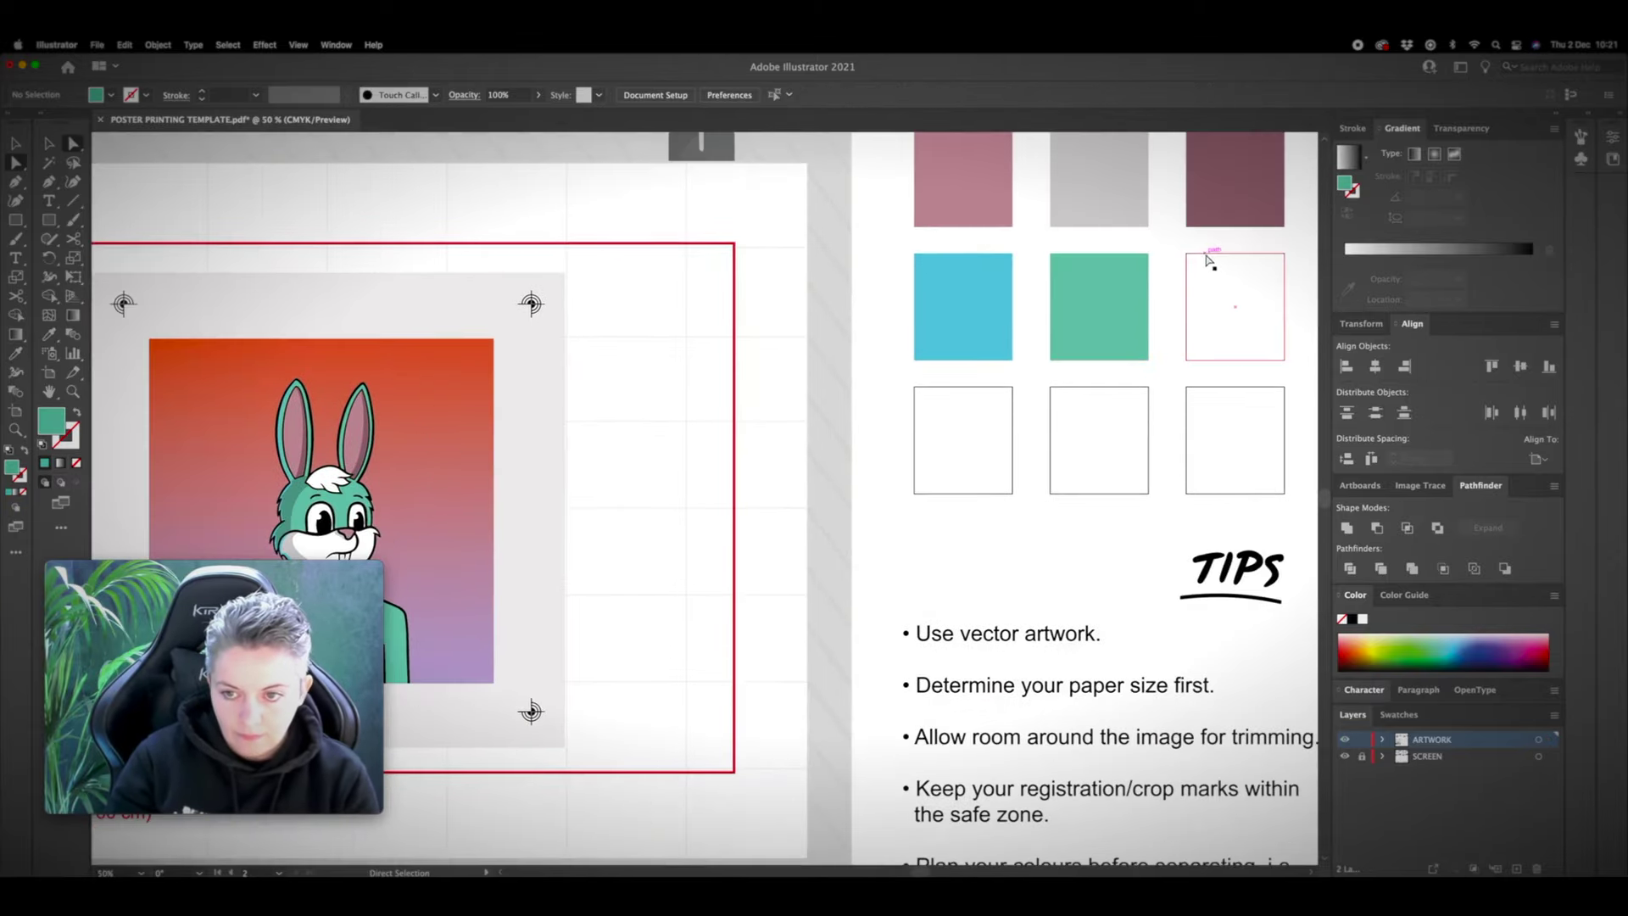
Step: Fill the third swatch box in the middle row with the darker green sampled from the rabbit's shading
left_click(1207, 255)
key("super+equal")
key("i")
left_click(1285, 248)
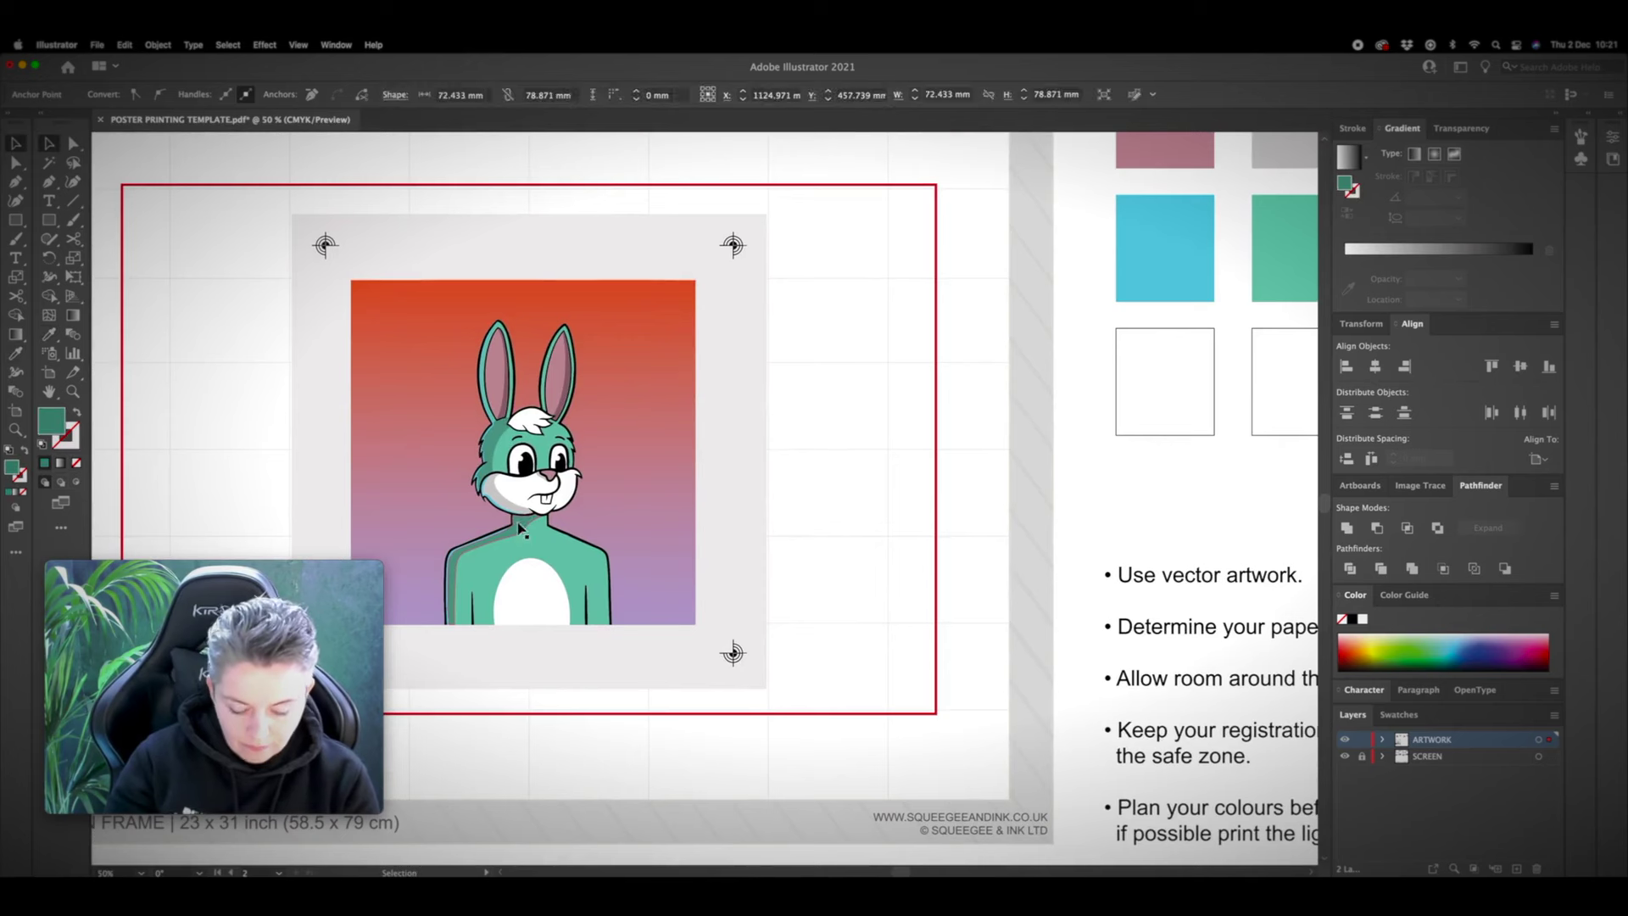
Step: Fill the first swatch box in the bottom row with the background's purple, hex B6A2CF, and remove its outline
key("v")
left_click(1128, 337)
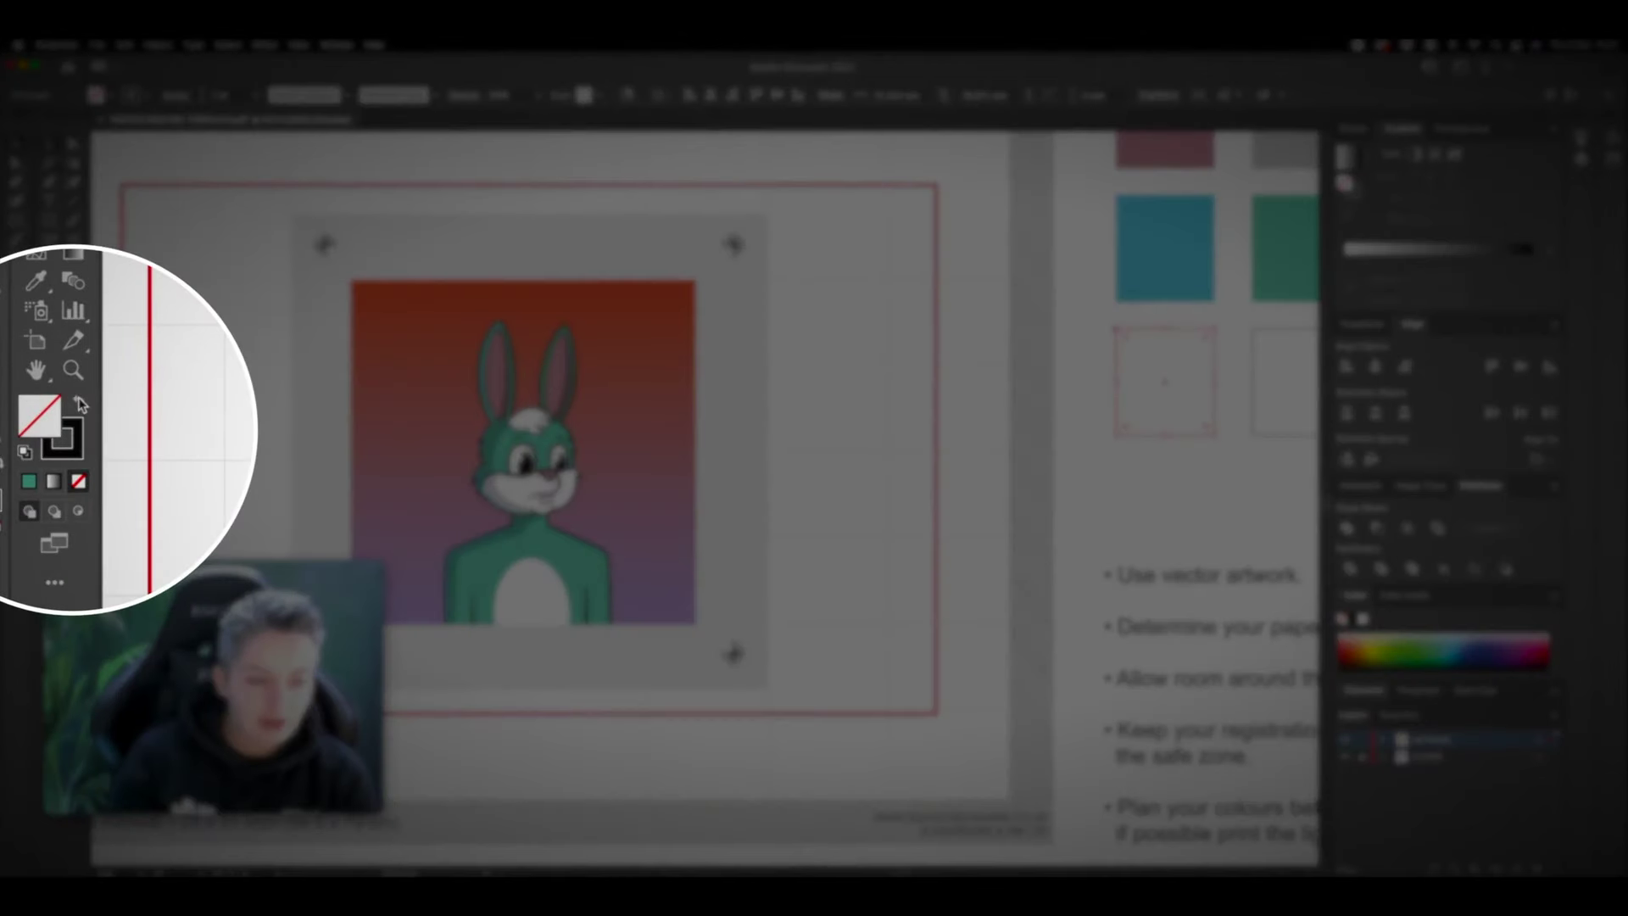
left_click(81, 406)
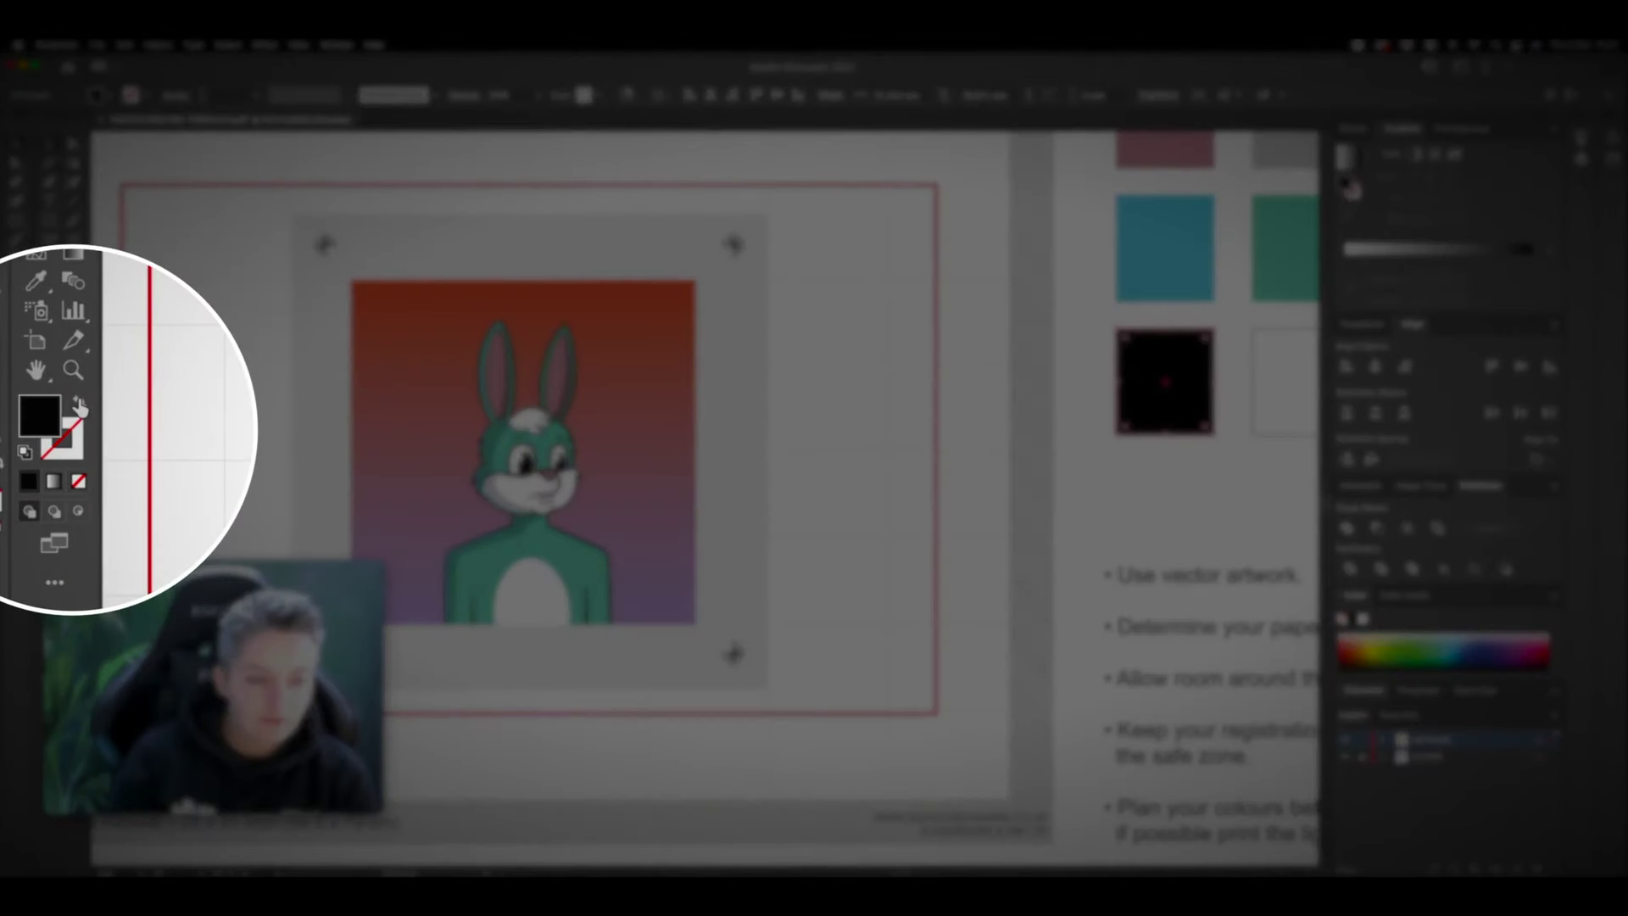
left_click(80, 406)
left_click(80, 408)
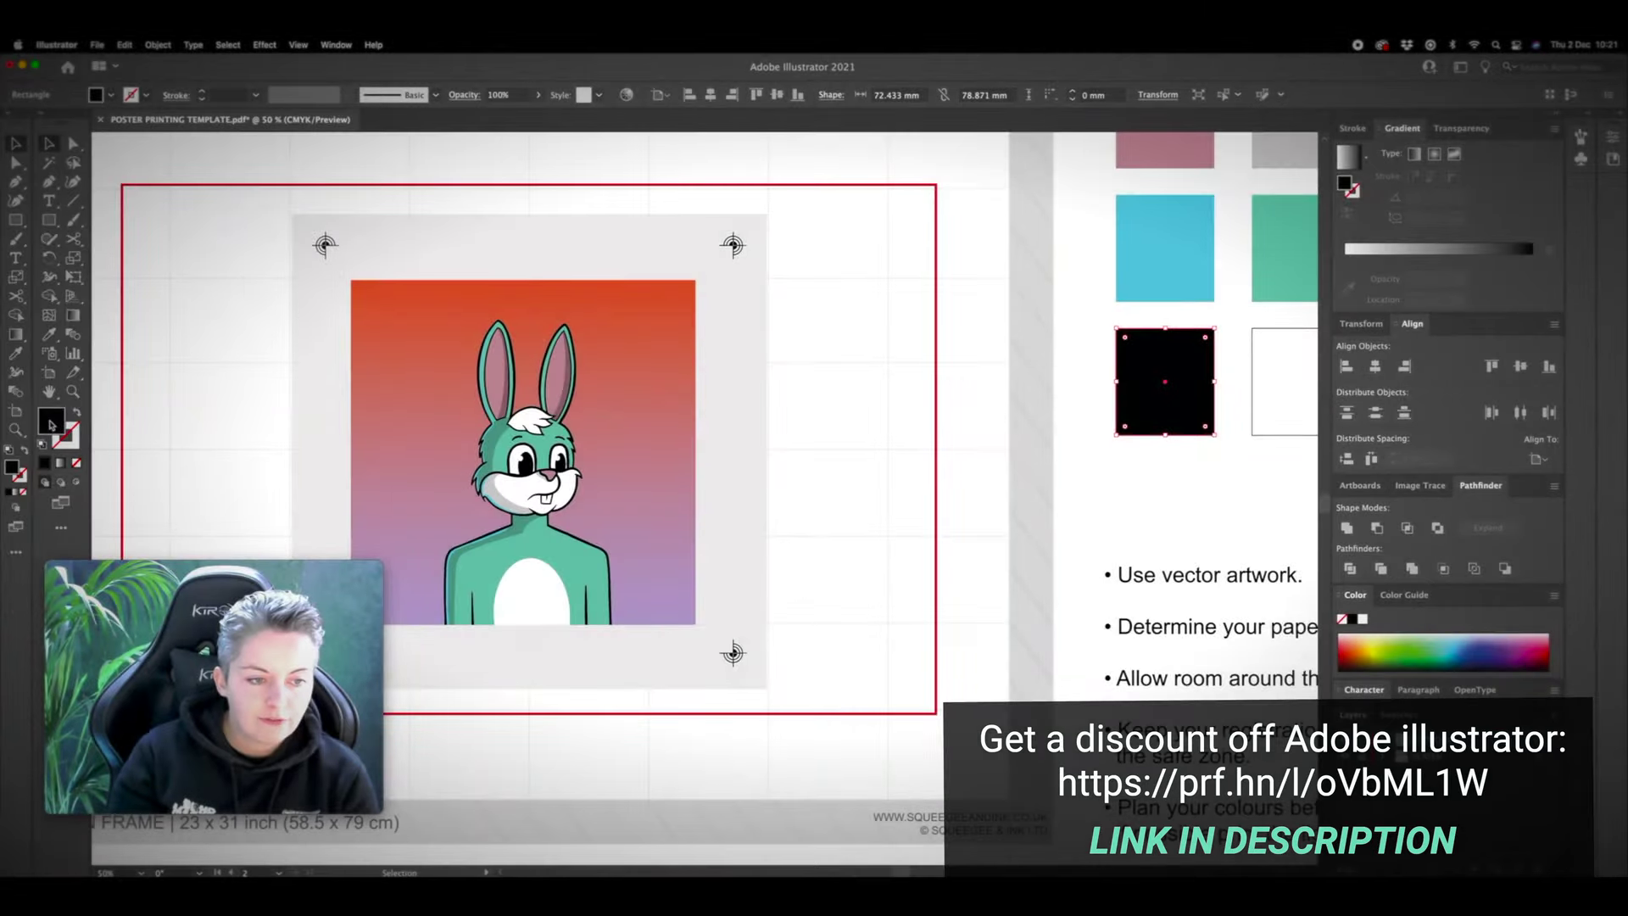
double_click(51, 424)
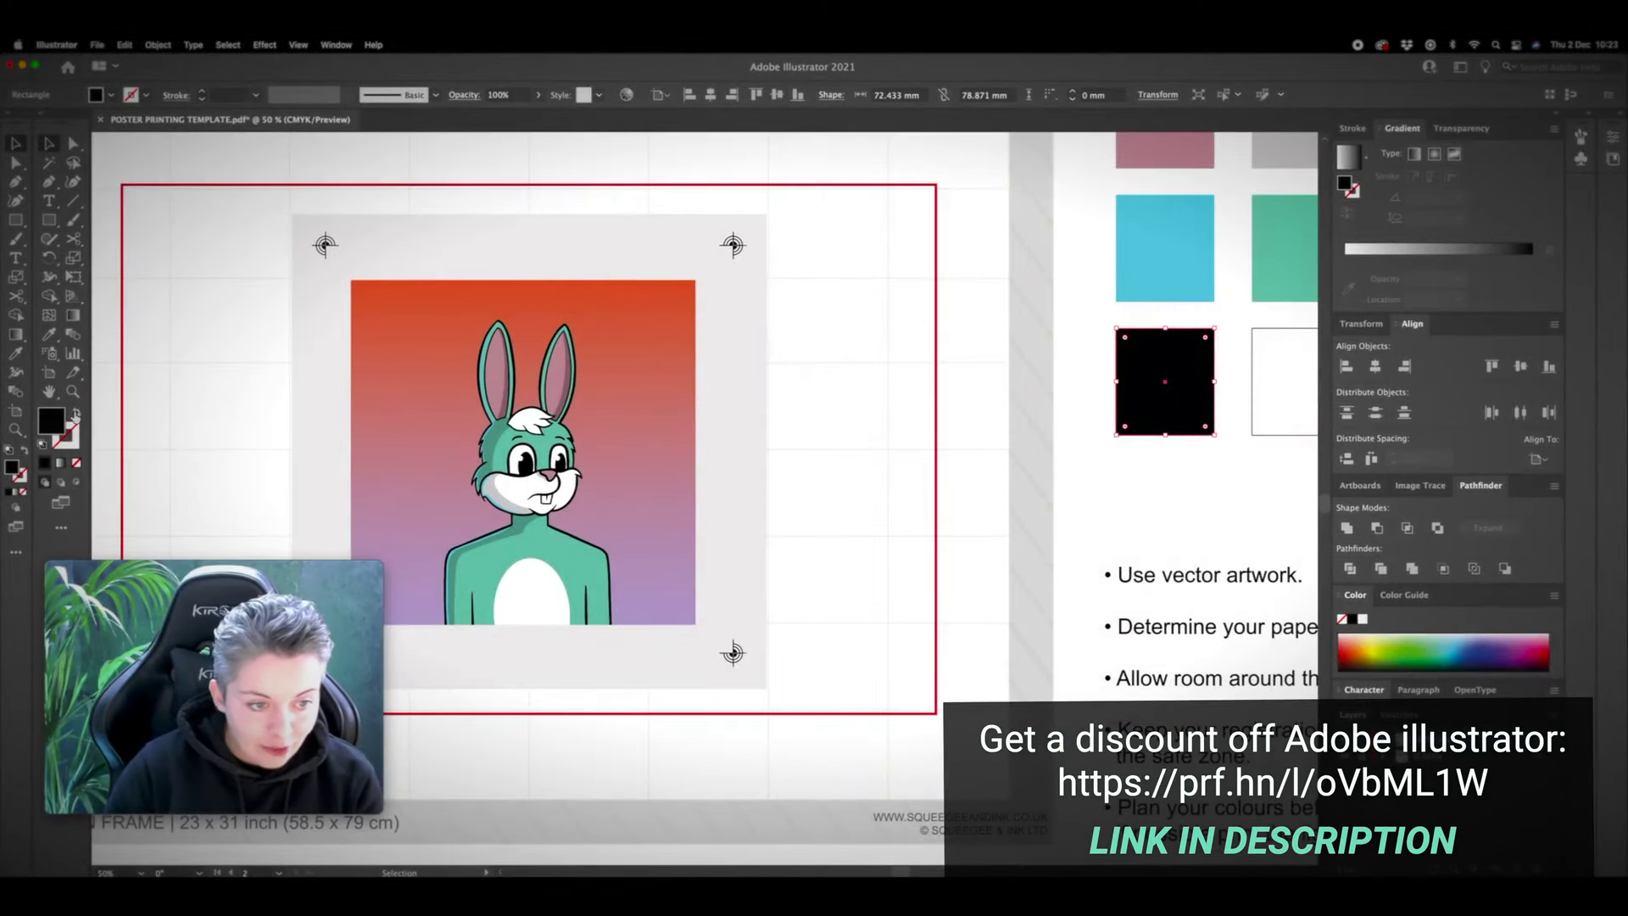
double_click(51, 424)
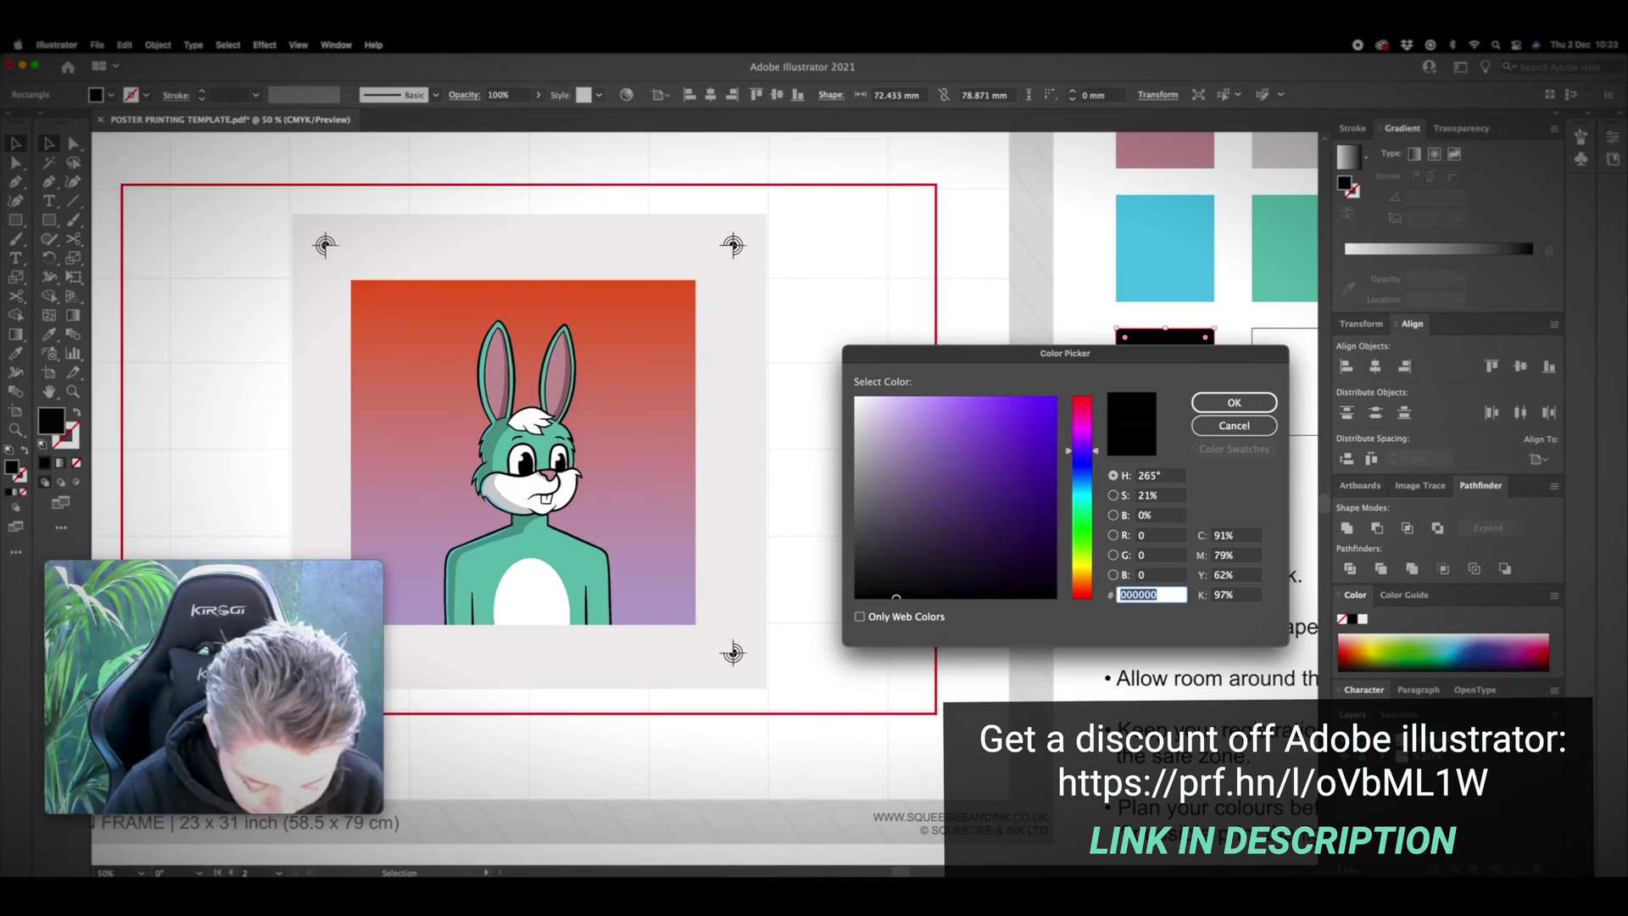
type("B6A2CF")
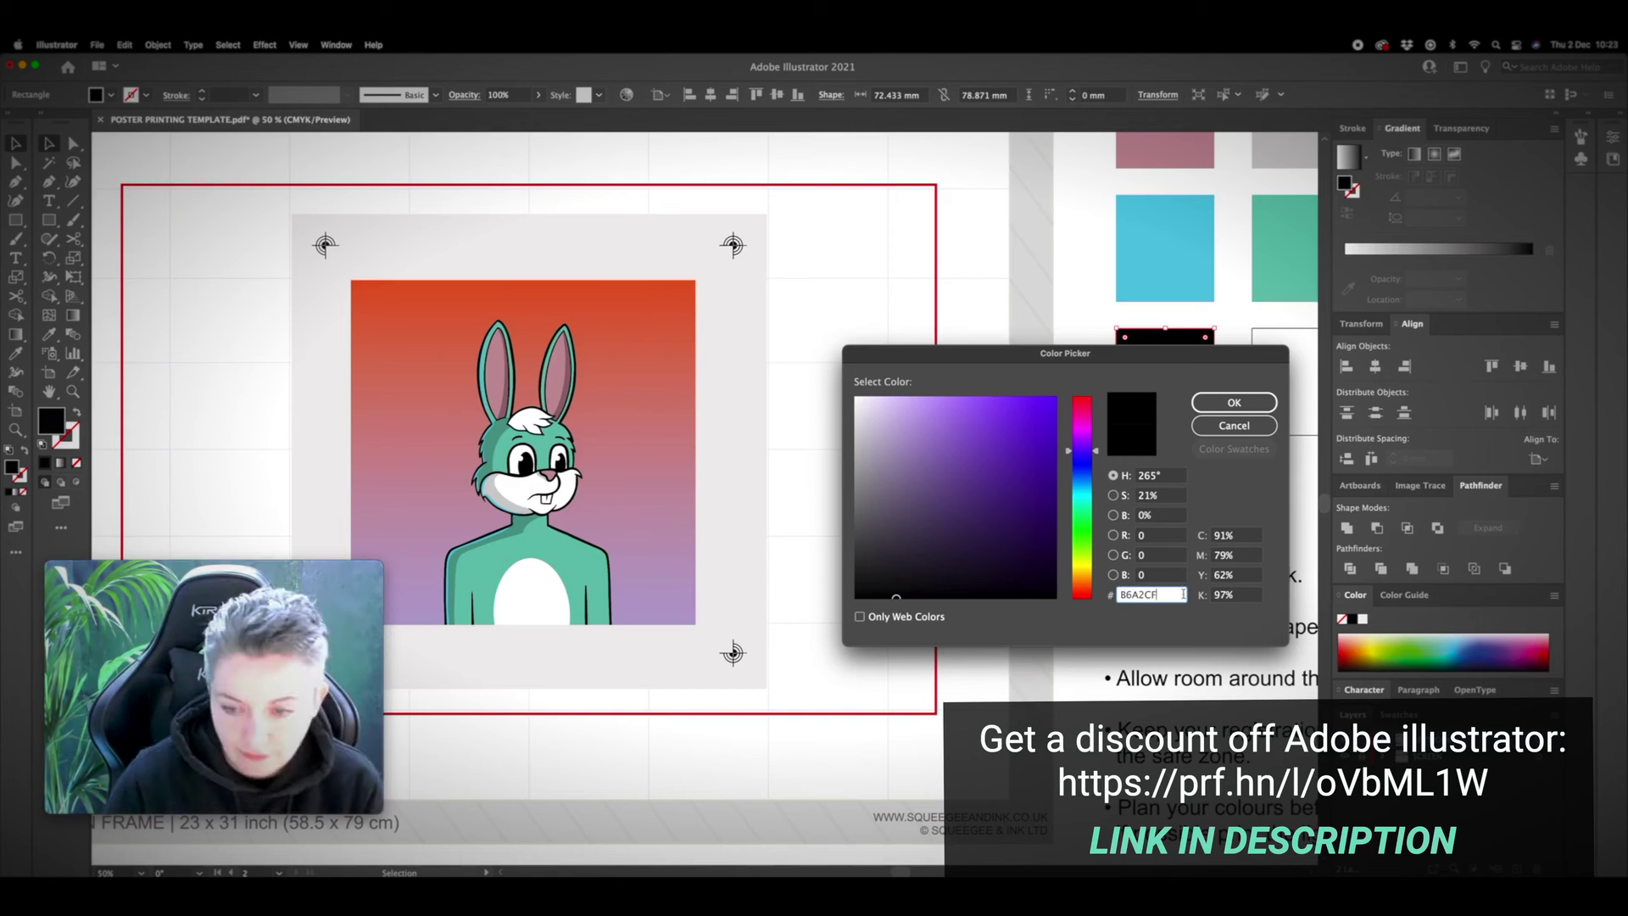
left_click(1234, 402)
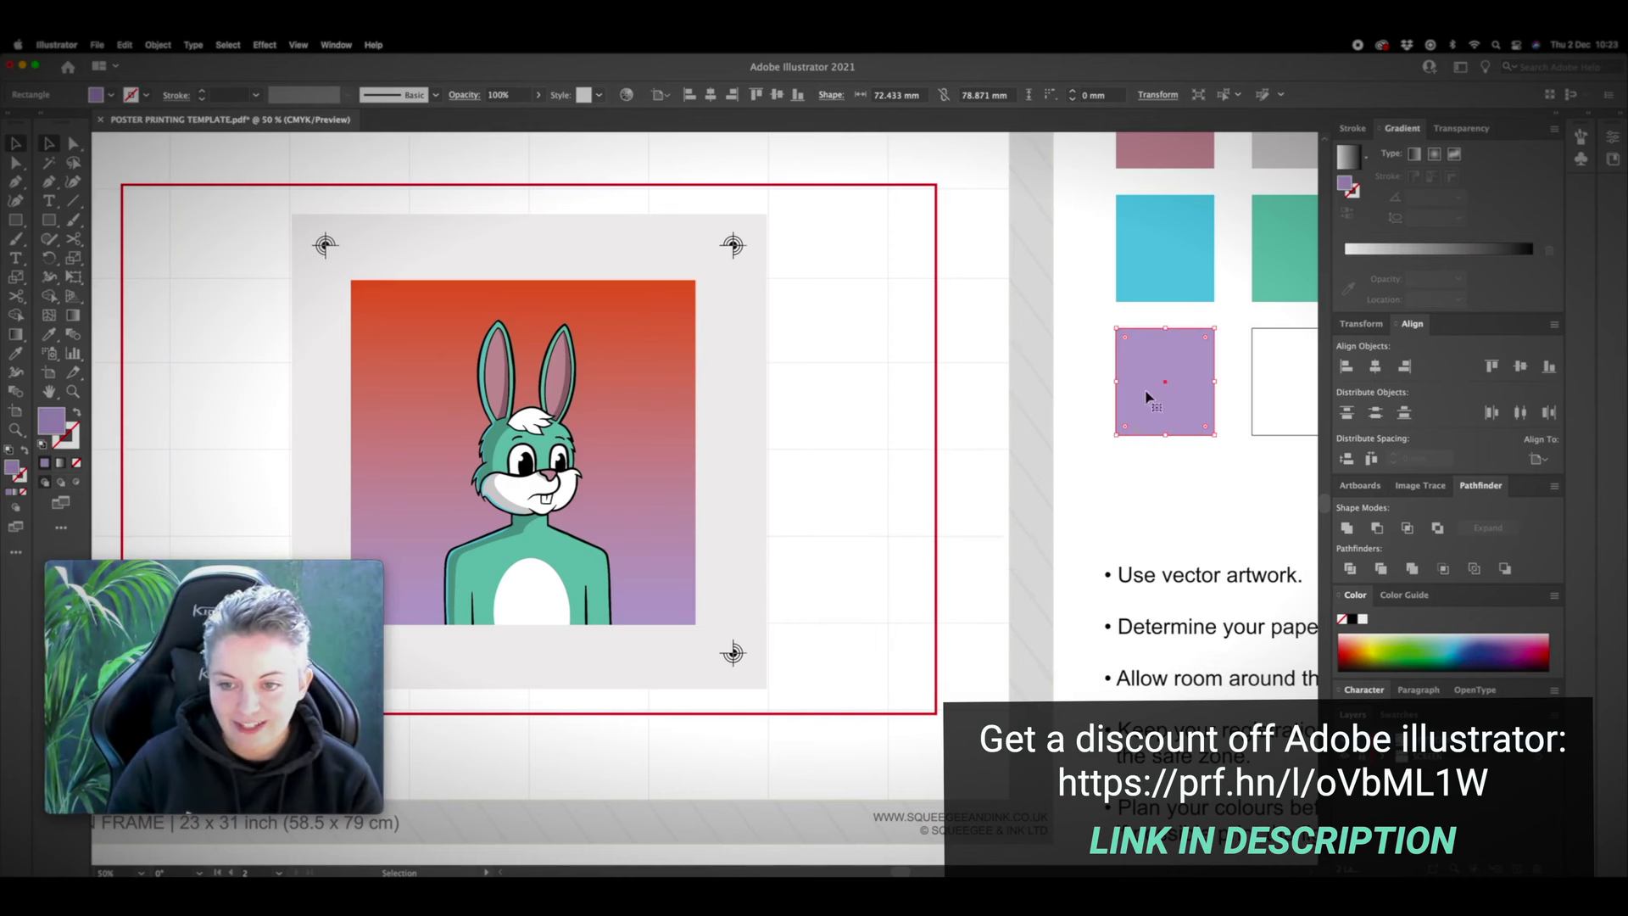
left_click(1130, 489)
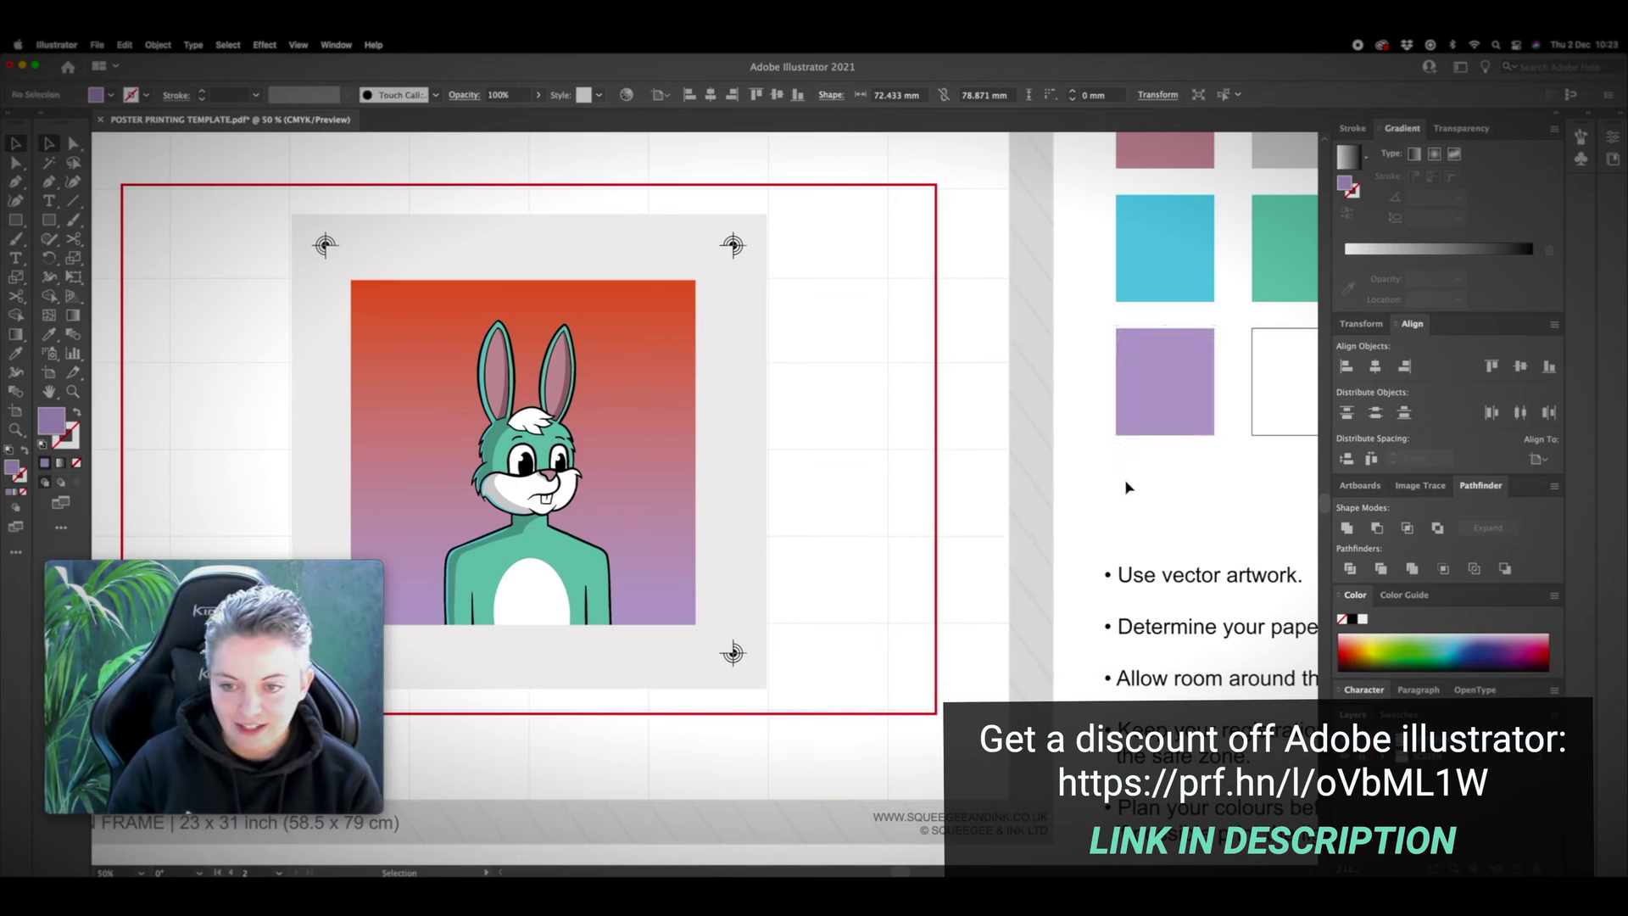
Step: Fill the second swatch box in the bottom row with the background's orange-red, hex E25C24, and remove its outline
left_click(1271, 331)
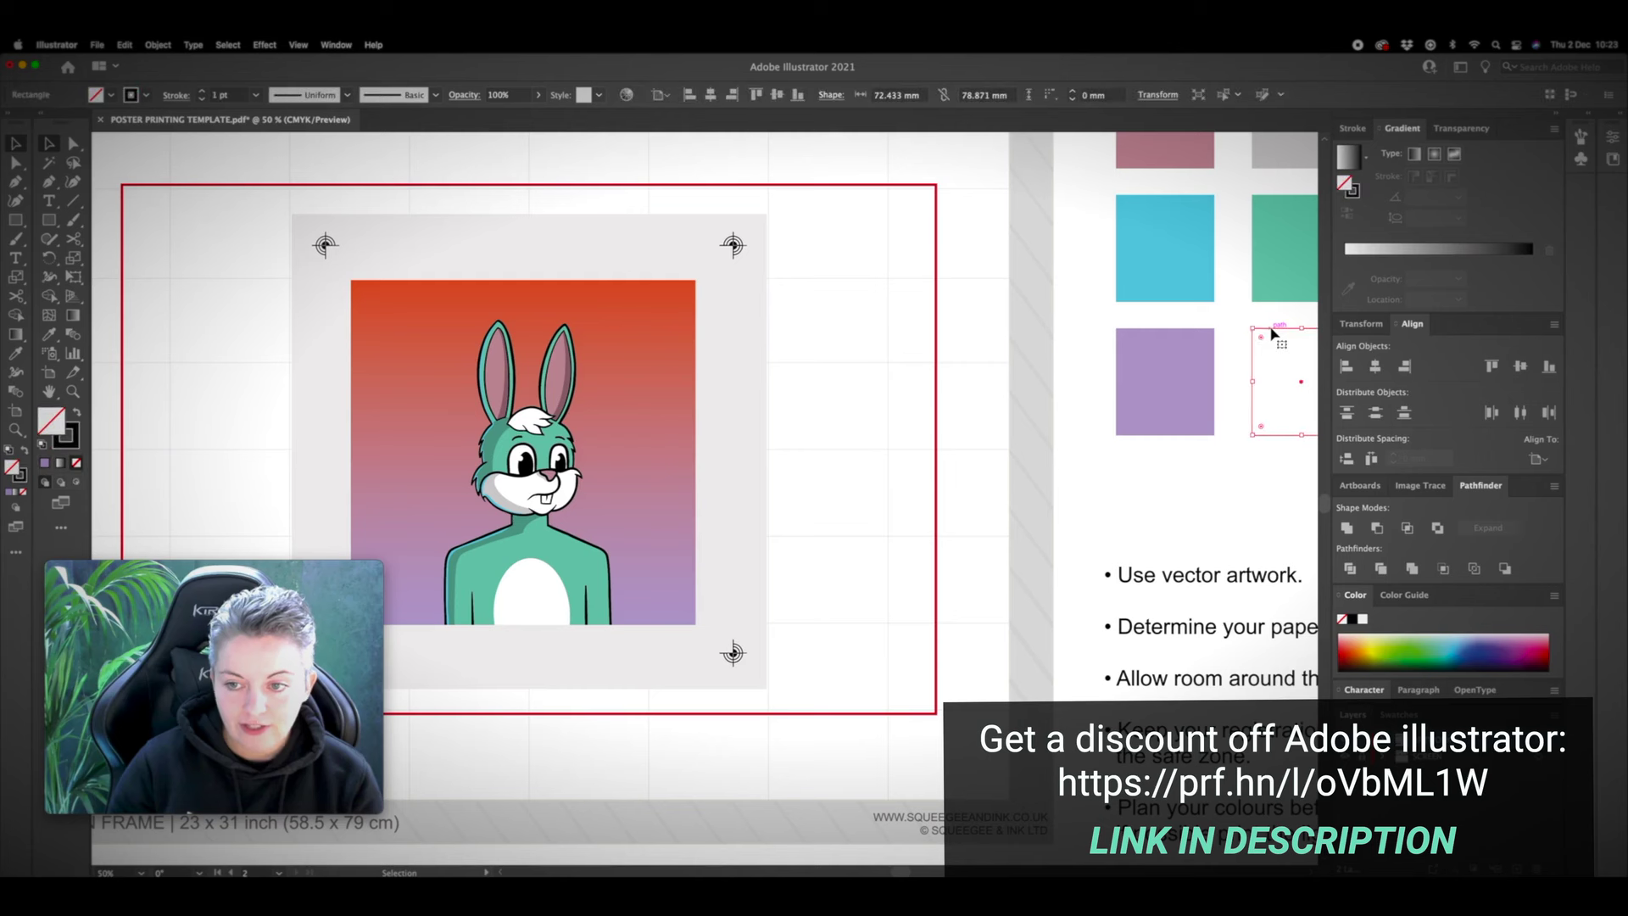
left_click(76, 414)
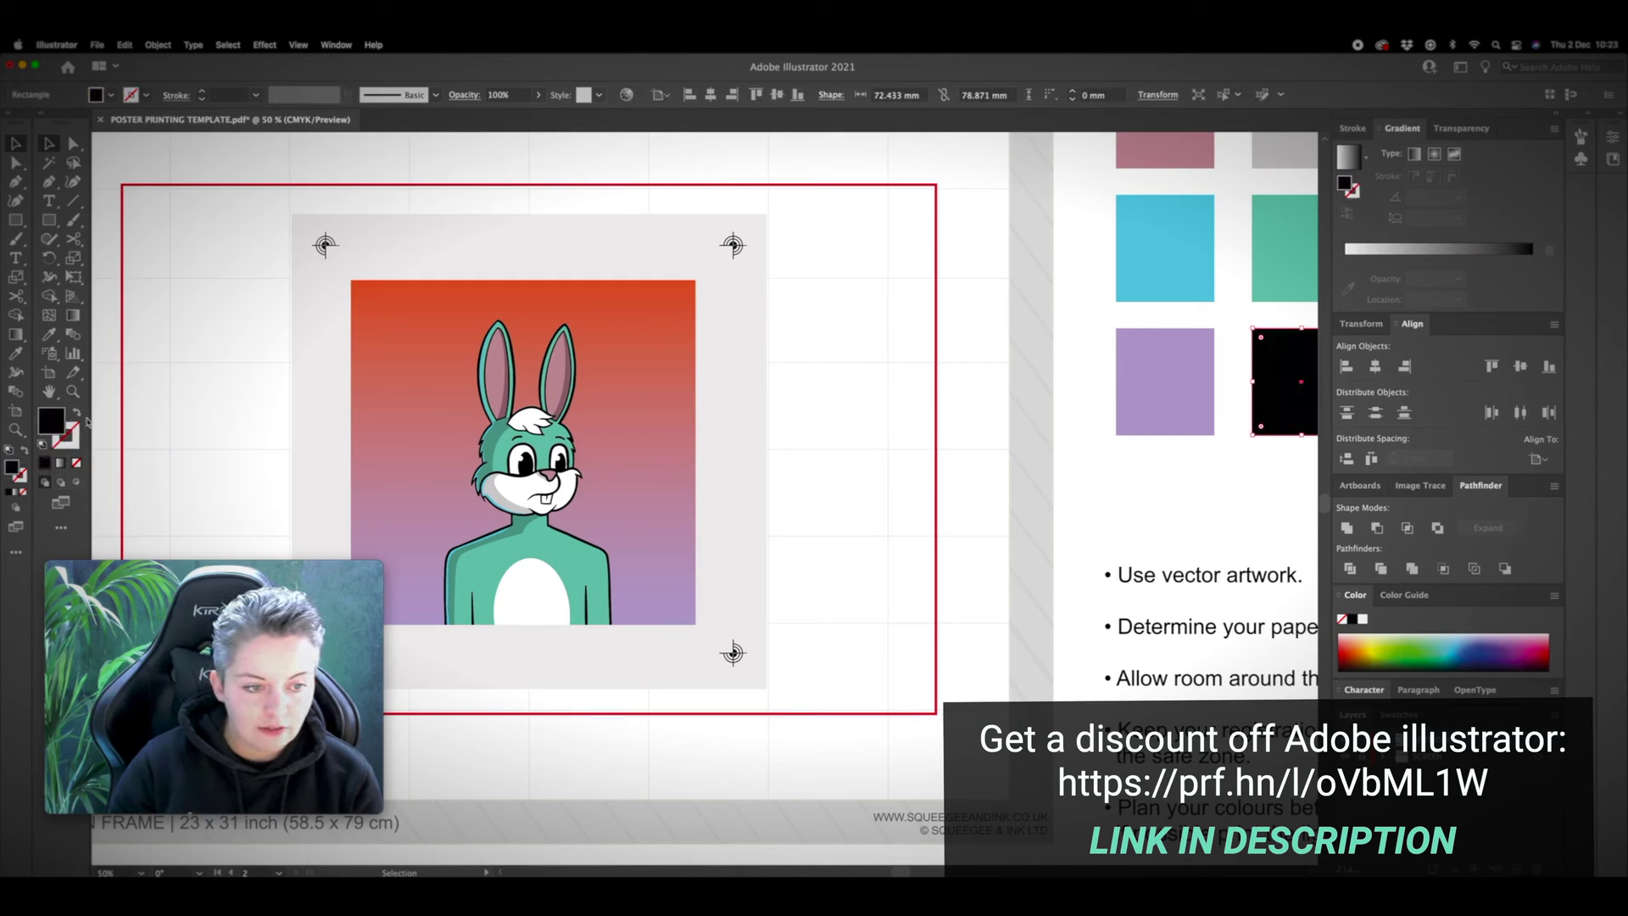
double_click(53, 419)
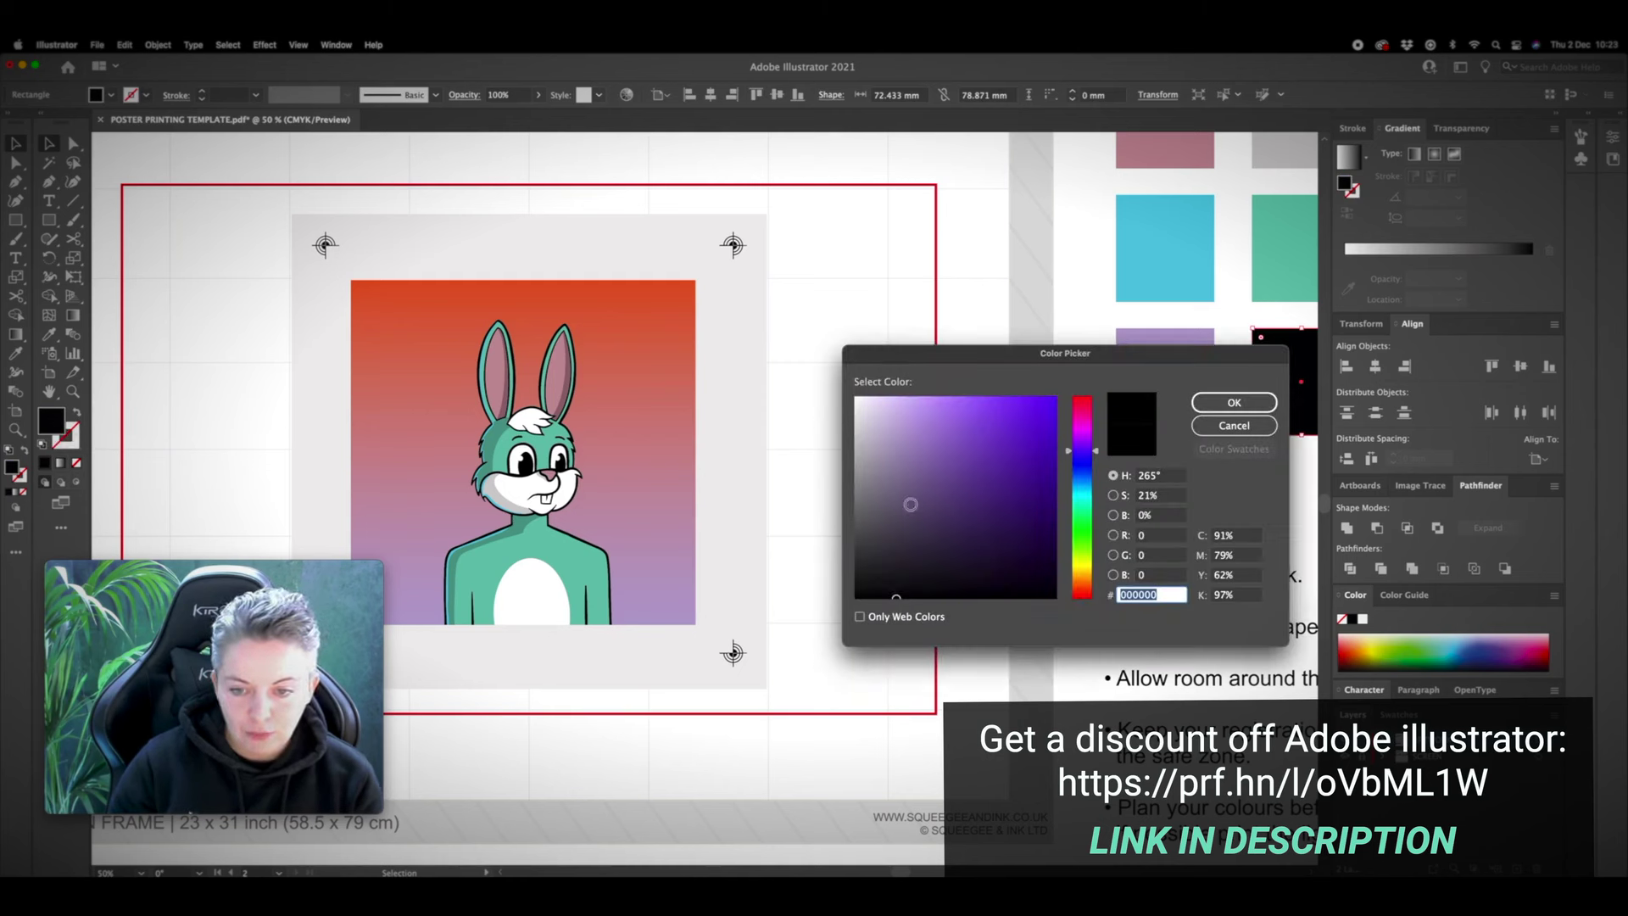
left_click_drag(1167, 595, 1118, 594)
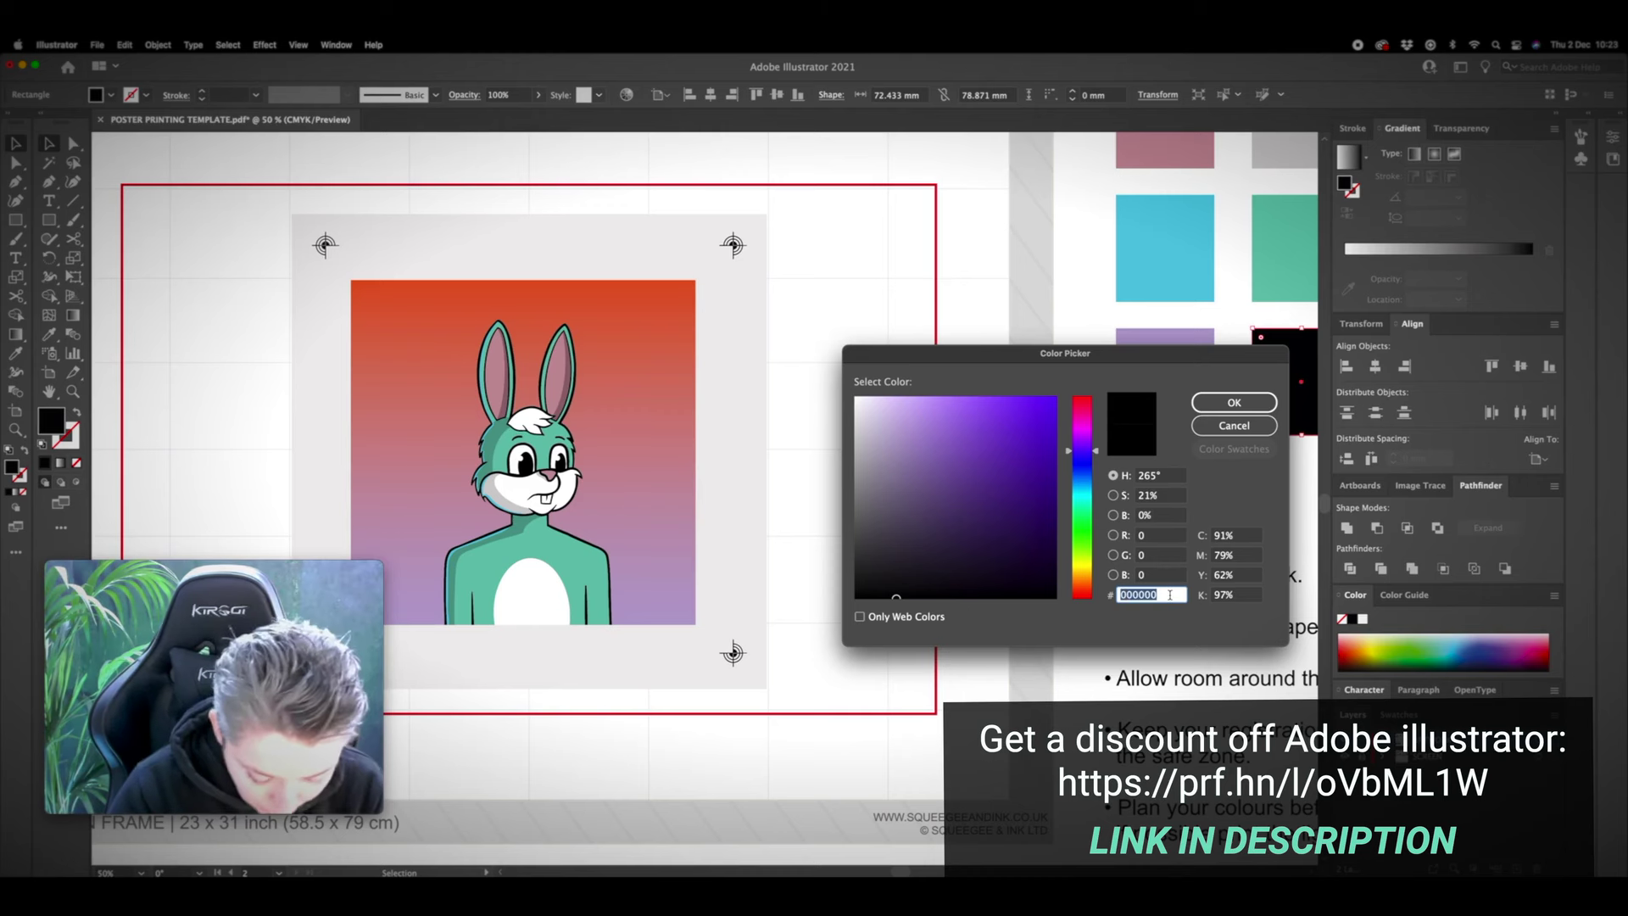
type("E")
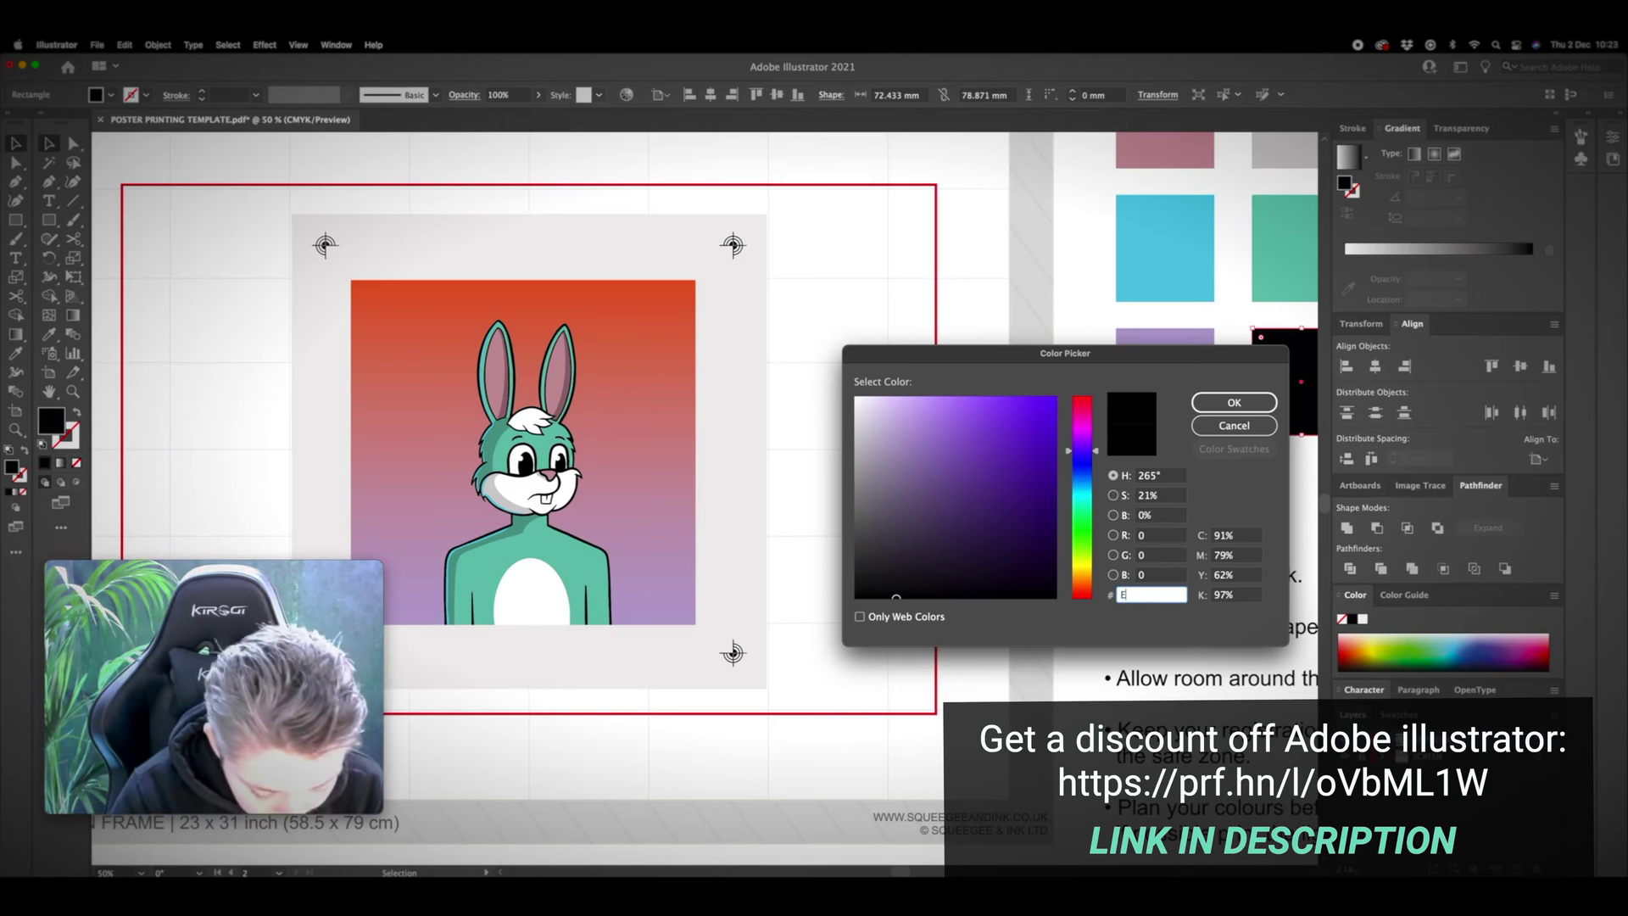
type("25C")
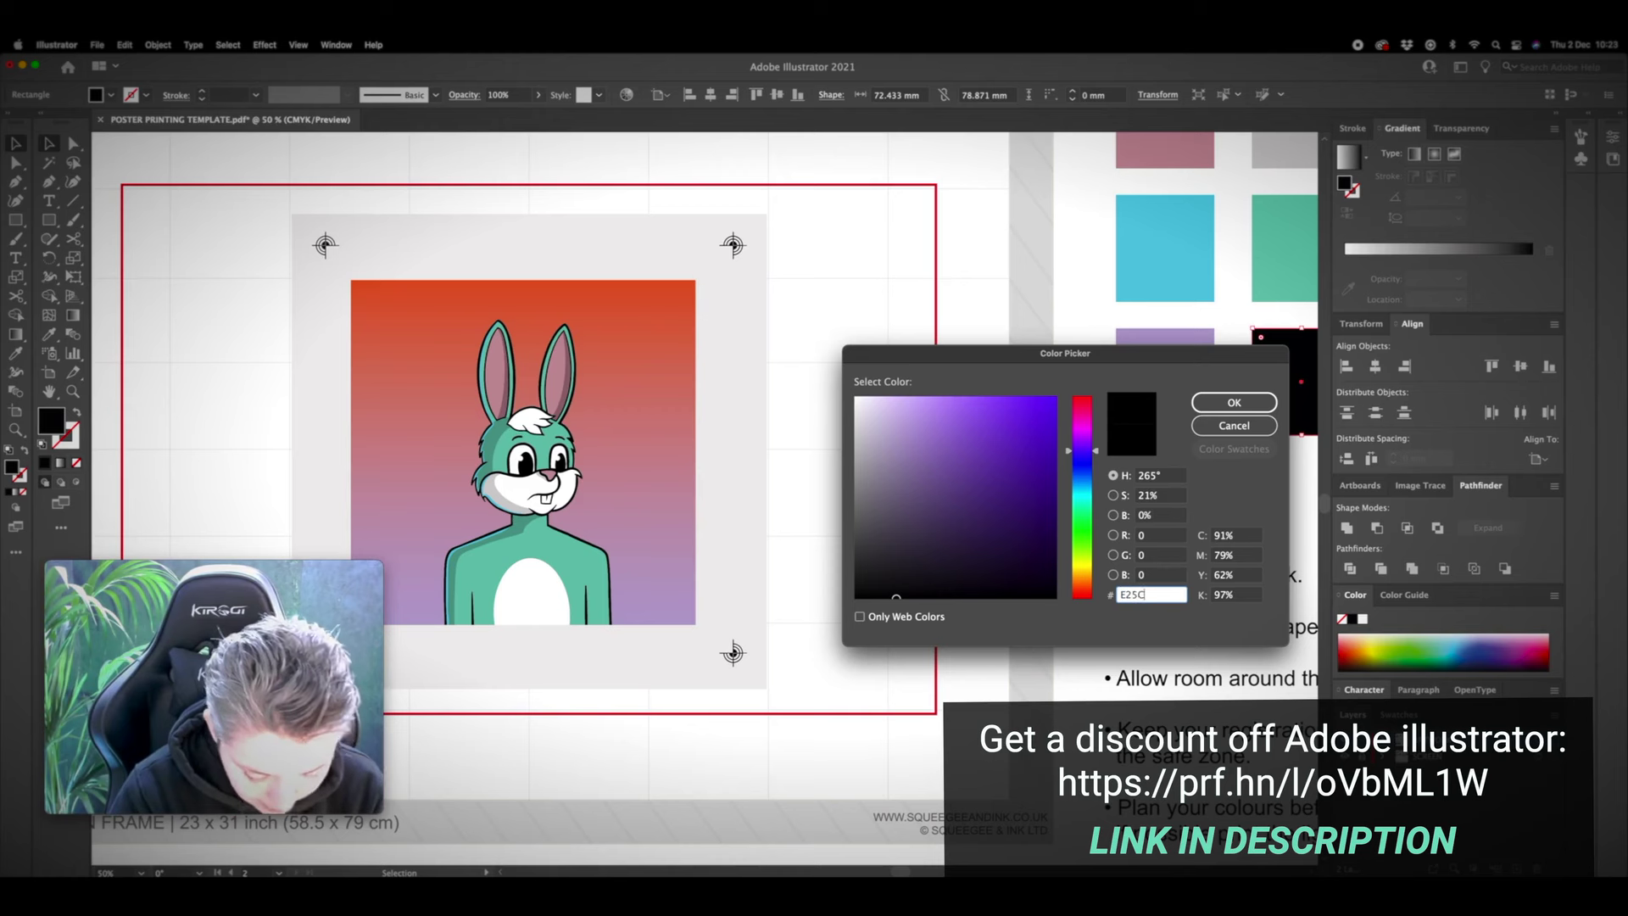
type("24")
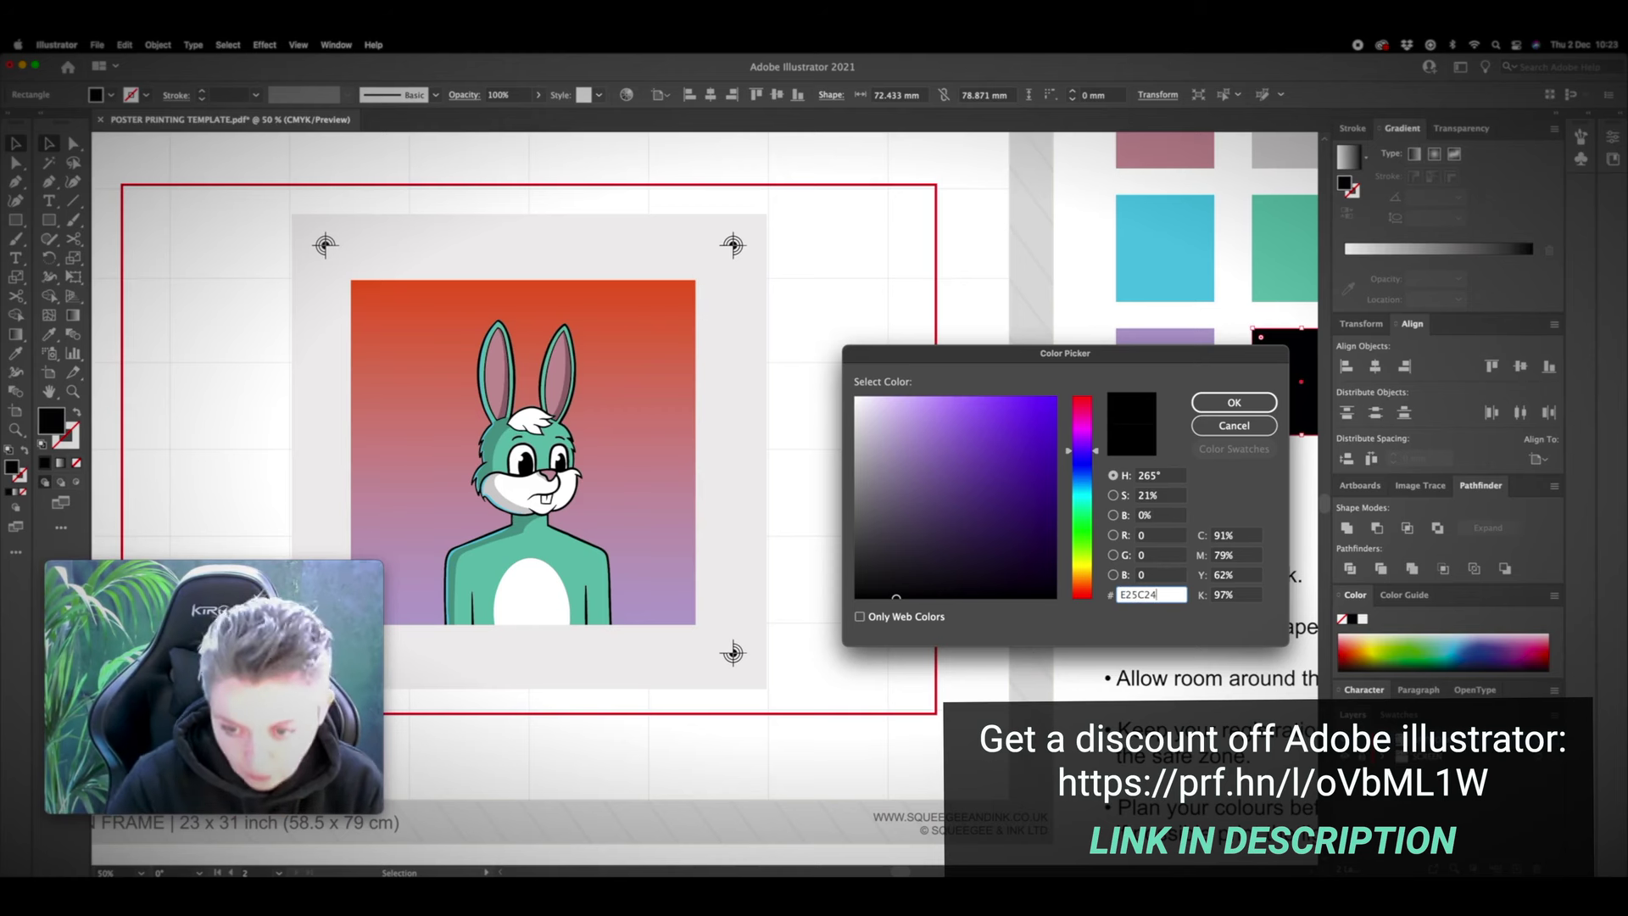
left_click(1234, 403)
left_click(1175, 499)
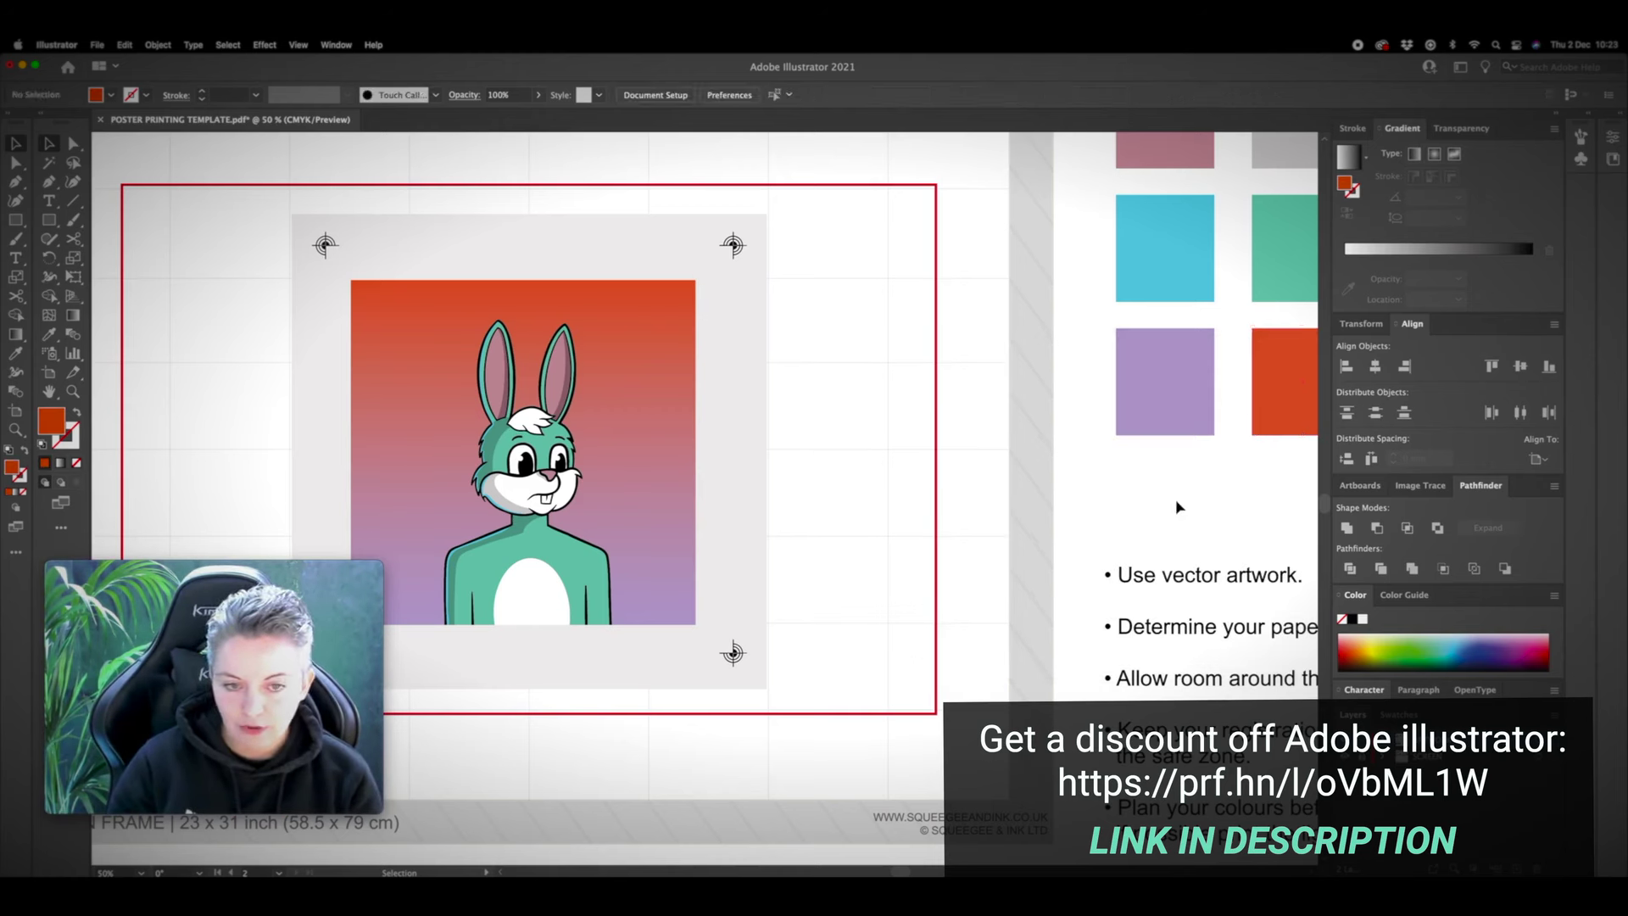
Step: Fill the third swatch box in the bottom row with the black sampled from the rabbit's face
key("super+minus")
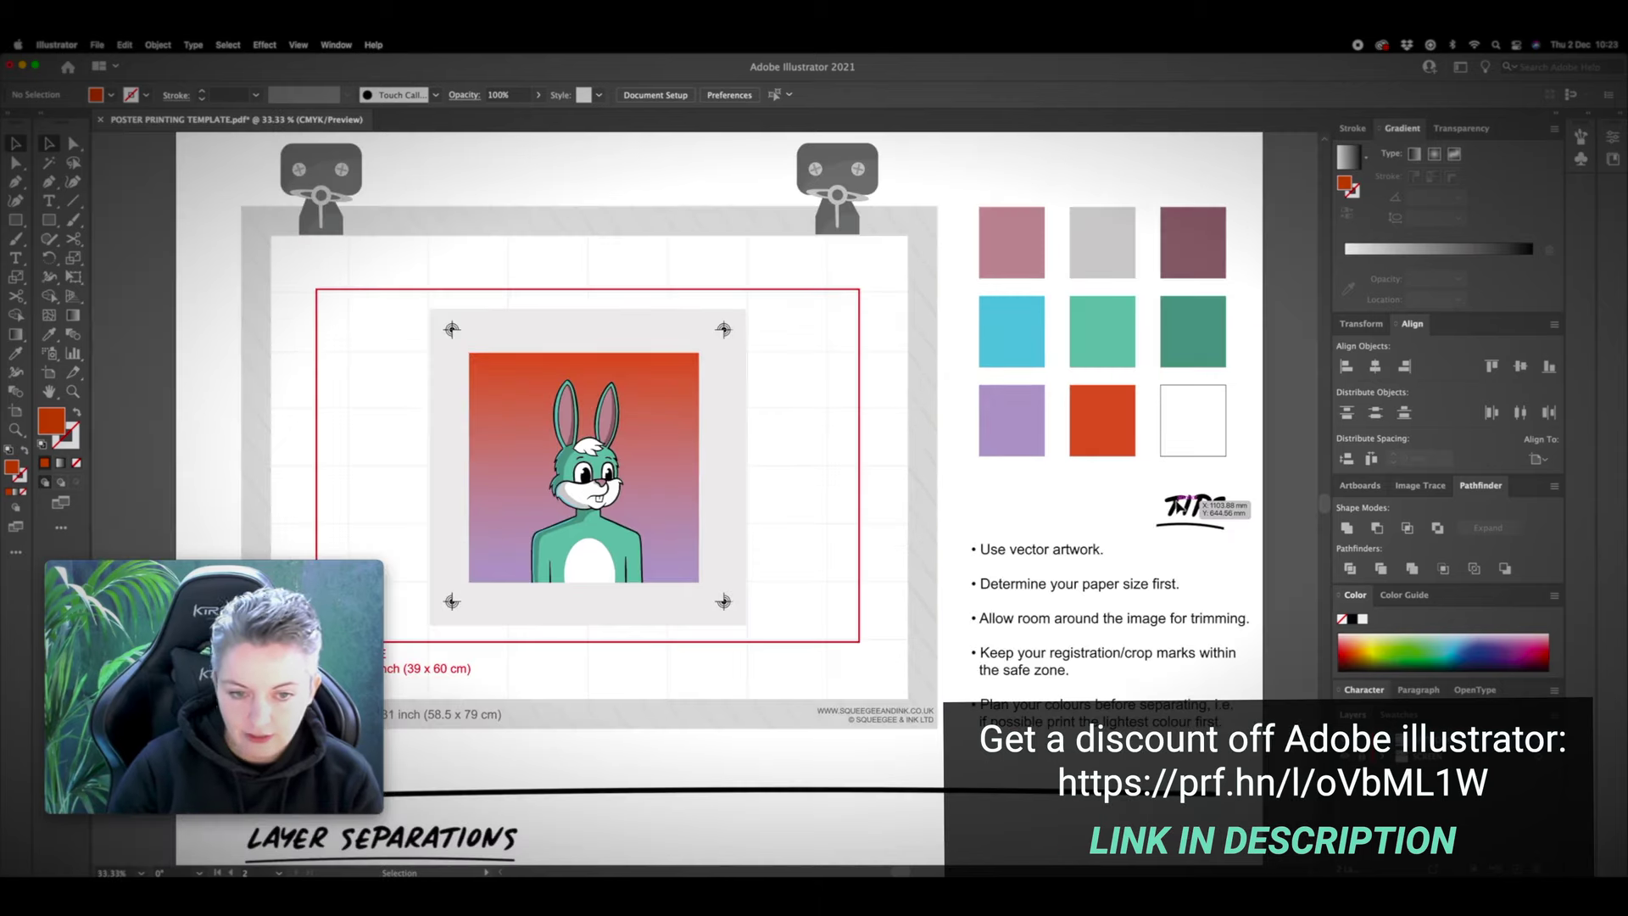
left_click(1198, 396)
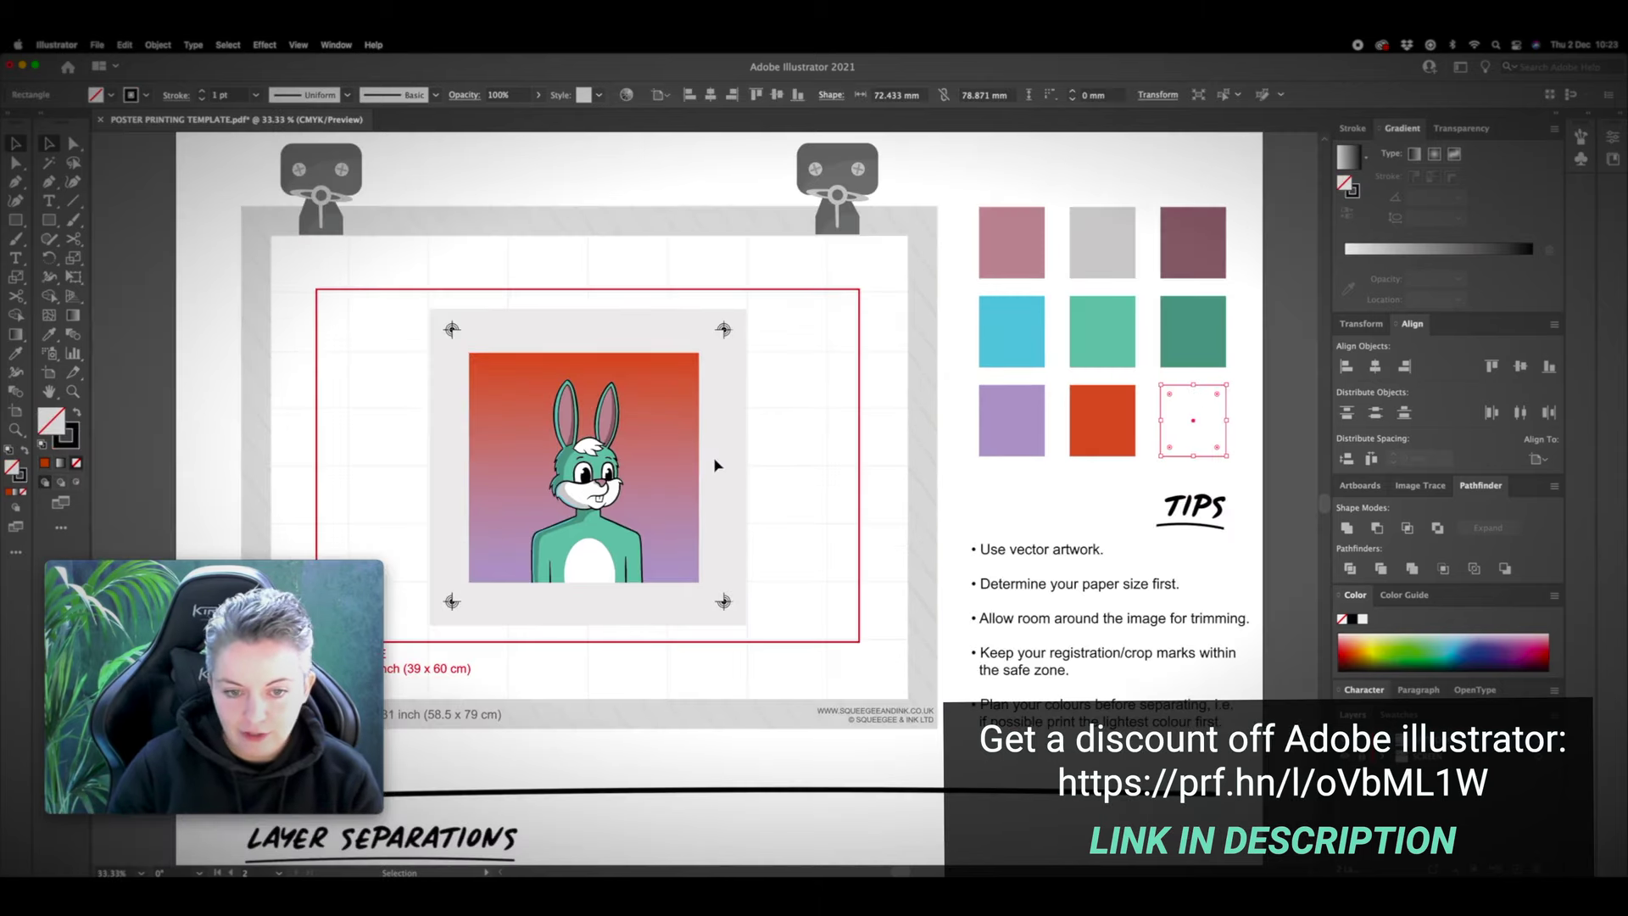
key("z")
left_click_drag(575, 471, 683, 509)
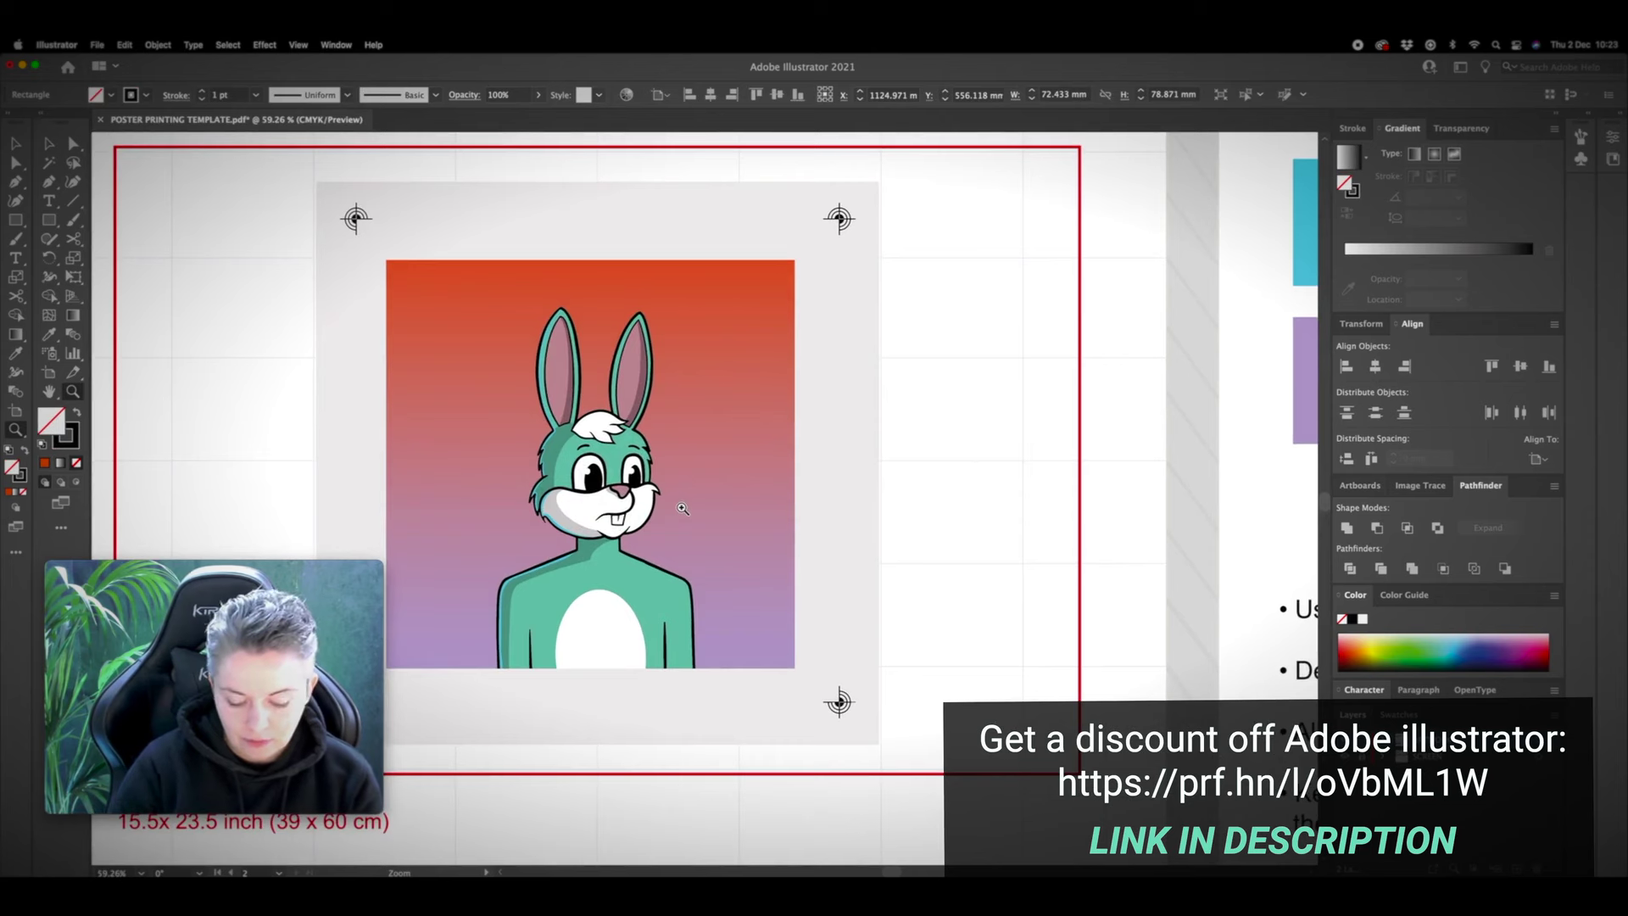
key("i")
left_click(602, 477)
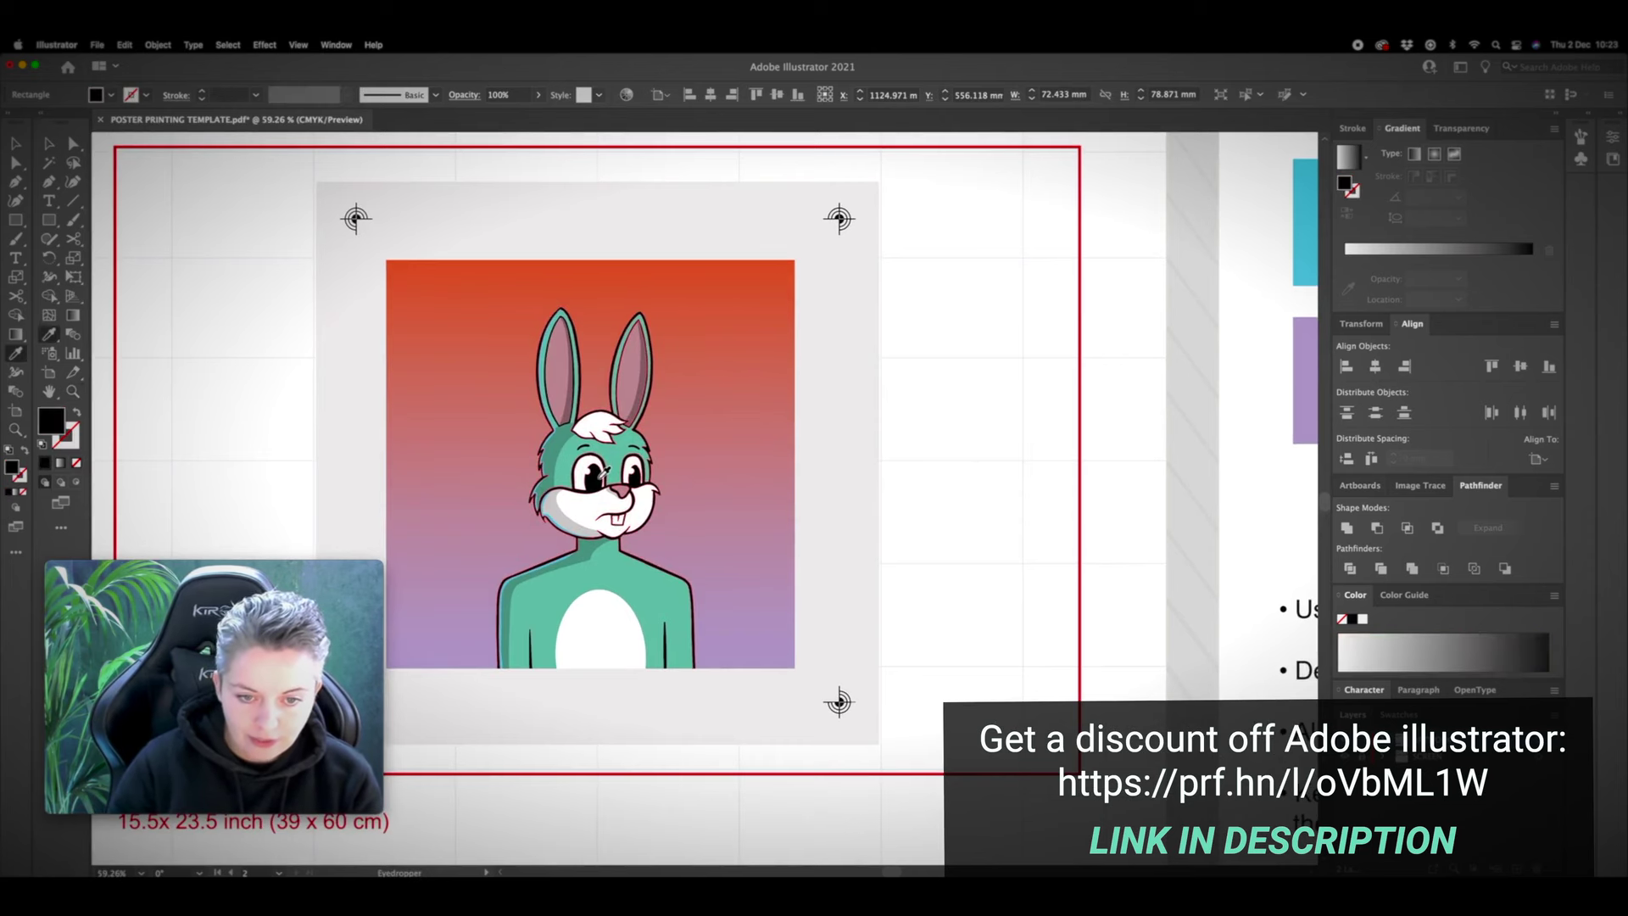
key("super+shift+a")
key("a")
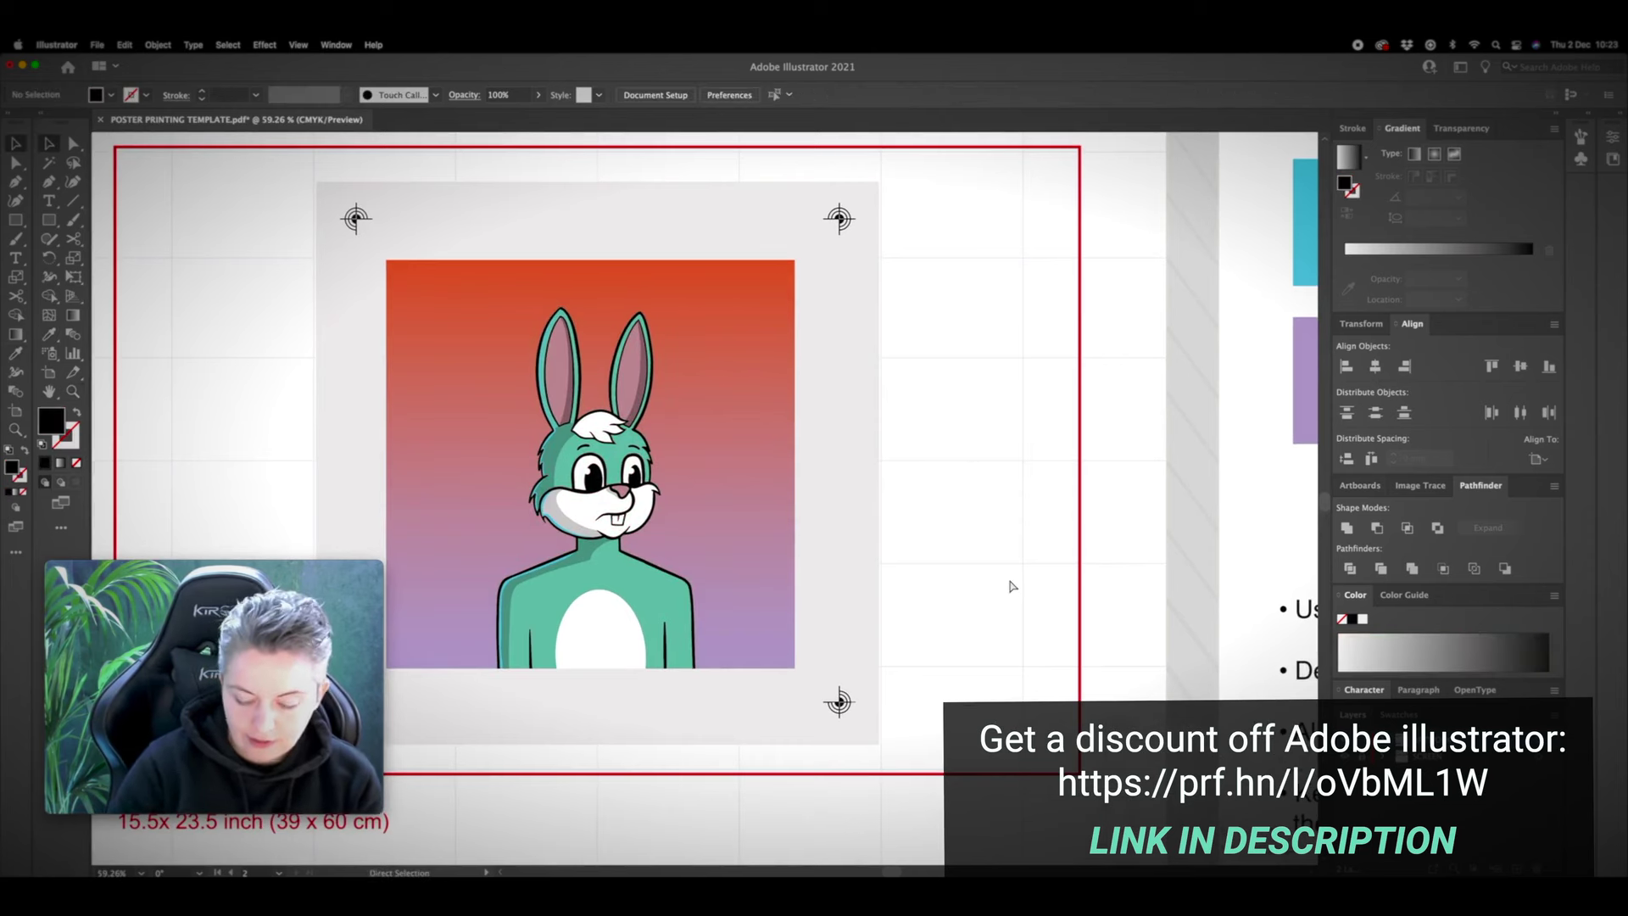
Step: Place a copy of the artwork and its registration marks, without the paper stock, beneath the Layer Separations heading
key("super+minus")
key("super+minus")
key("super+minus")
key("super+minus")
key("v")
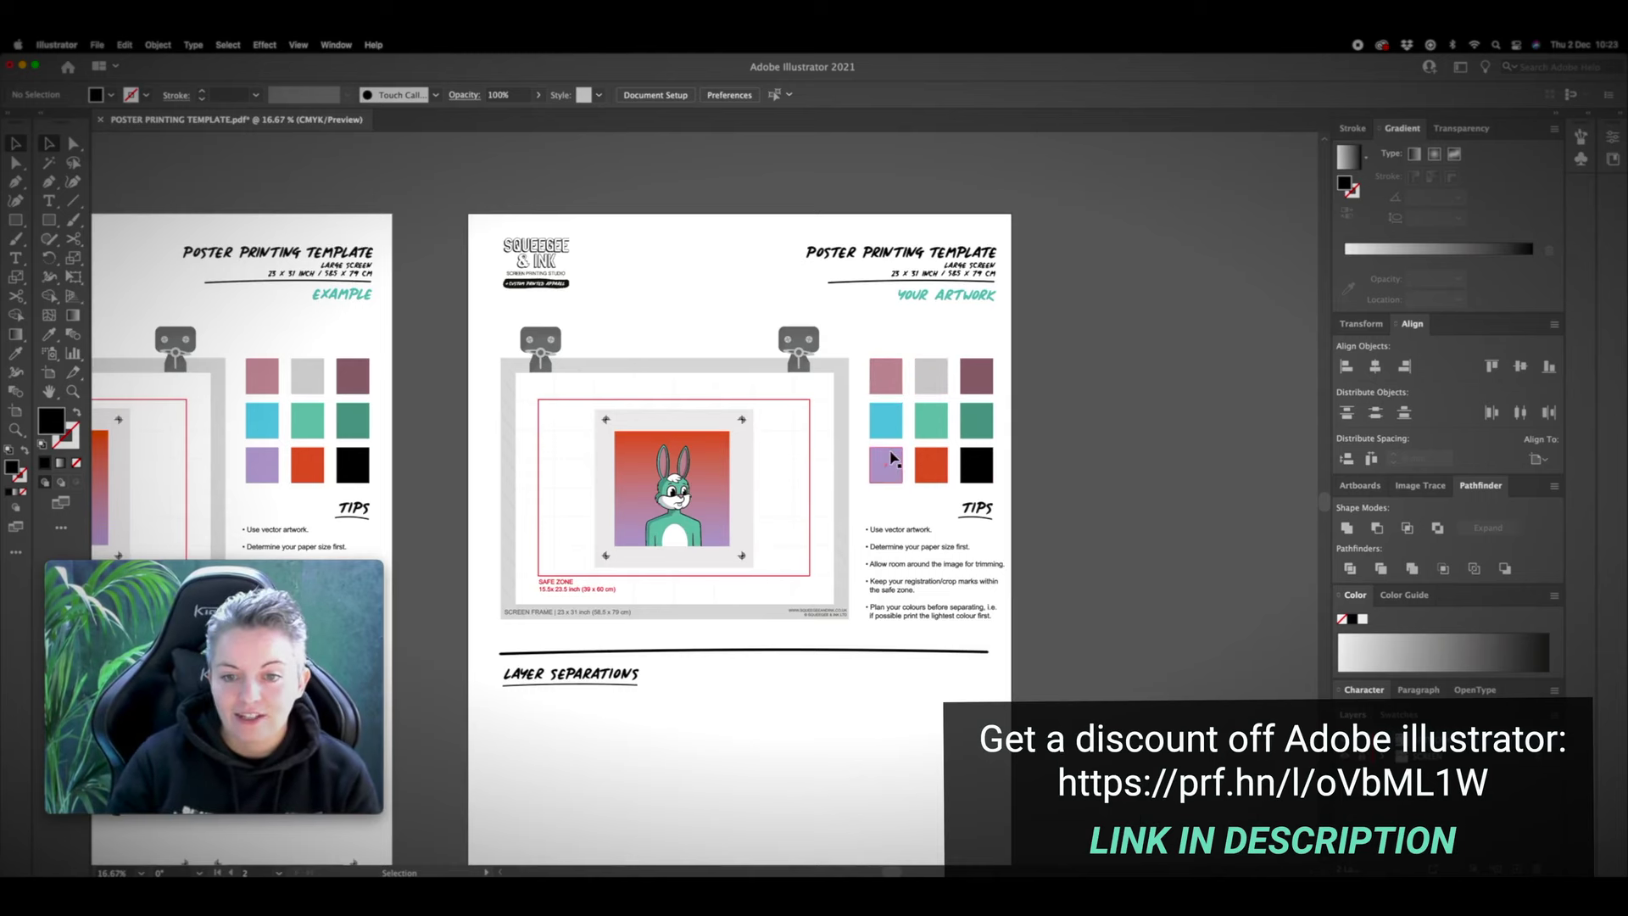
scroll(890, 441, "down", 2)
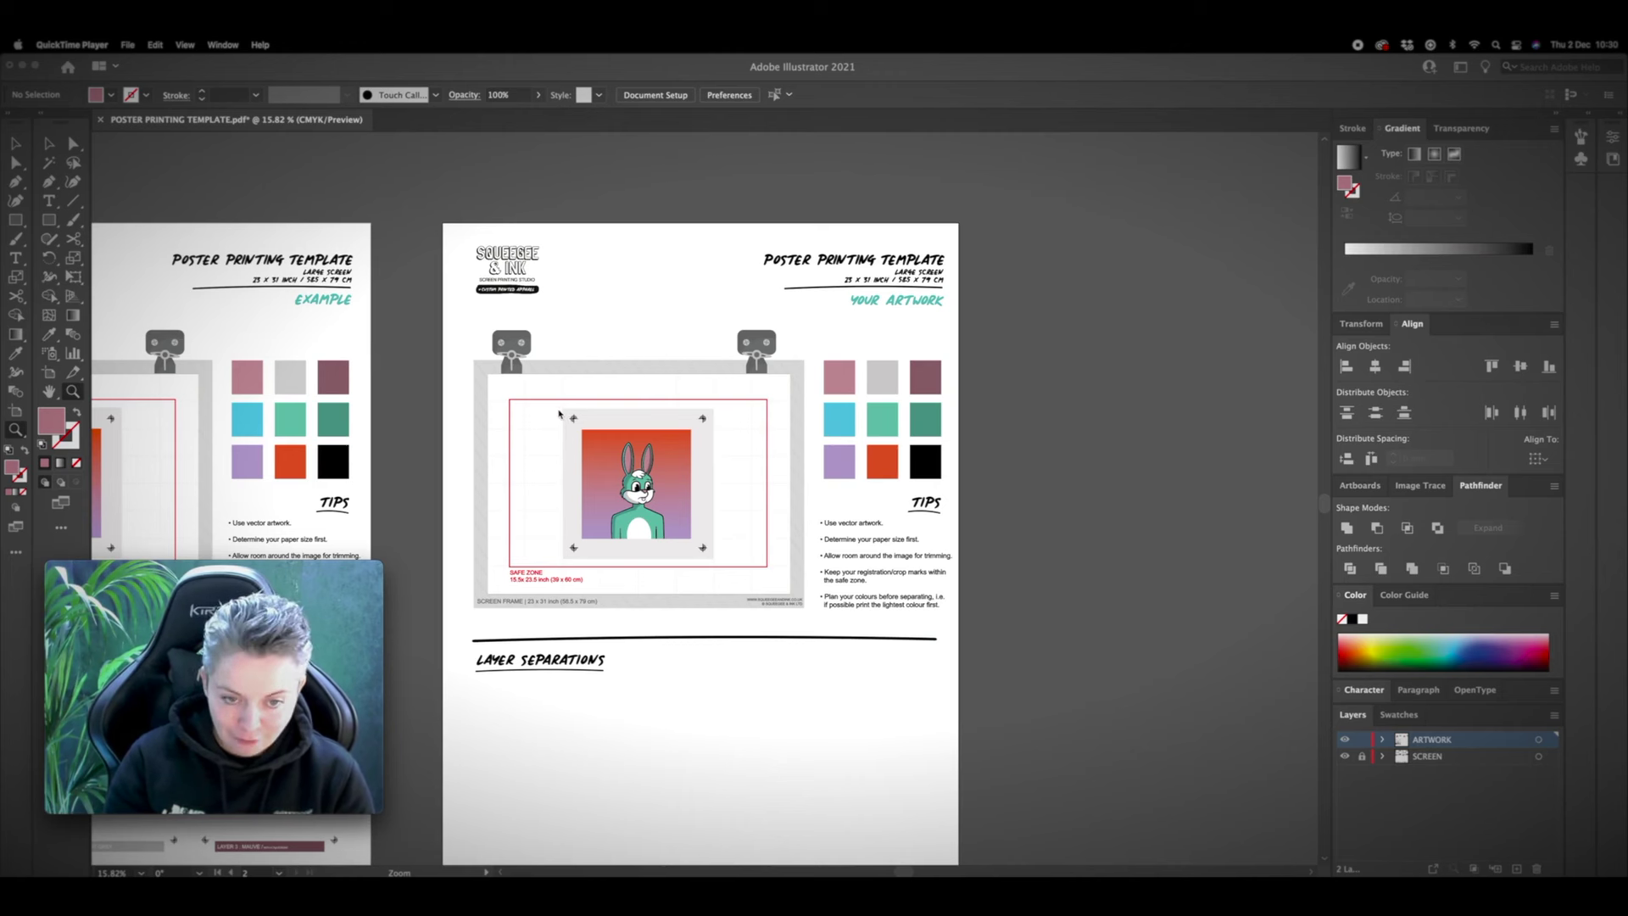
left_click(554, 412)
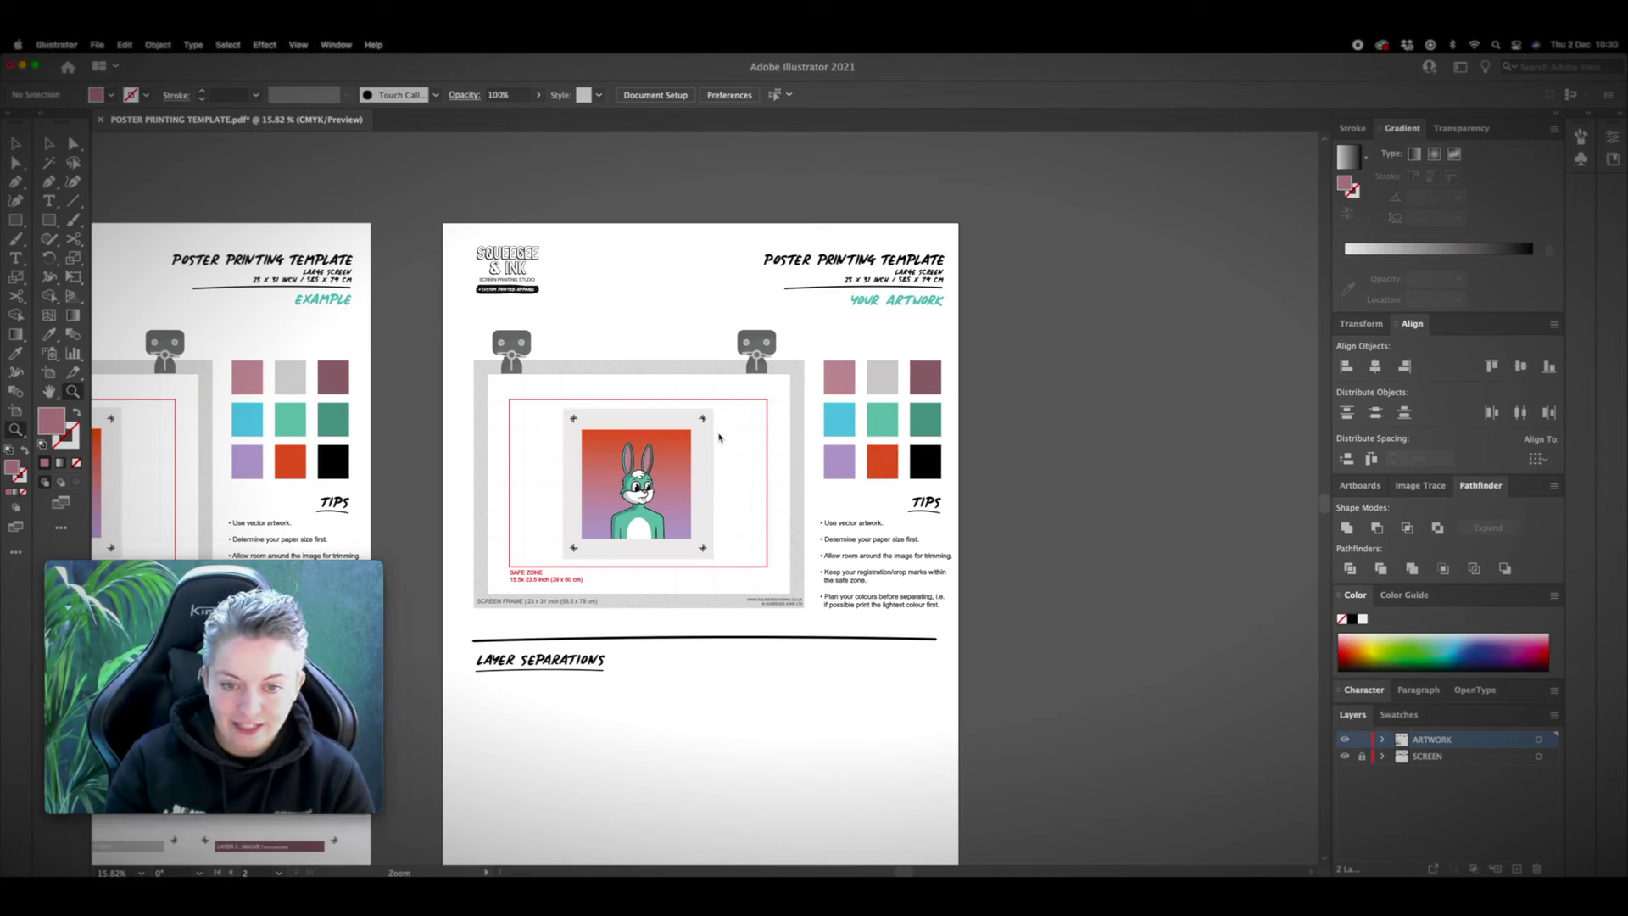
key("v")
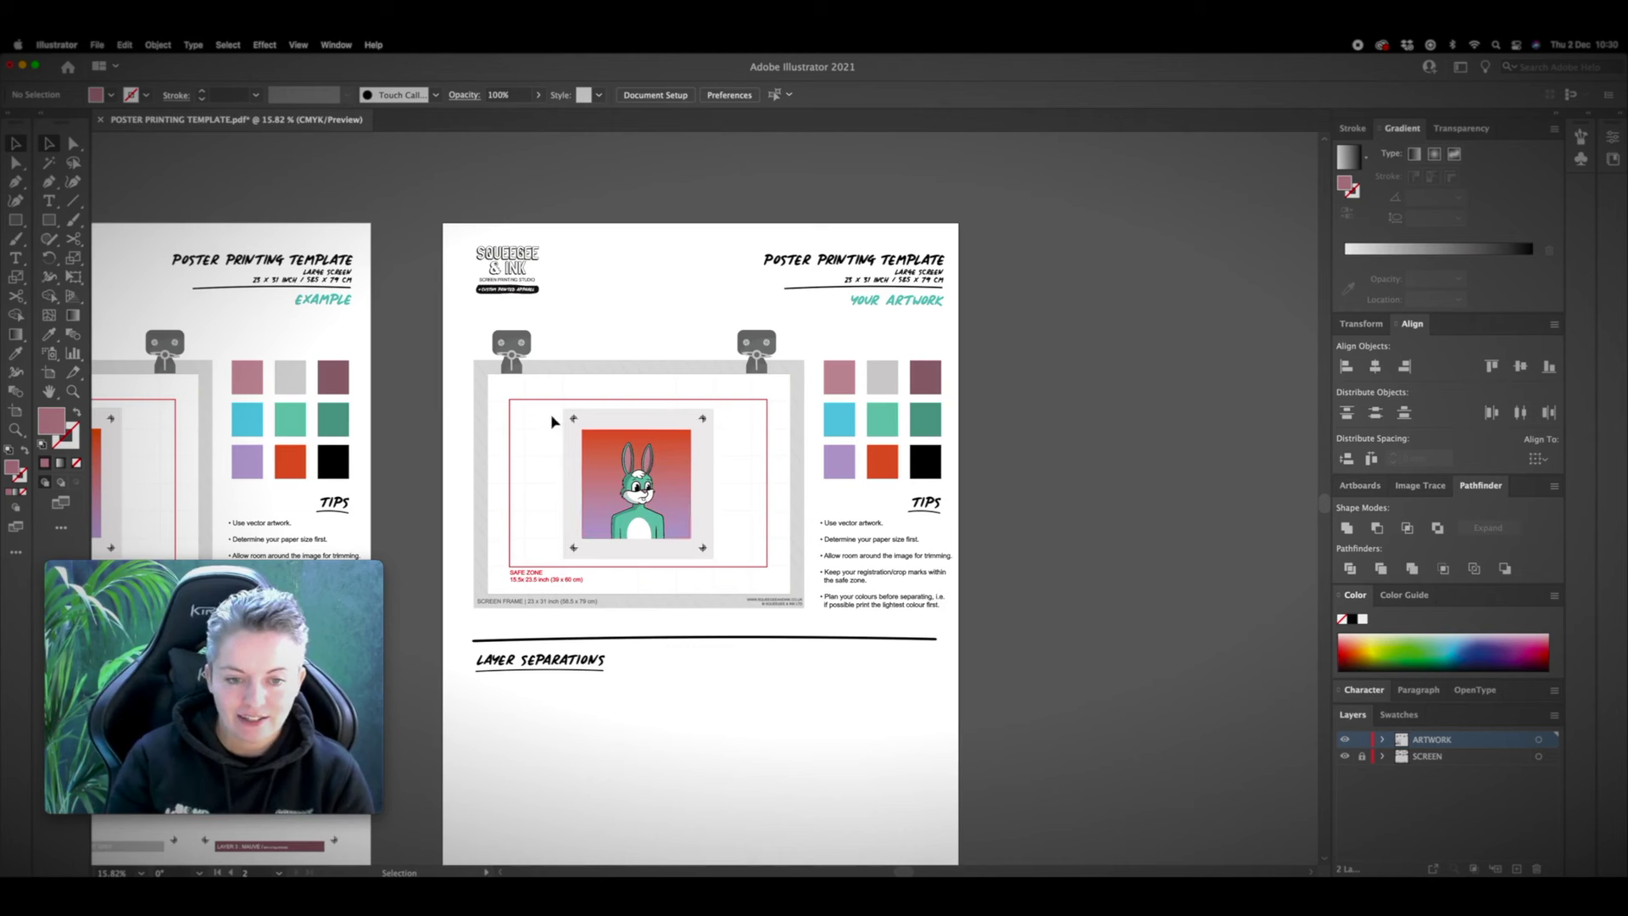
left_click_drag(550, 407, 712, 464)
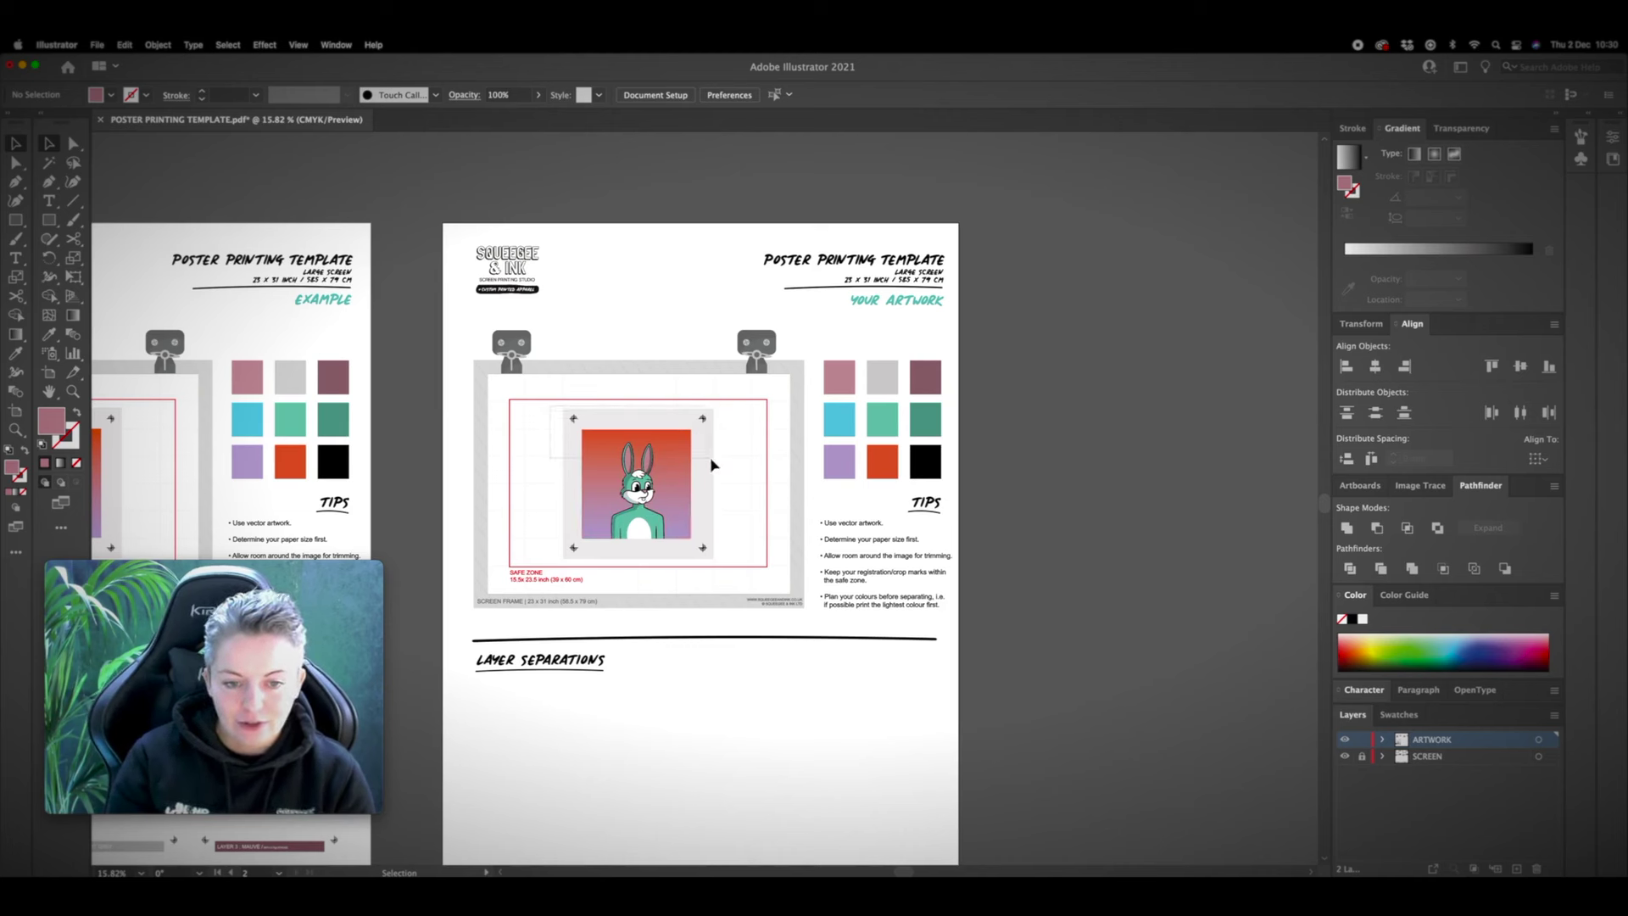
left_click_drag(727, 522, 722, 567)
scroll(770, 478, "down", 4)
key("a")
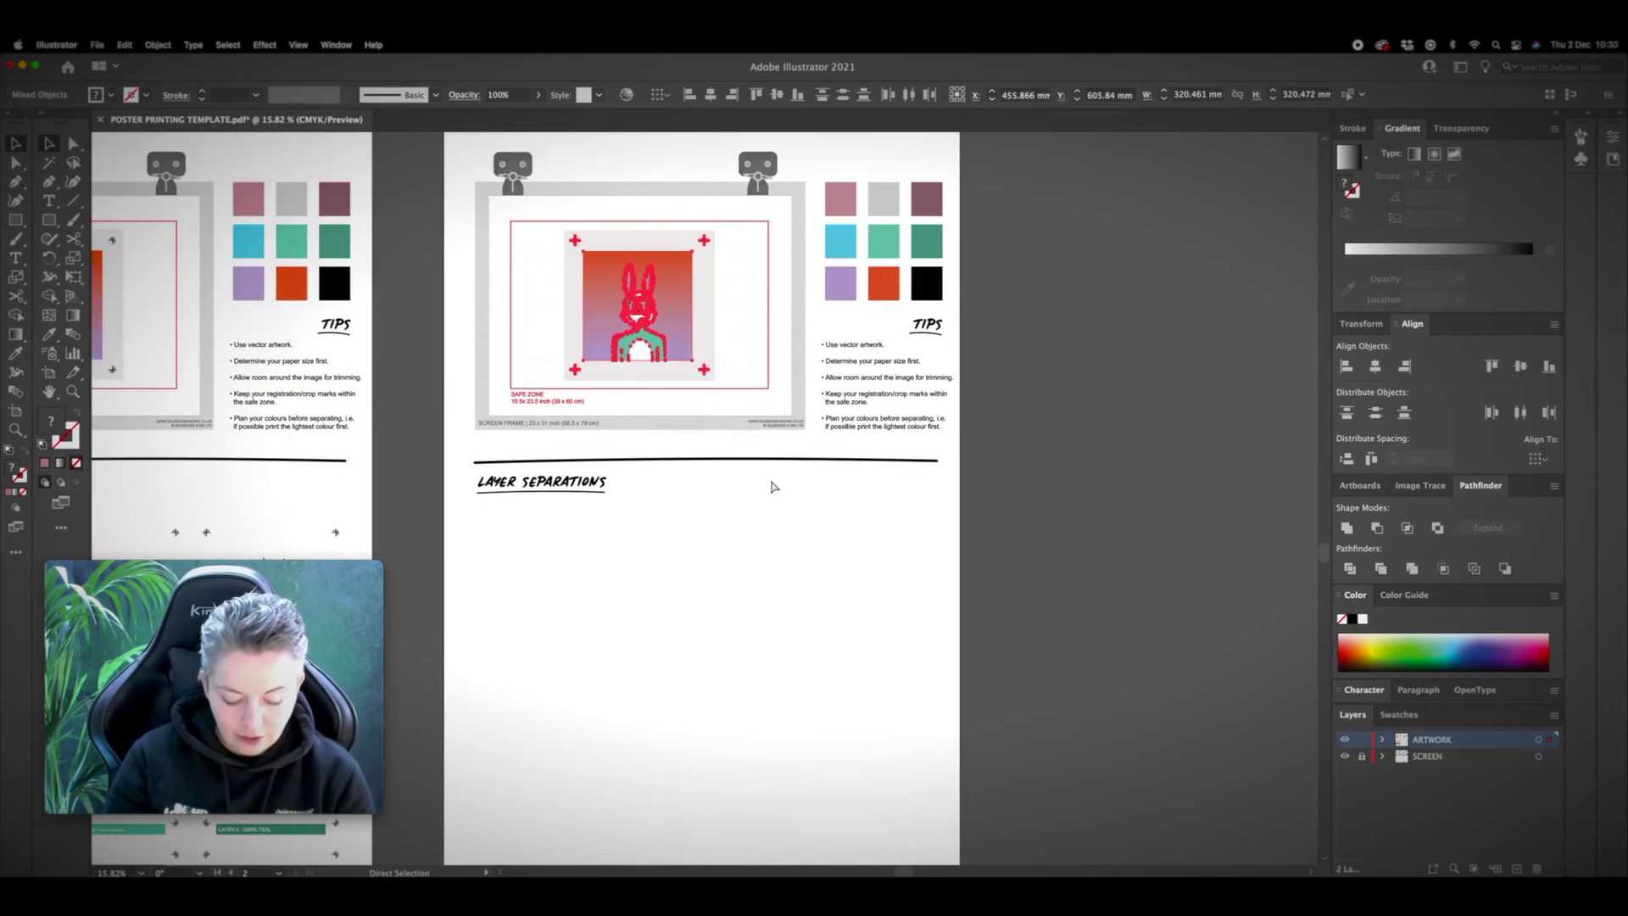
left_click_drag(771, 487, 564, 576)
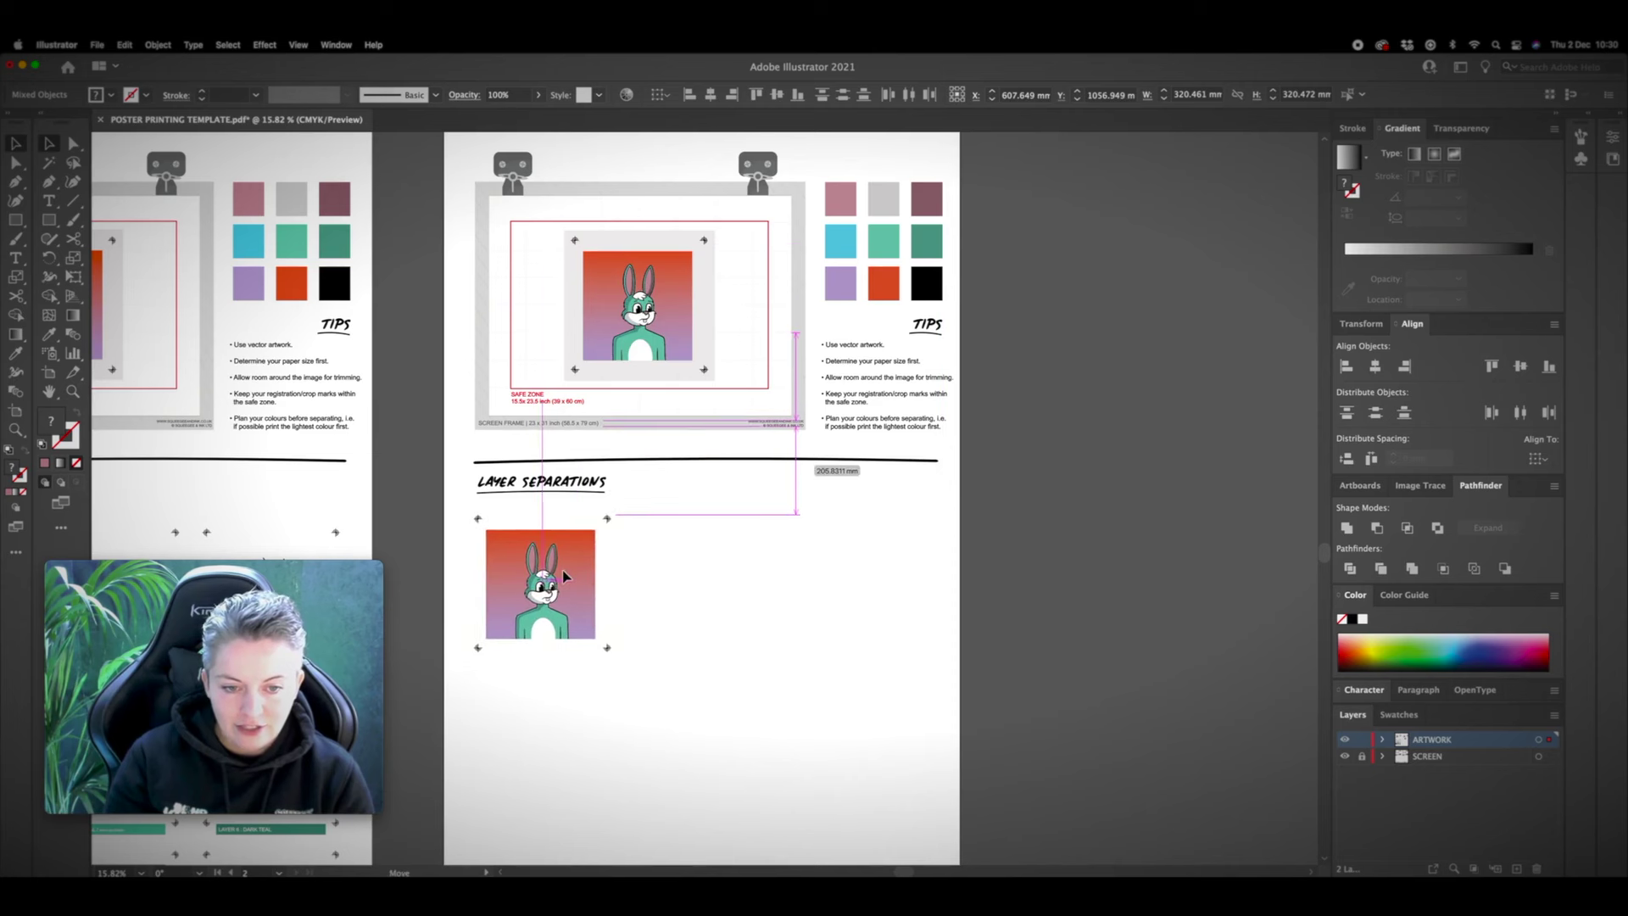
key("v")
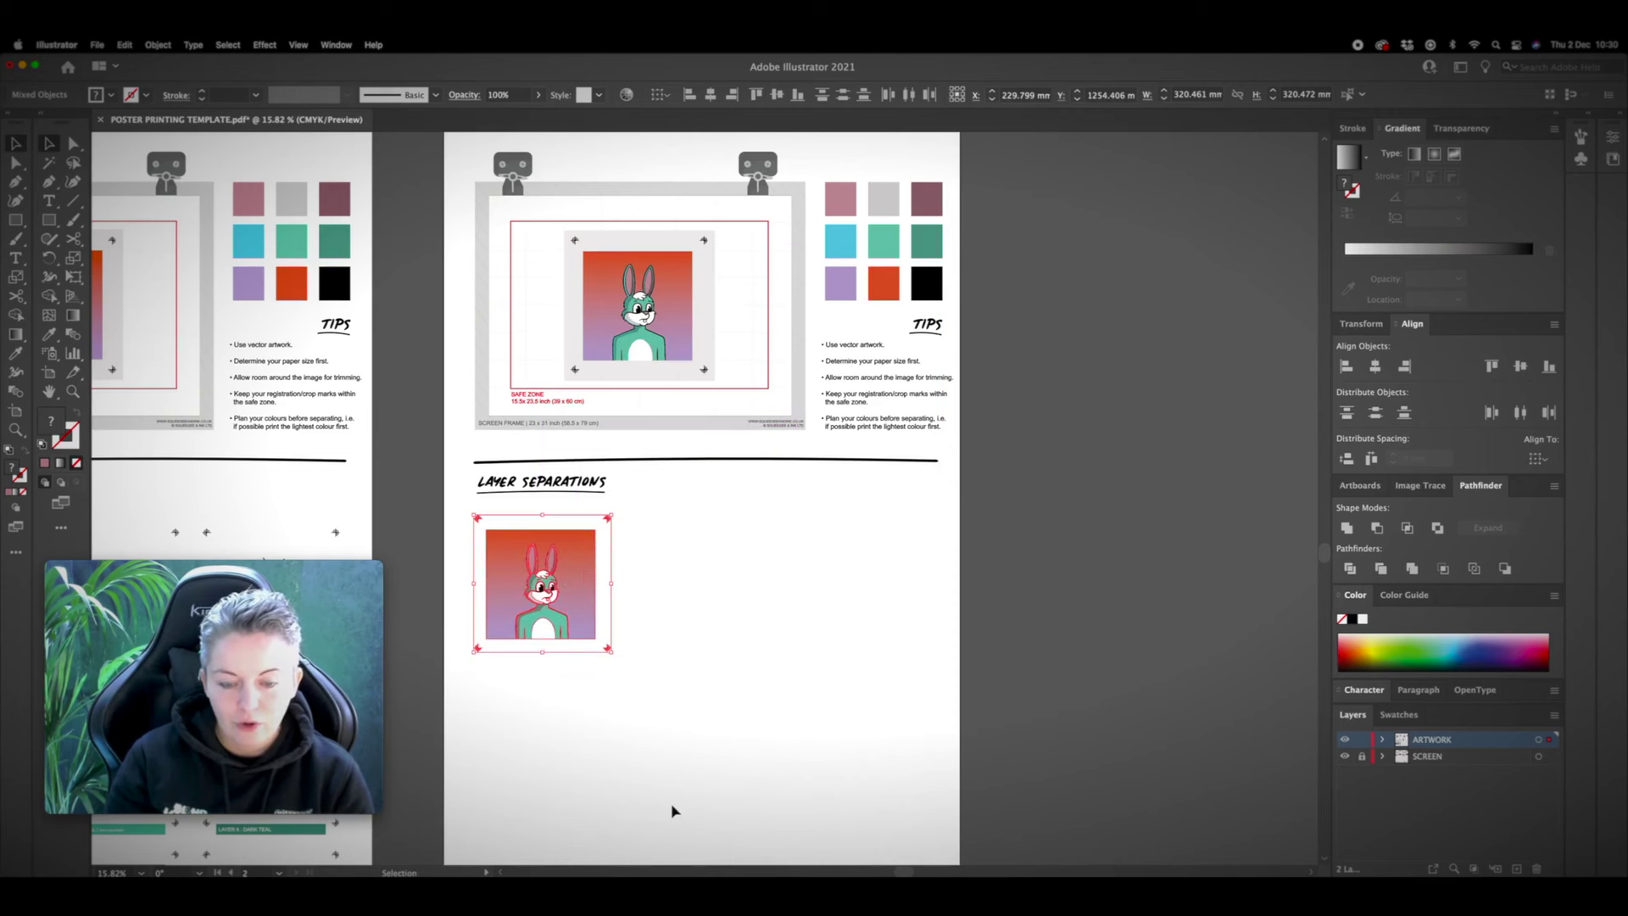
Step: Duplicate the copied artwork and its registration marks across and down the Layer Separations area to form a three-by-three grid
scroll(672, 812, "down", 5)
left_click_drag(525, 473, 908, 538)
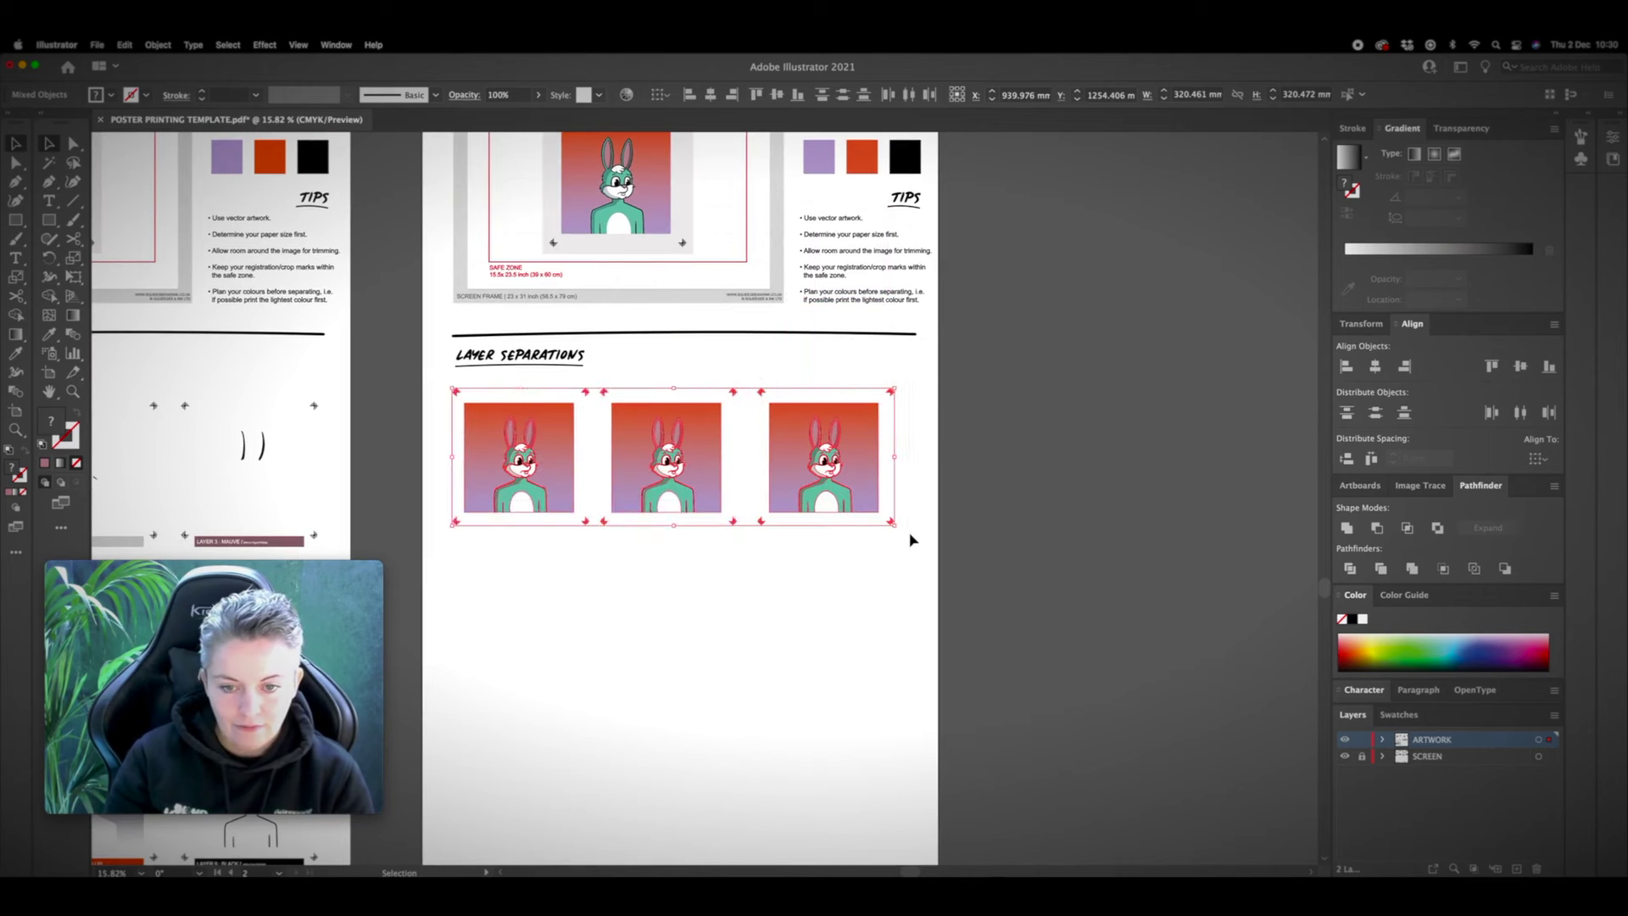
left_click_drag(725, 454, 681, 603)
scroll(682, 721, "down", 6)
left_click_drag(681, 445, 681, 605)
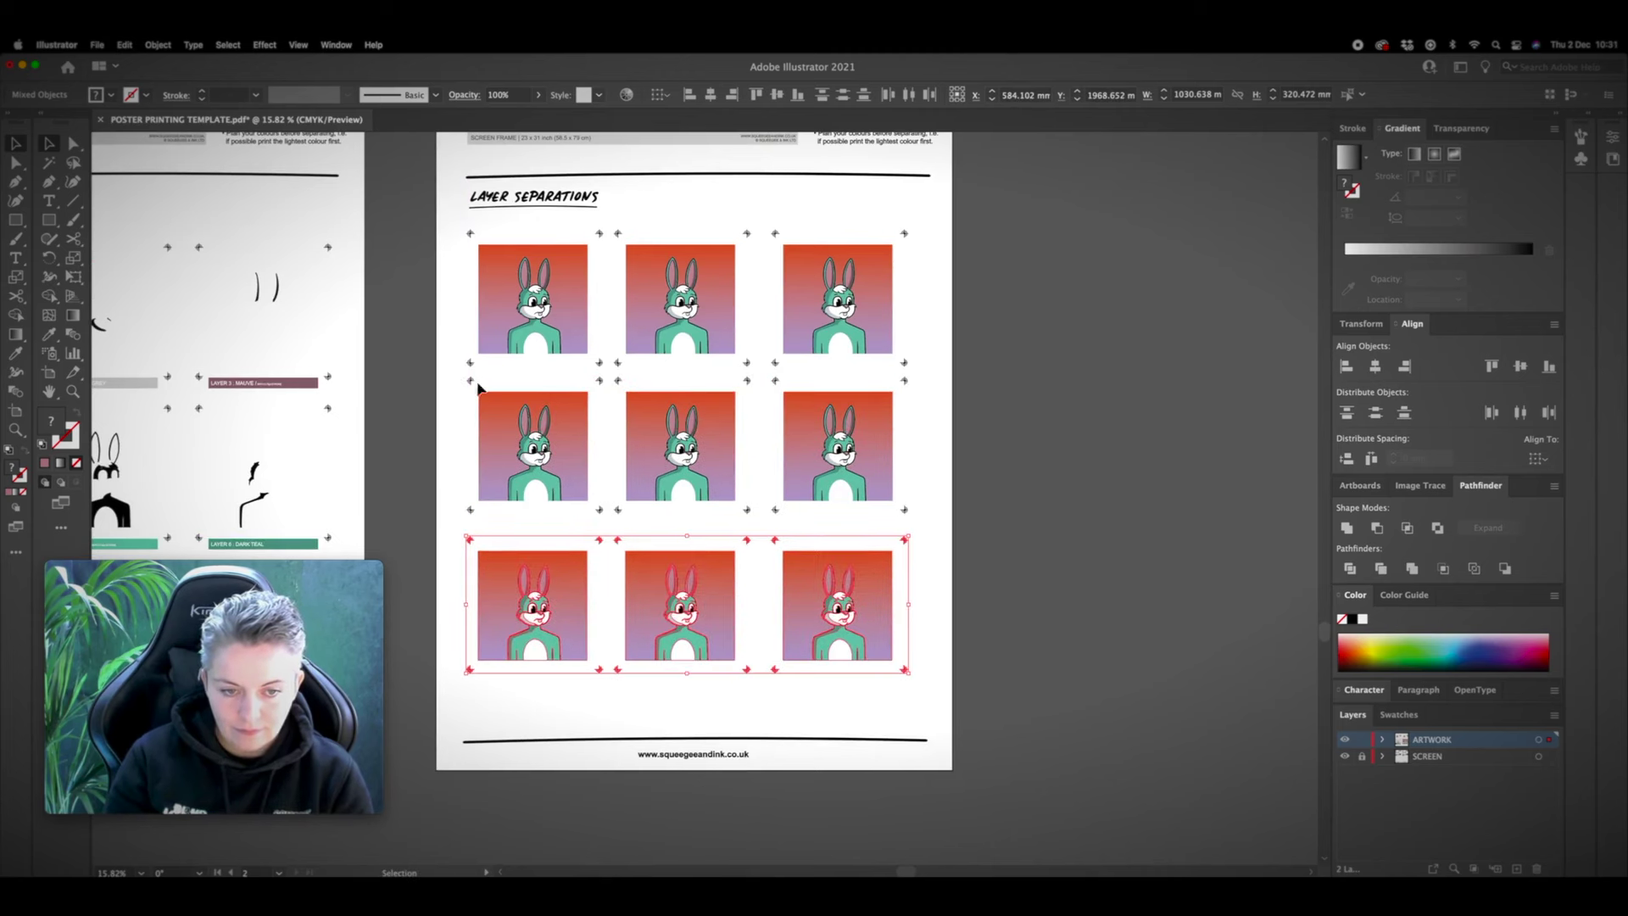
Step: Move the two lower rows of artwork copies down slightly to leave more room beneath the first row
left_click(894, 498, "shift")
left_click_drag(855, 614, 859, 628)
left_click(916, 636)
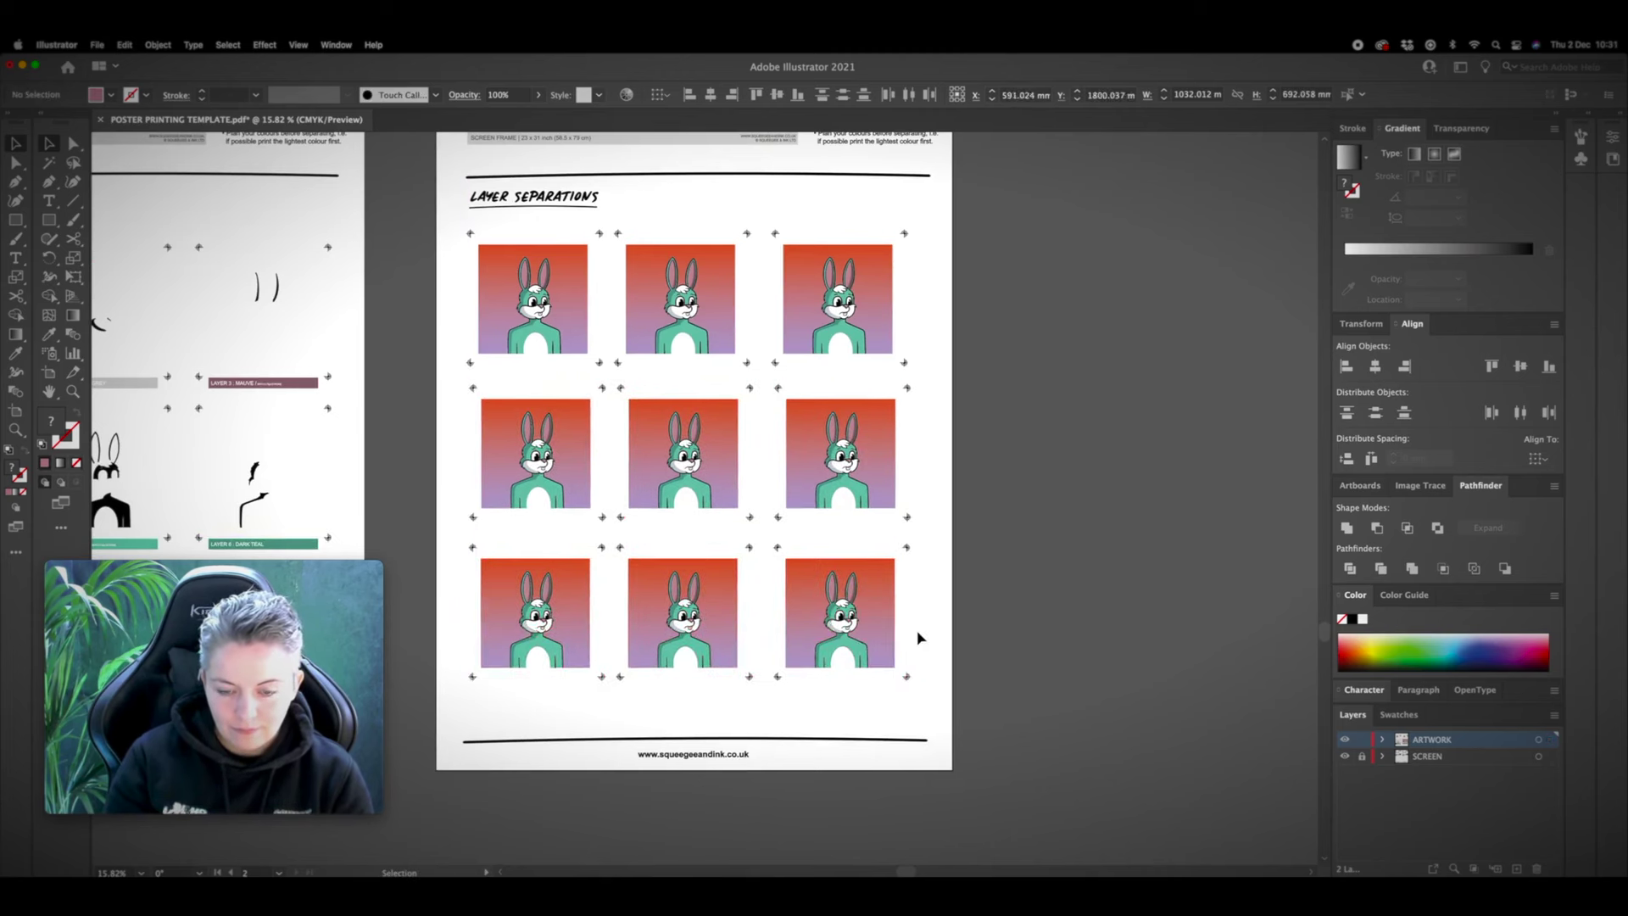
Step: Copy the dusty pink swatch beneath the first artwork copy in the grid and widen it to 254 mm to match the artwork
scroll(916, 636, "up", 3)
scroll(591, 404, "up", 6)
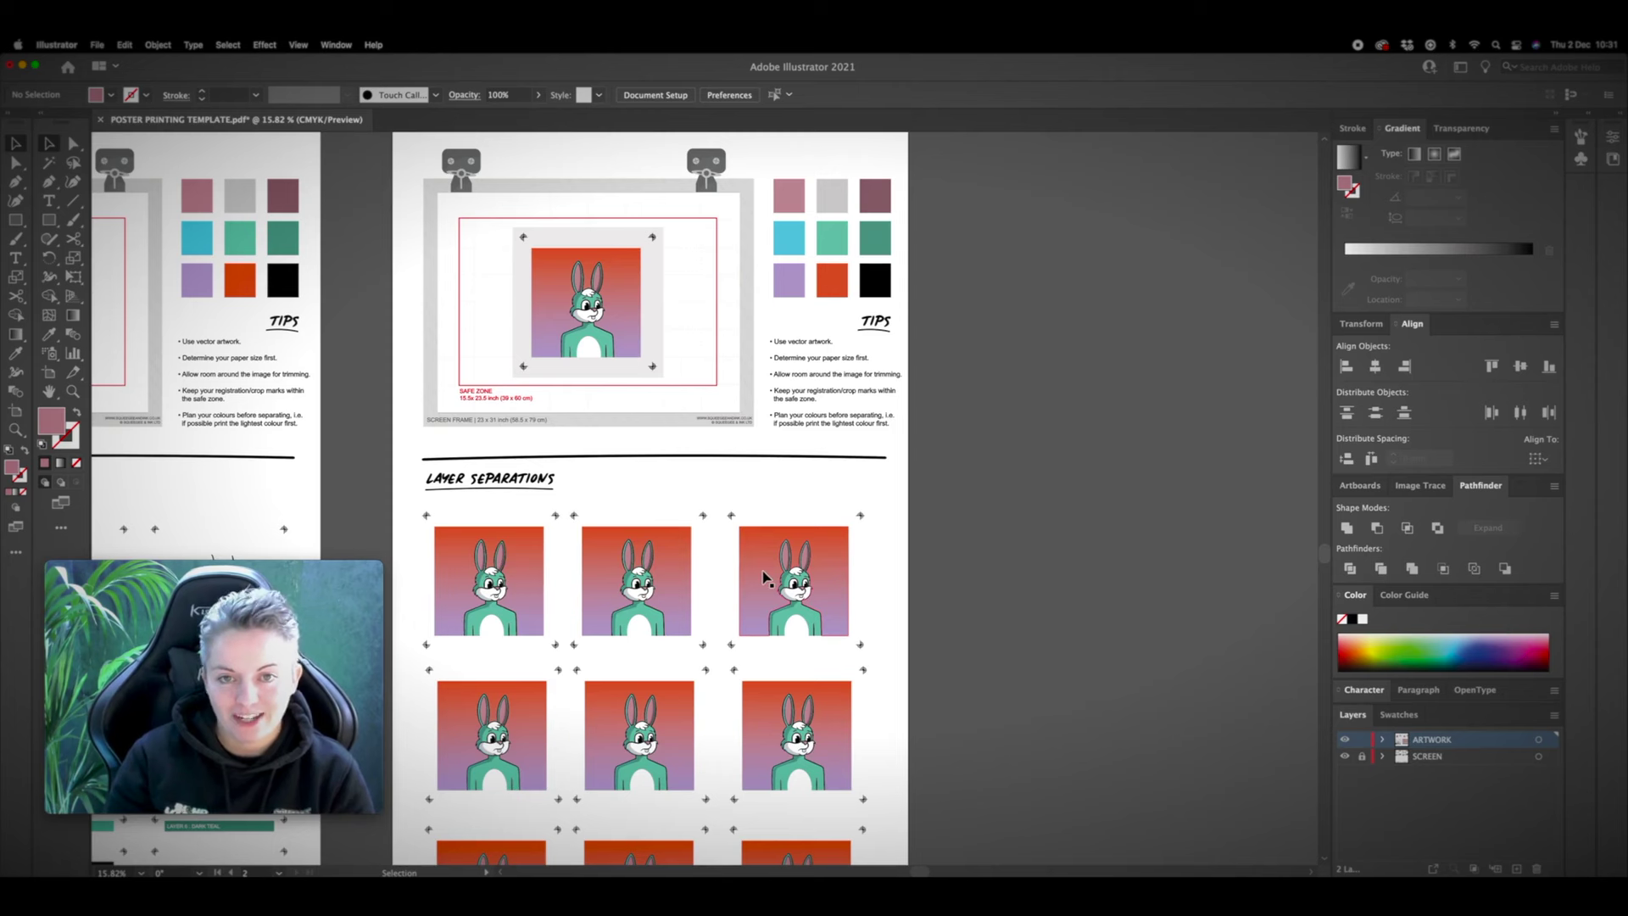
left_click(784, 210)
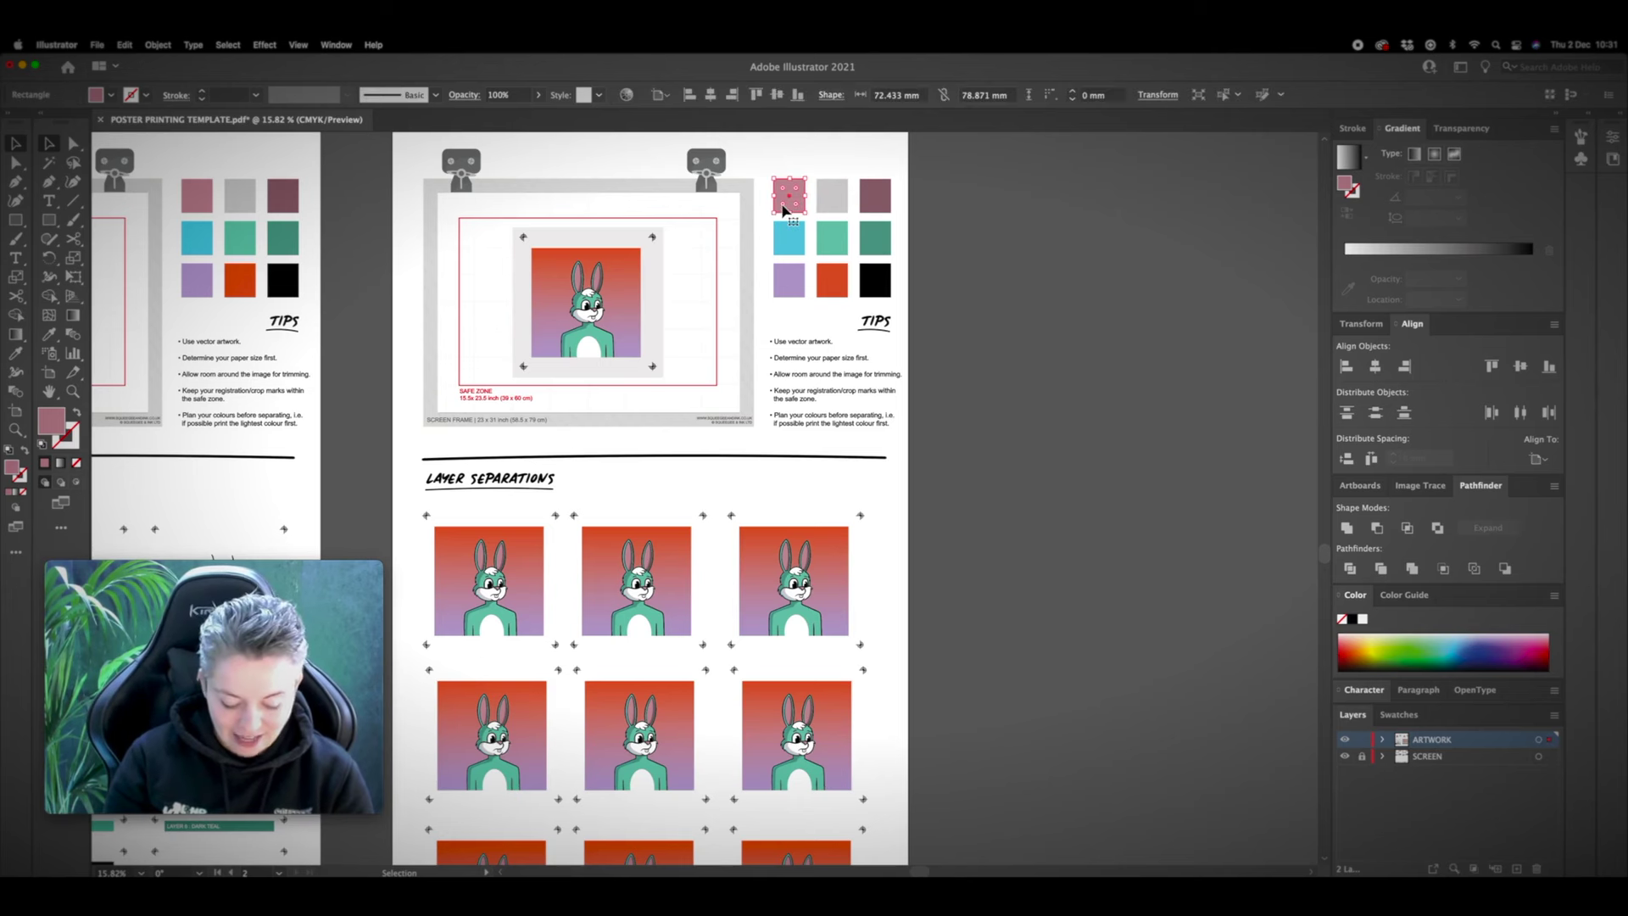
left_click_drag(784, 209, 697, 488)
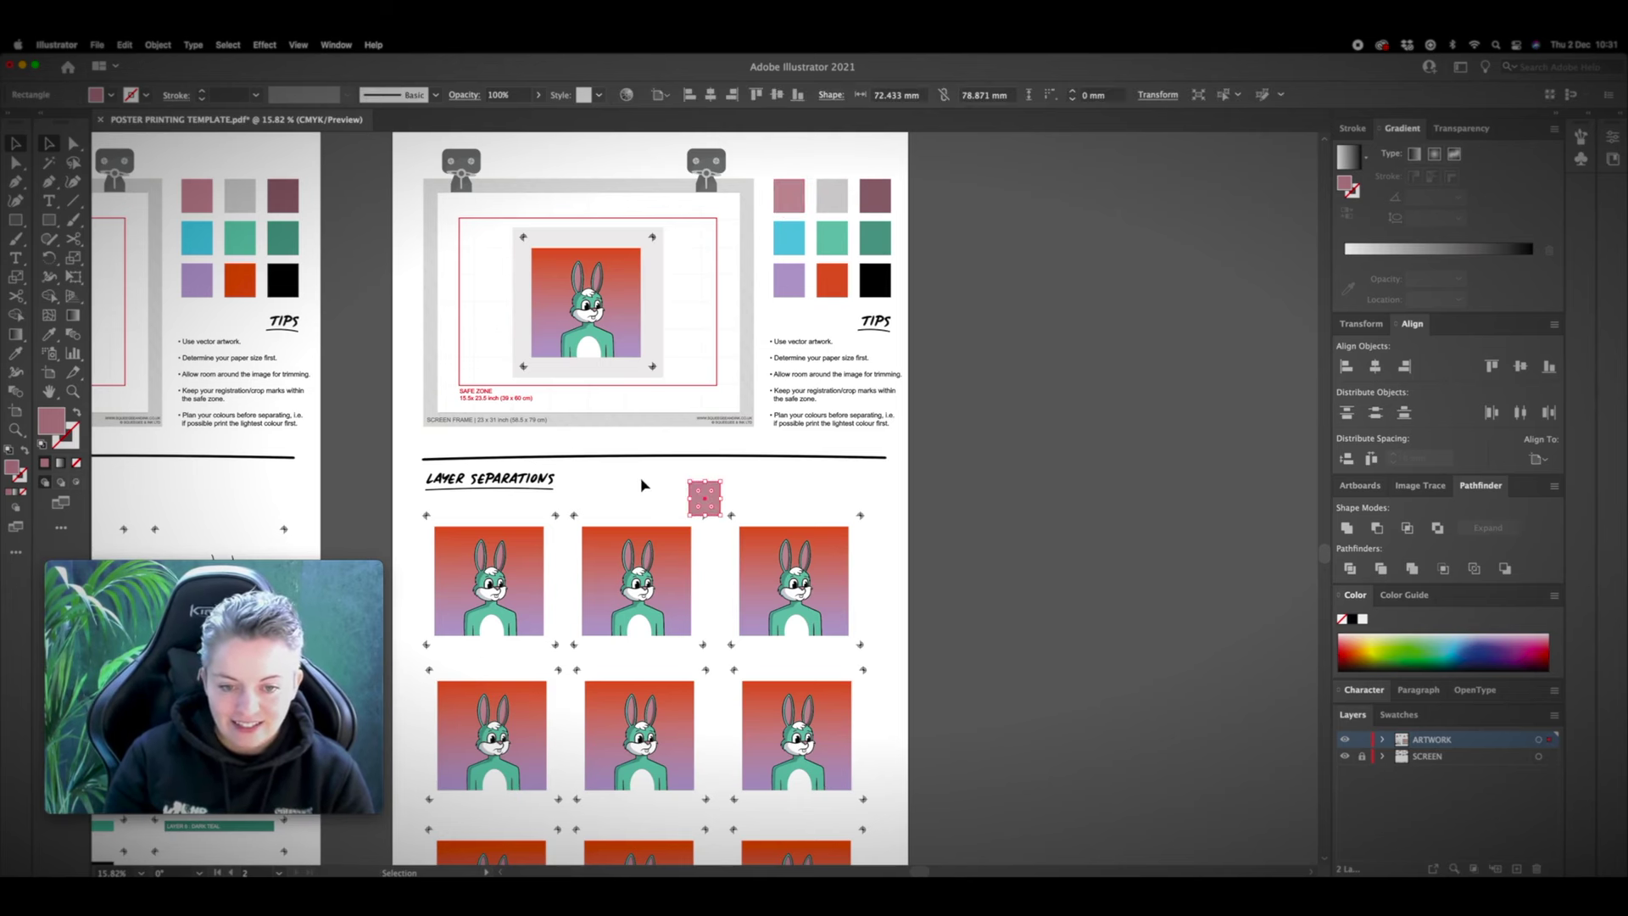
scroll(642, 485, "down", 3)
left_click_drag(747, 383, 866, 594)
key("z")
key("v")
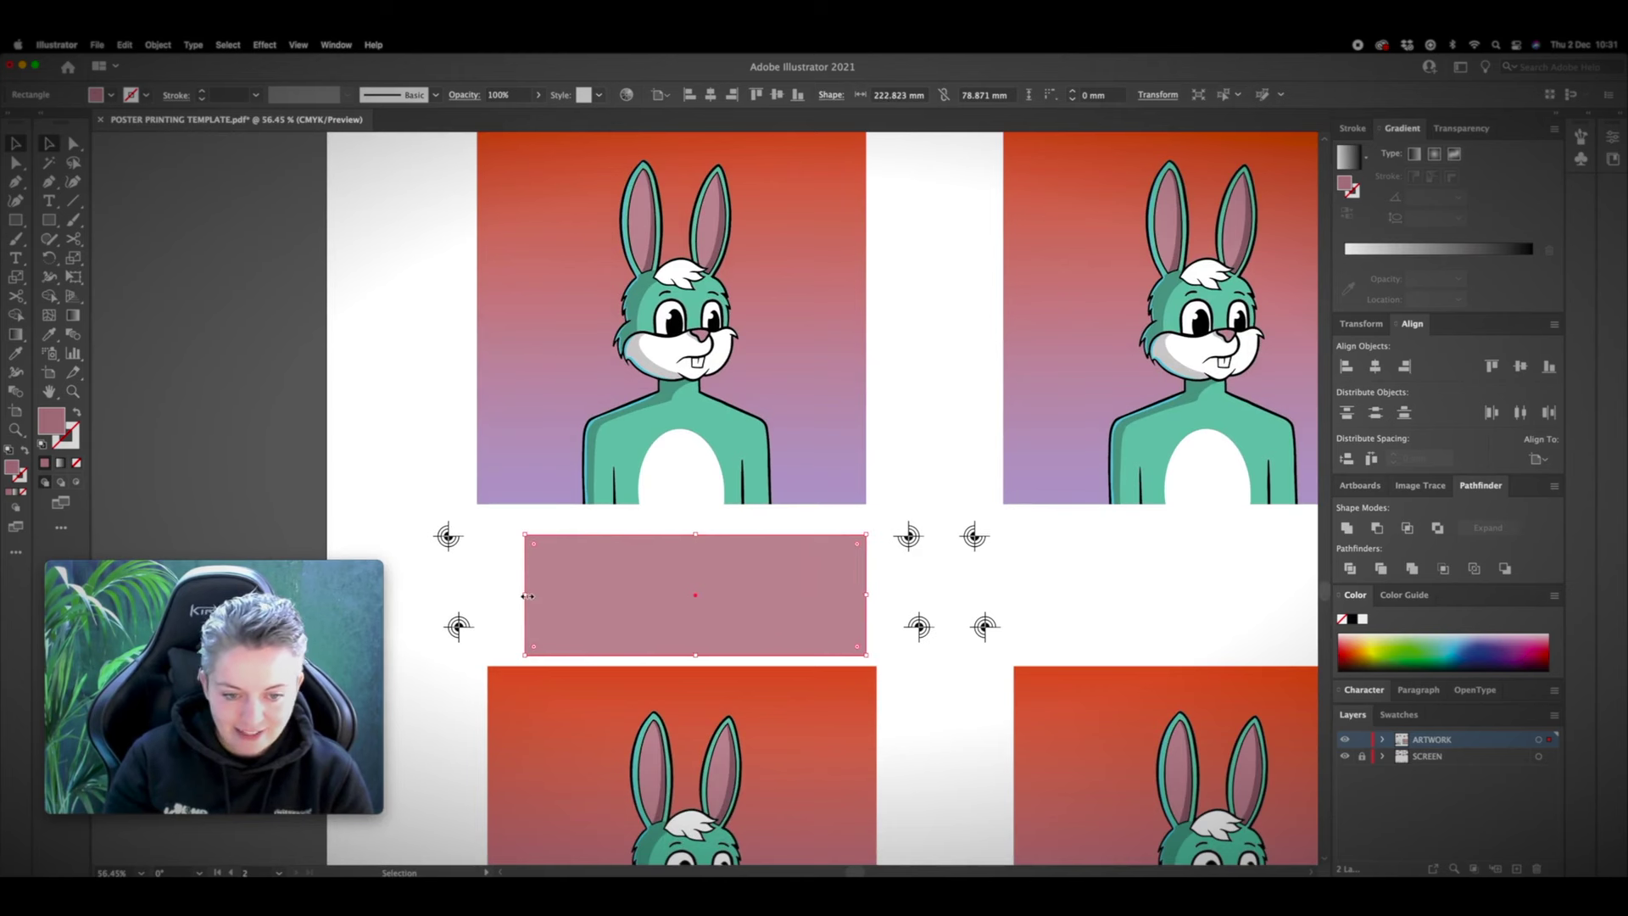
left_click_drag(526, 596, 477, 596)
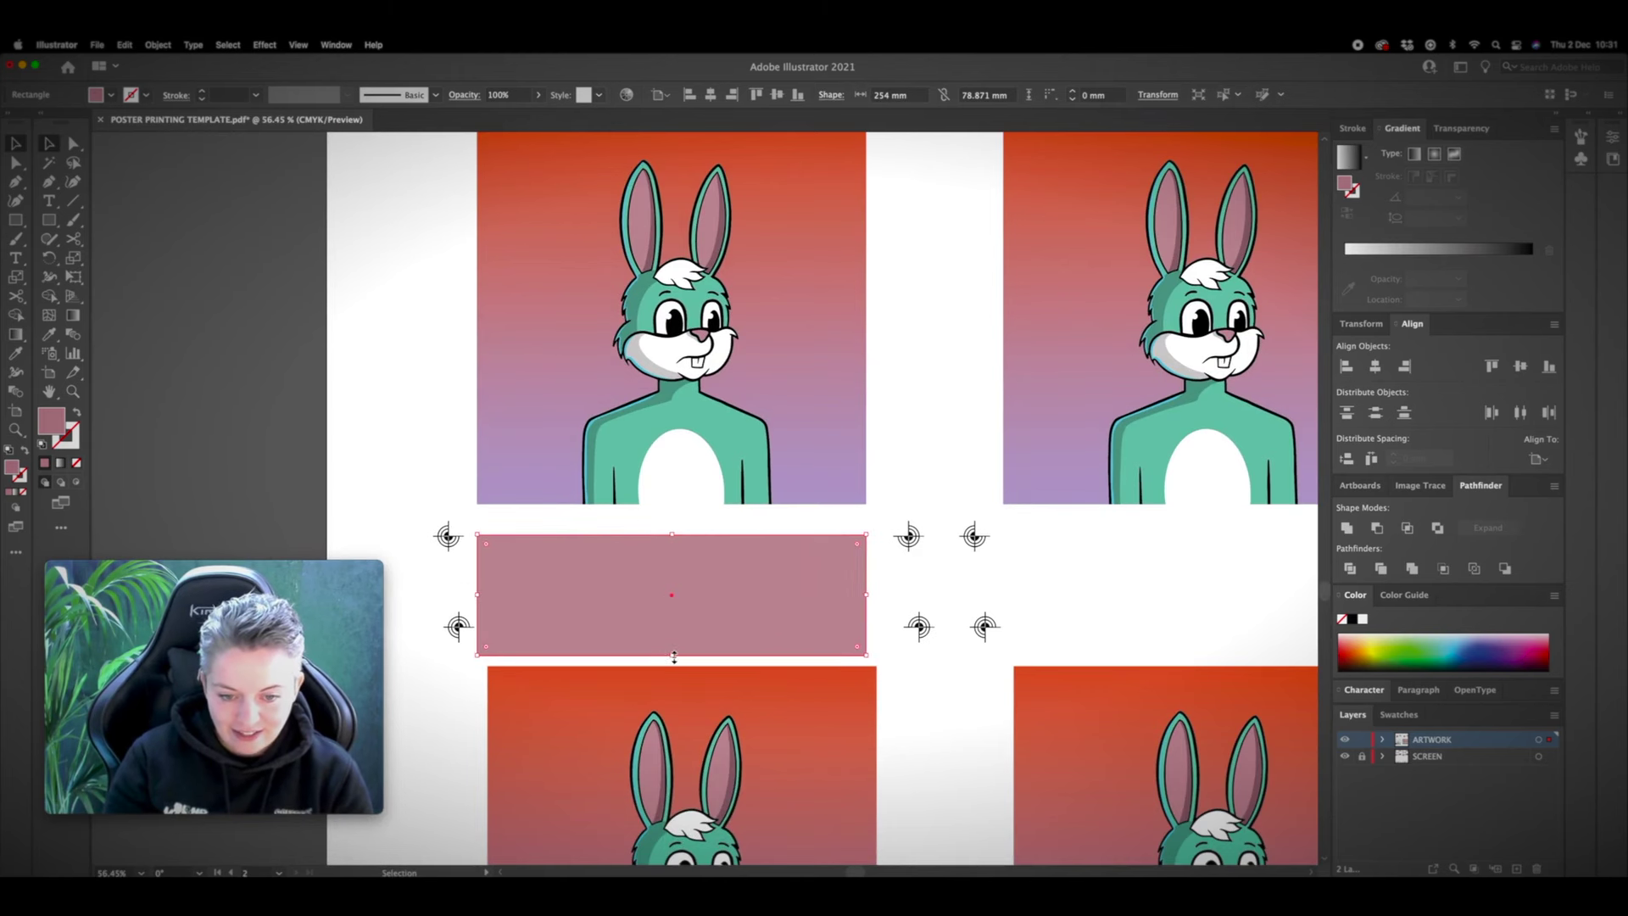